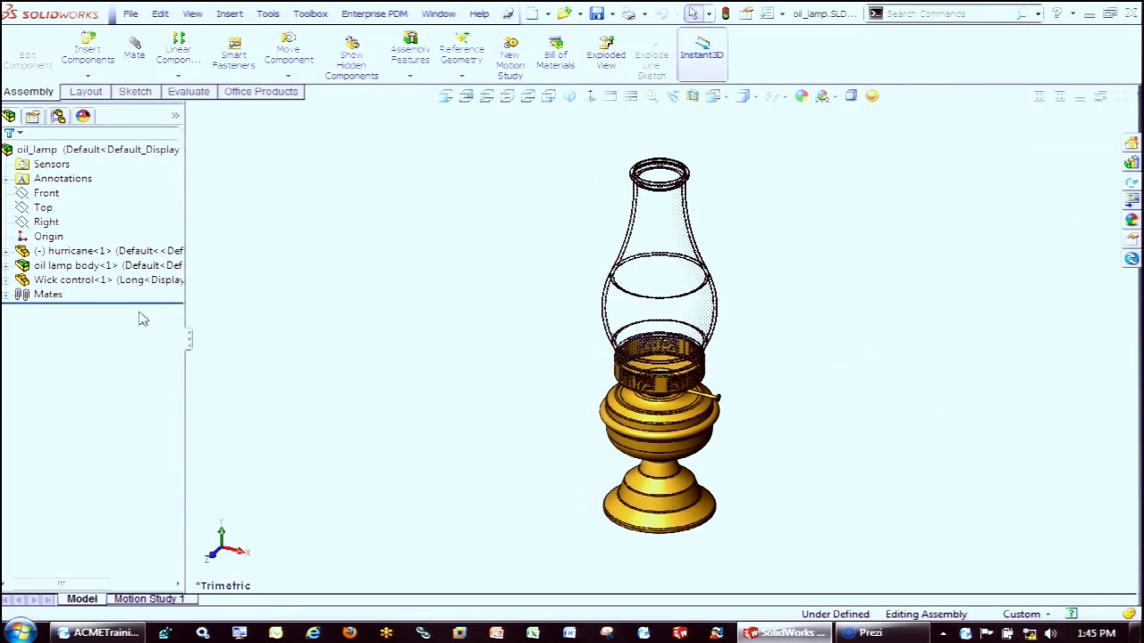
# Examine the hurricane, oil lamp body and Wick control components in the oil lamp assembly, with a closer view of the wick control
pyautogui.click(89, 253)
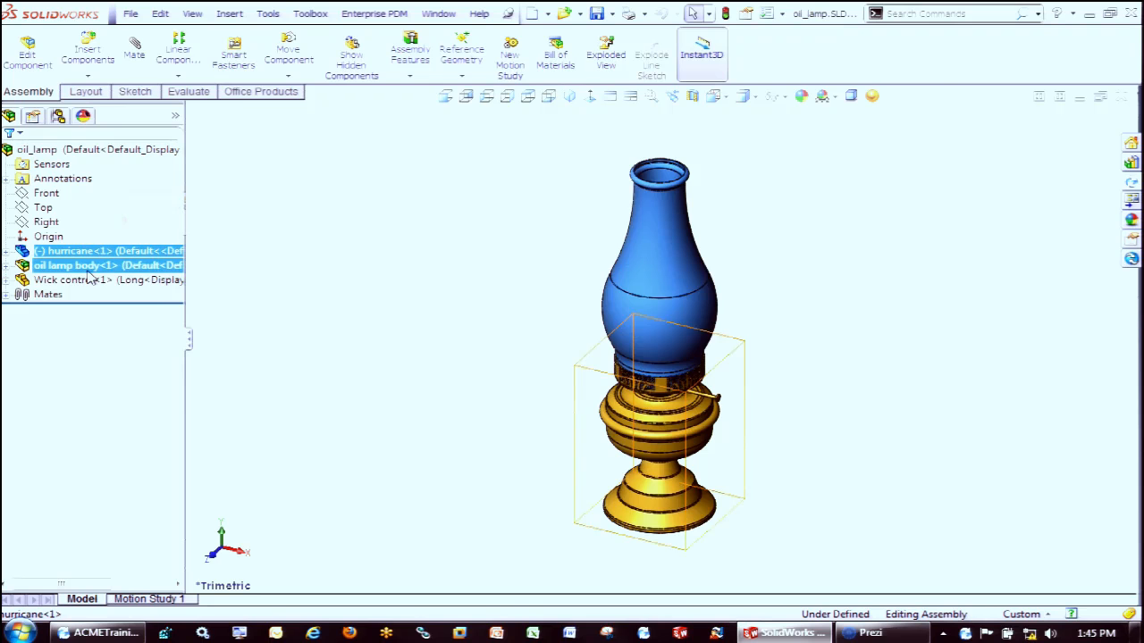
pyautogui.click(91, 269)
pyautogui.click(89, 280)
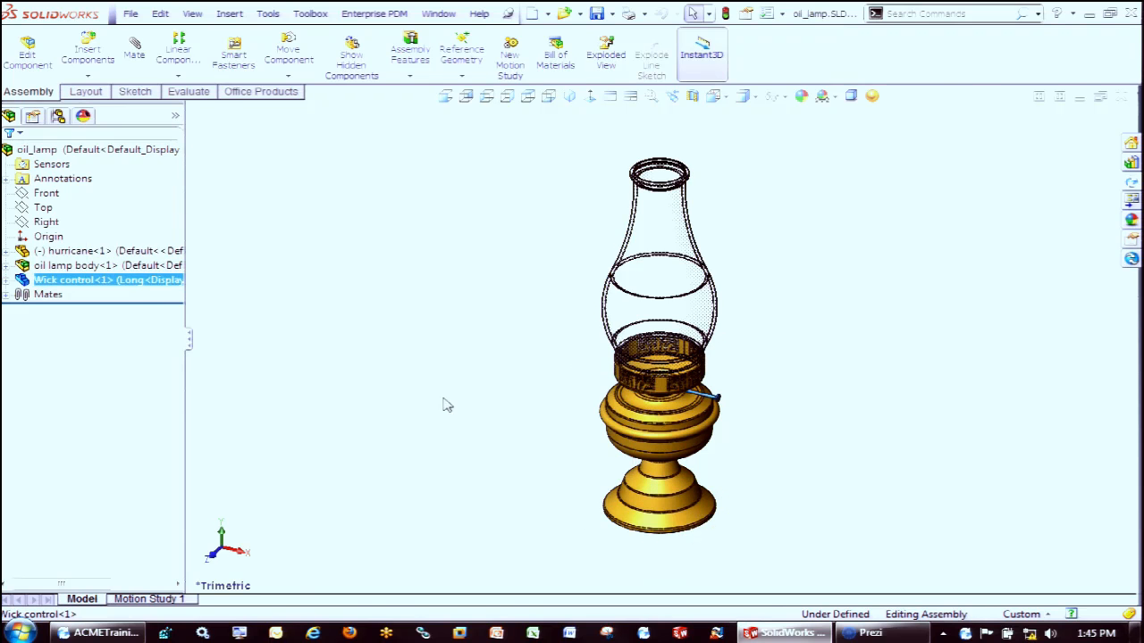
pyautogui.scroll(-2, 715, 397)
pyautogui.scroll(-2, 713, 398)
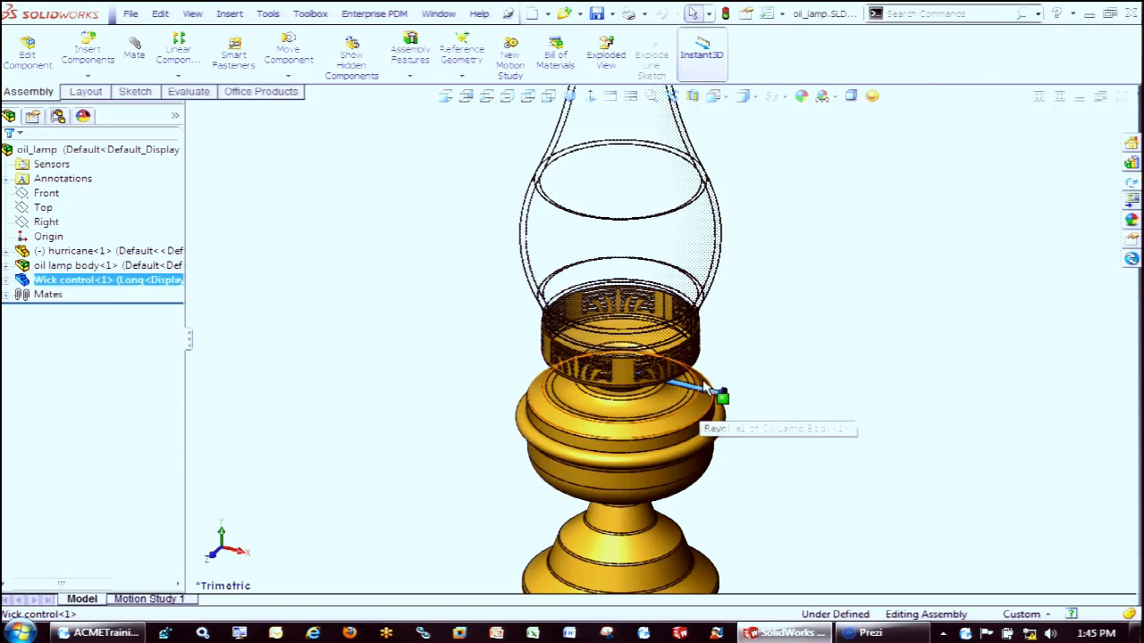
# Open the vault's document information for oil_lamp.SLDASM and compare the references of its latest revision C with those of revision B
pyautogui.click(1131, 182)
pyautogui.rightClick(889, 385)
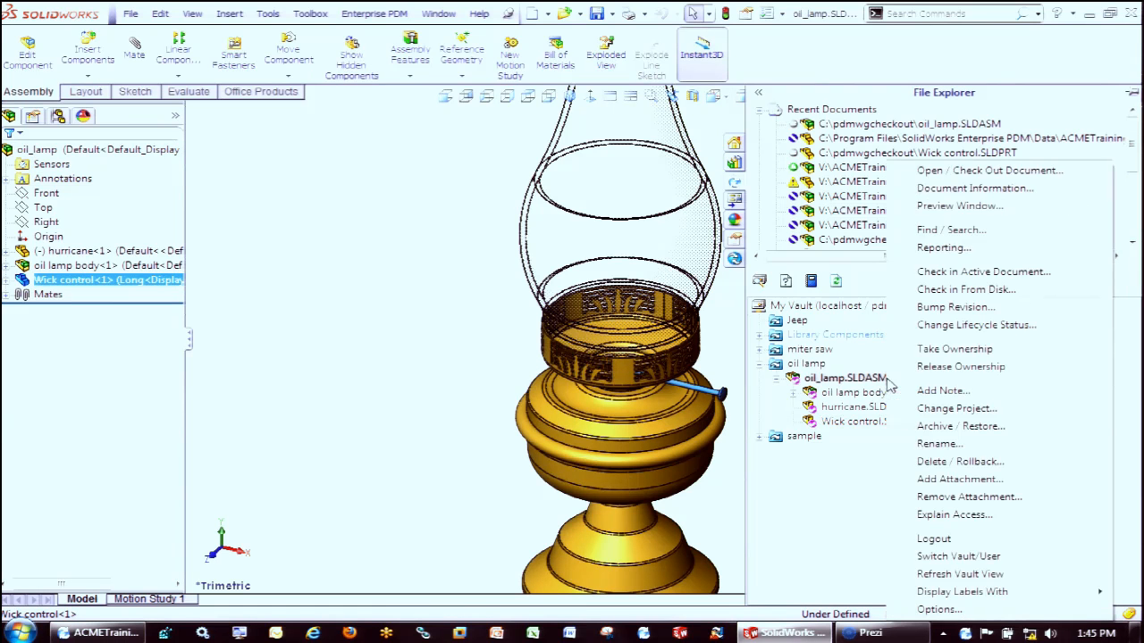
pyautogui.click(972, 190)
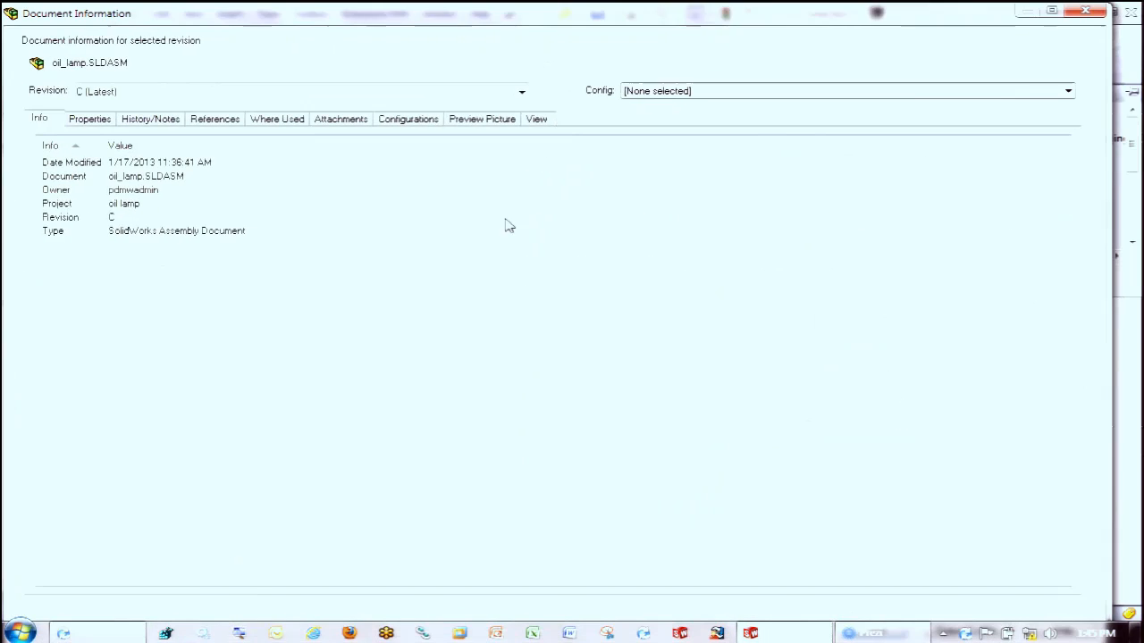
pyautogui.click(190, 120)
pyautogui.moveTo(92, 146); pyautogui.dragTo(182, 150)
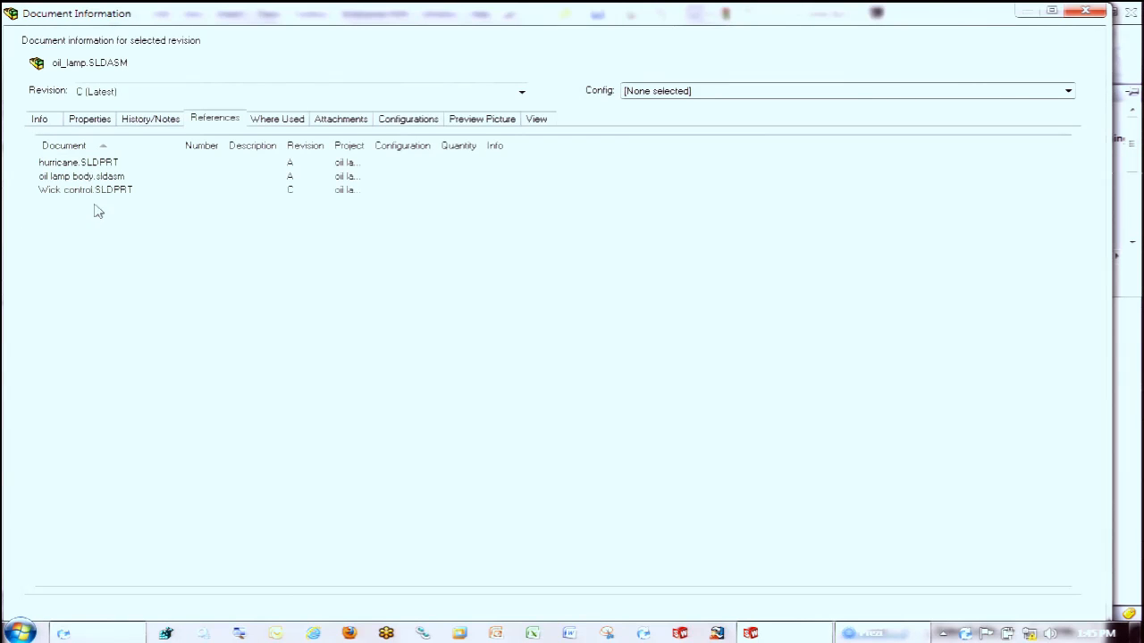
pyautogui.click(178, 94)
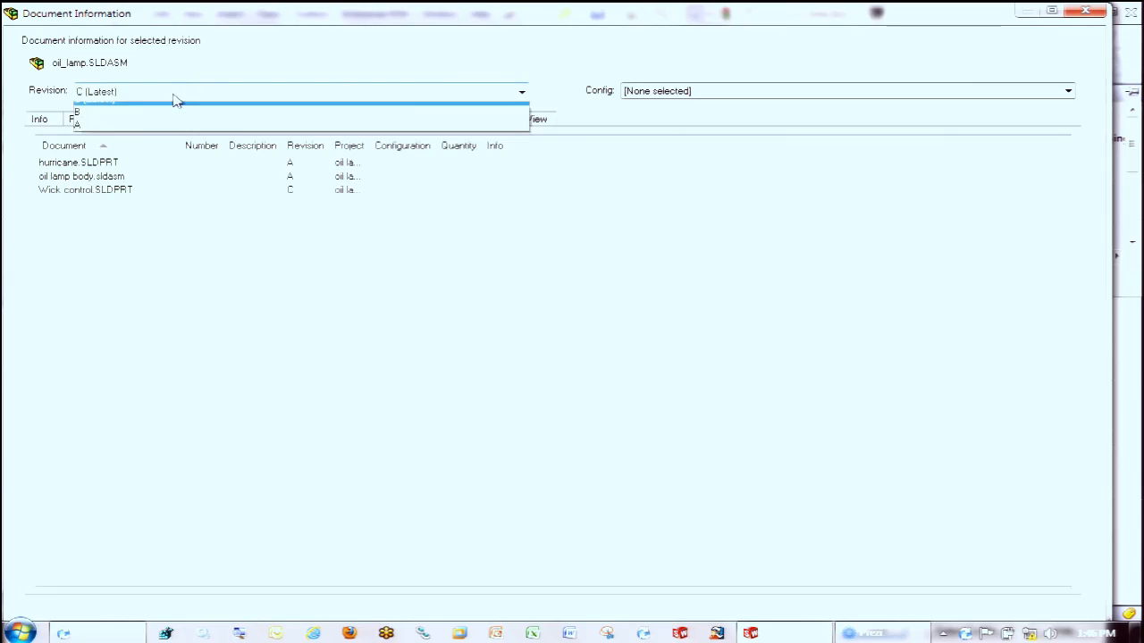
pyautogui.click(171, 126)
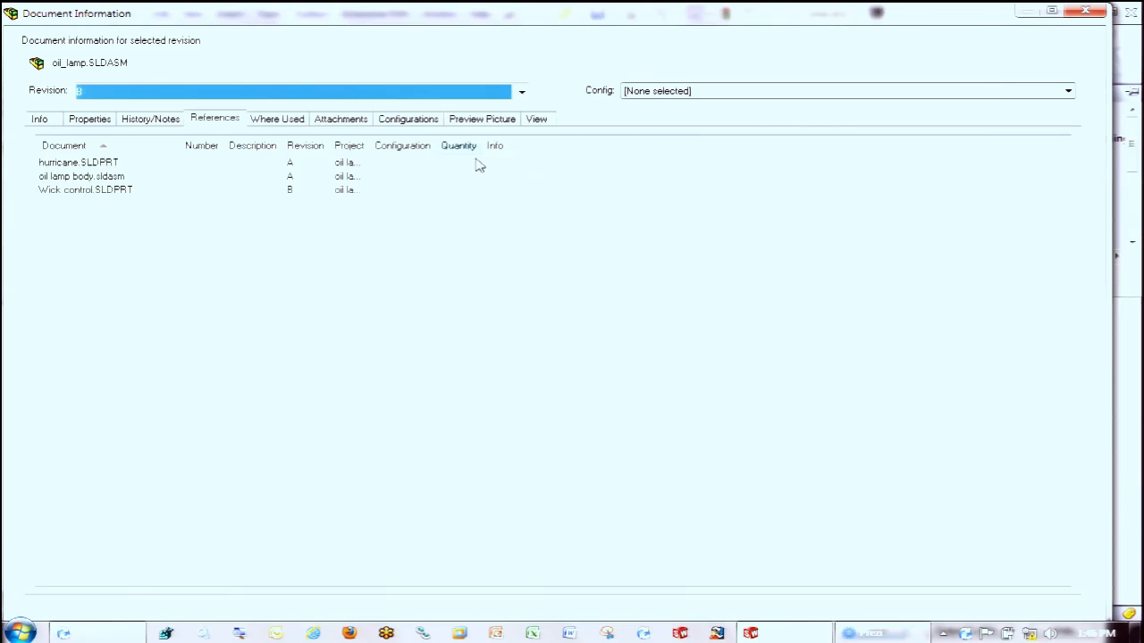
# Open the document information of Wick control.SLDPRT, compare the configurations available in revisions C and B, and close the information window
pyautogui.doubleClick(97, 189)
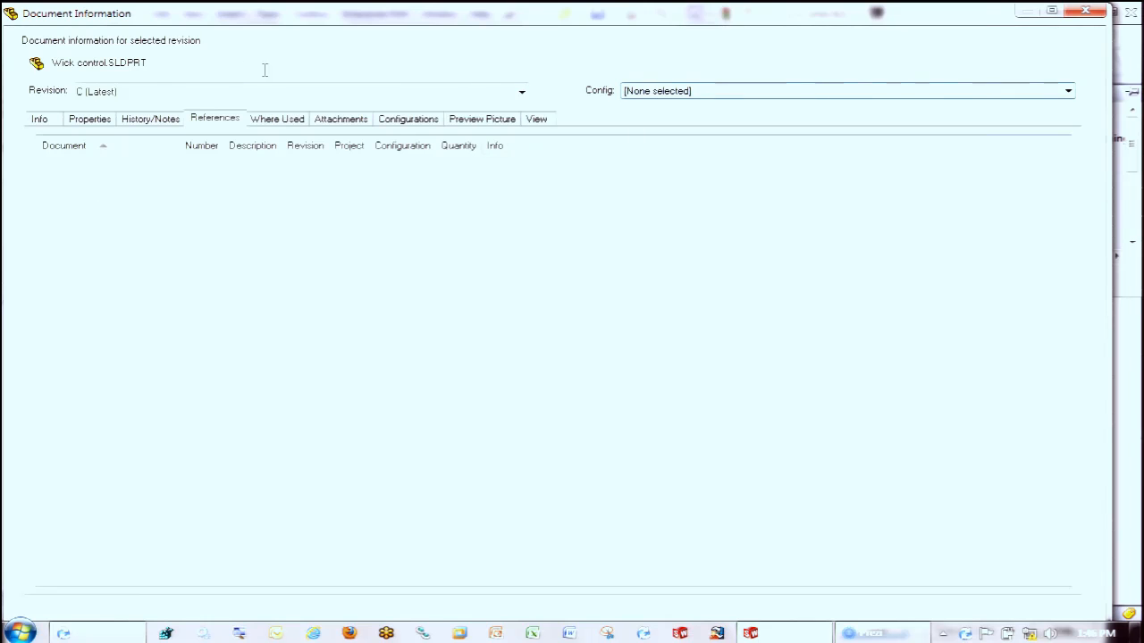
pyautogui.click(640, 95)
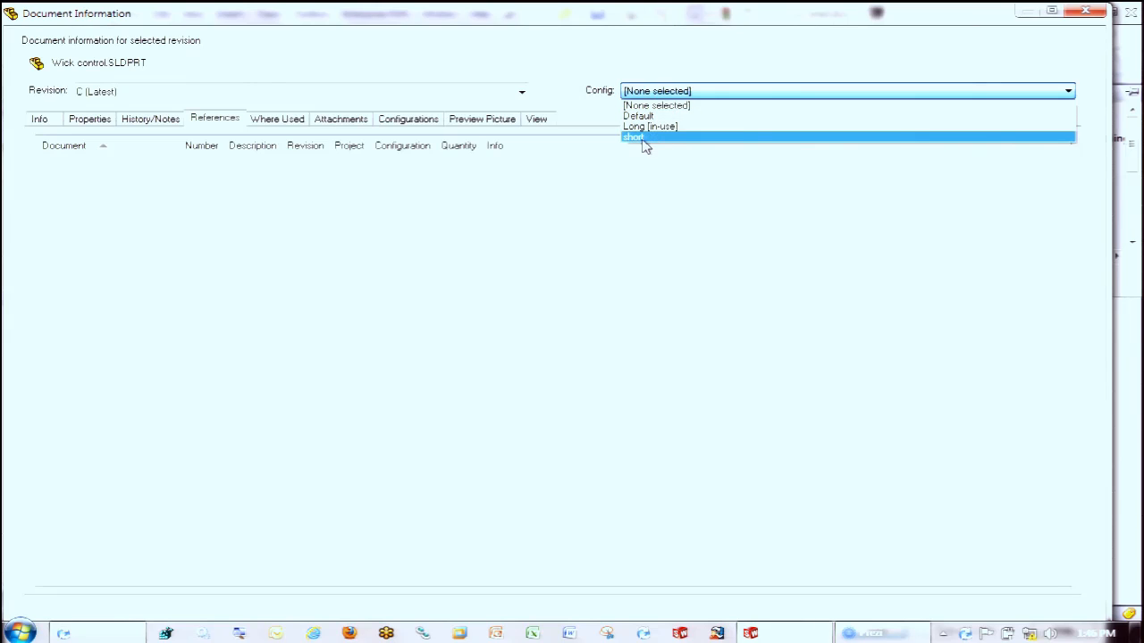
pyautogui.click(524, 94)
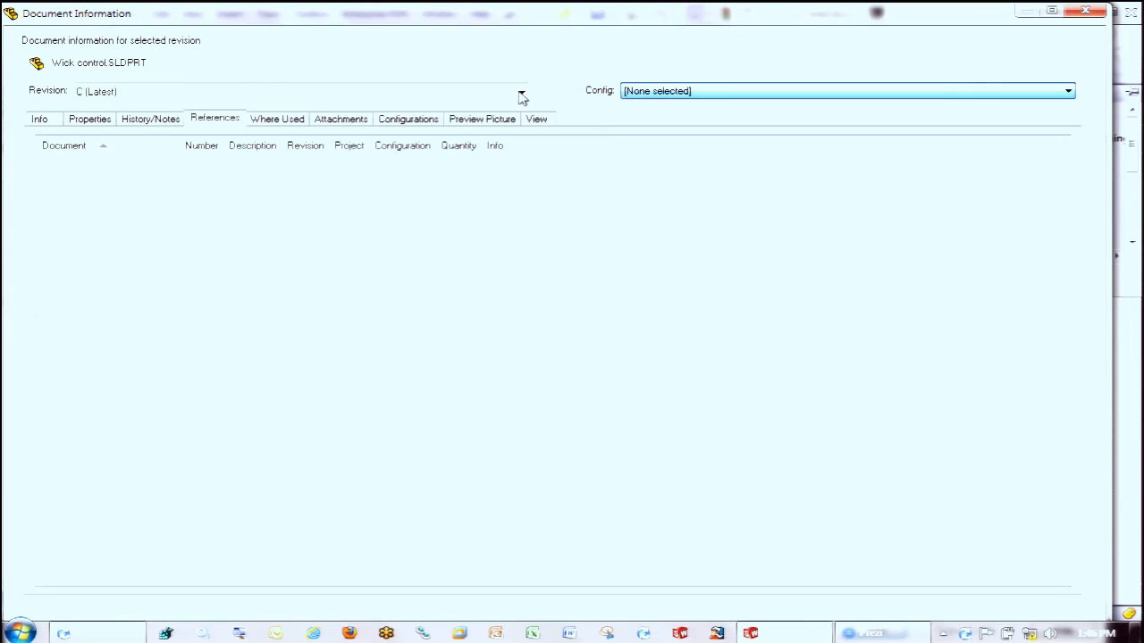
pyautogui.click(652, 96)
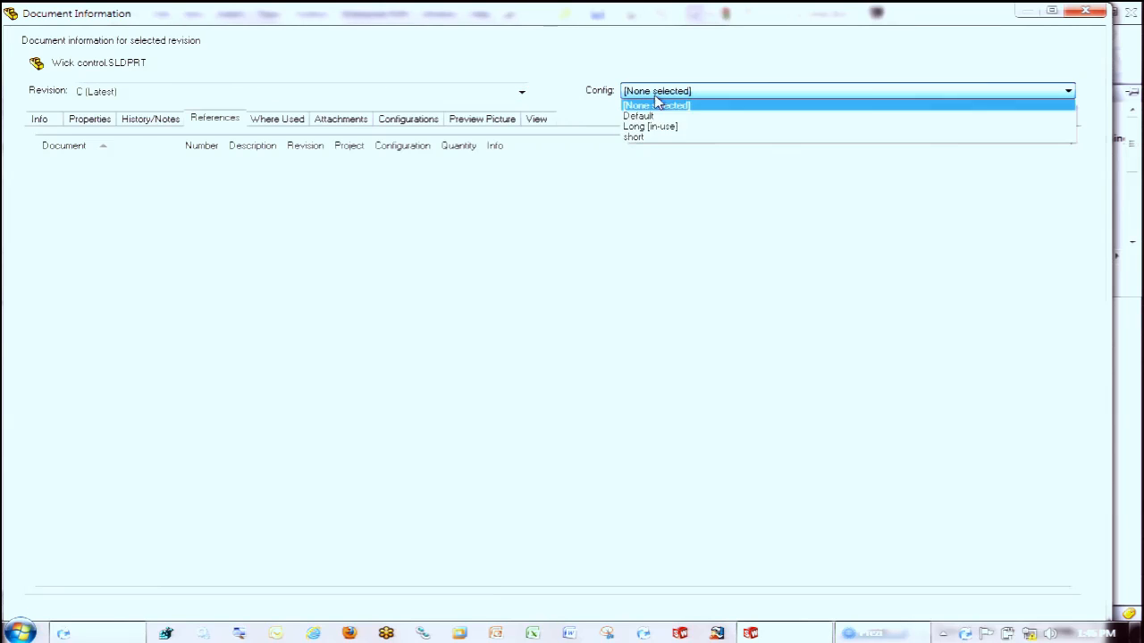
pyautogui.click(523, 95)
pyautogui.click(271, 95)
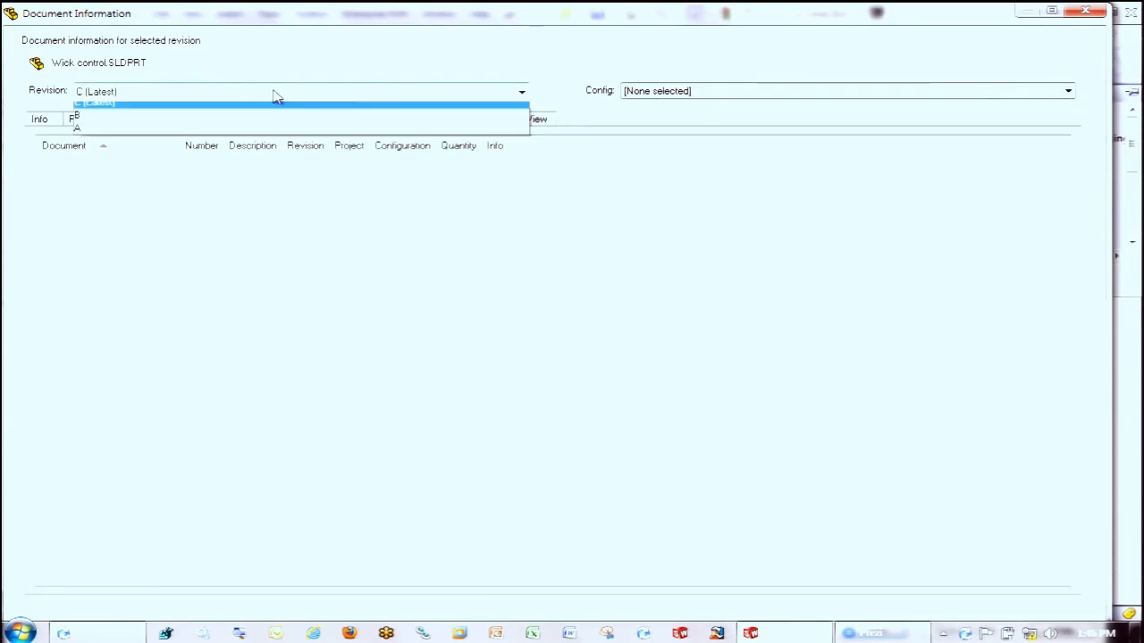
pyautogui.click(227, 120)
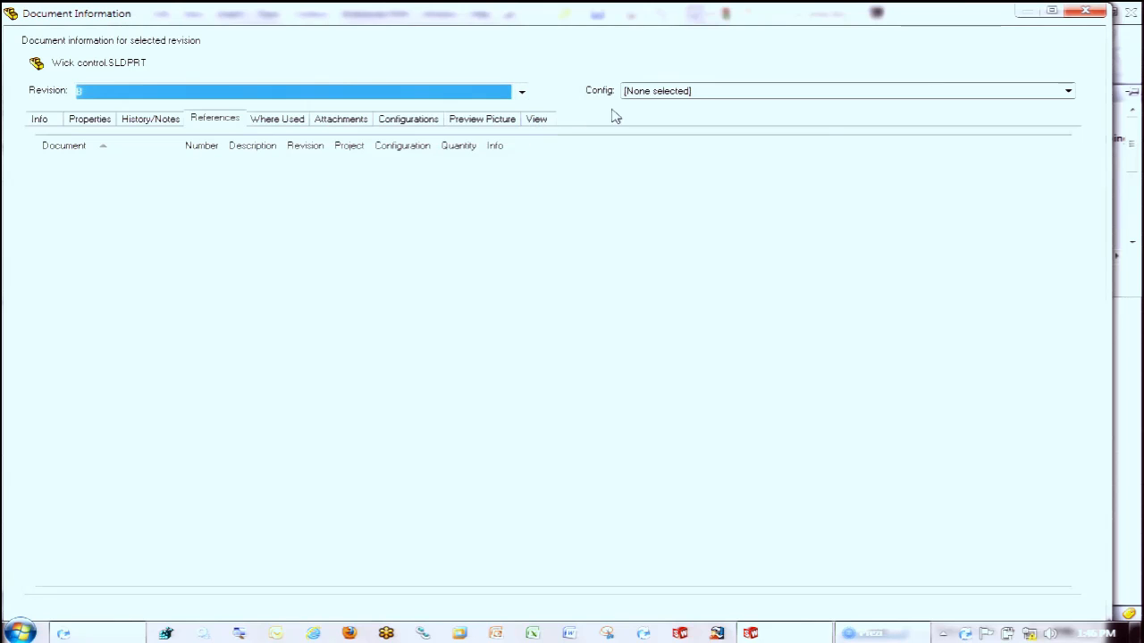
pyautogui.click(655, 96)
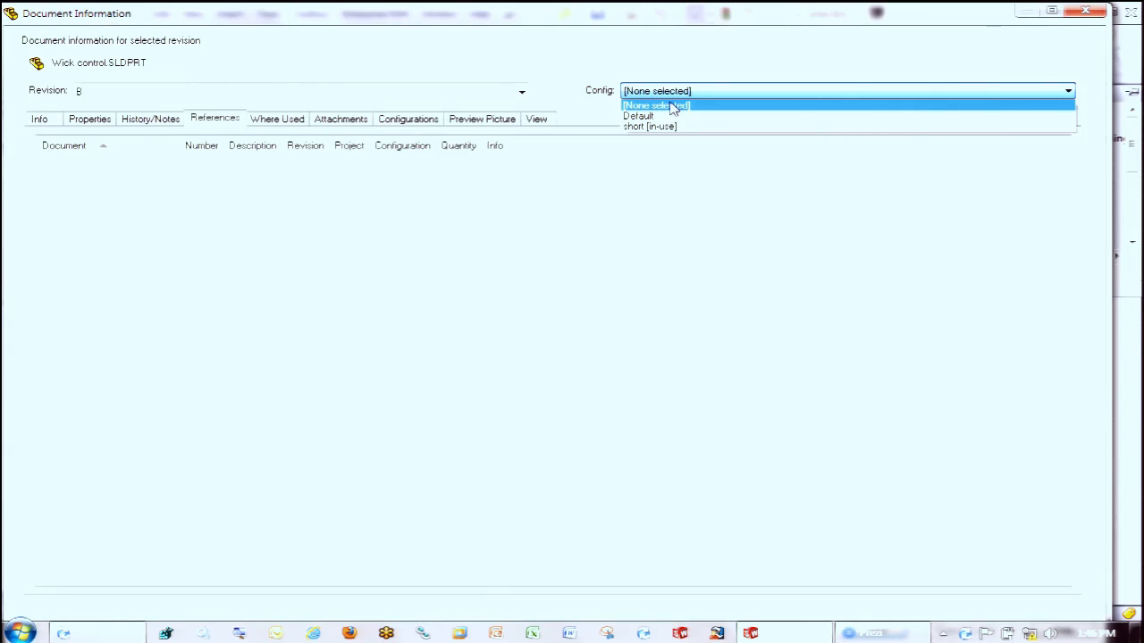
pyautogui.click(1088, 15)
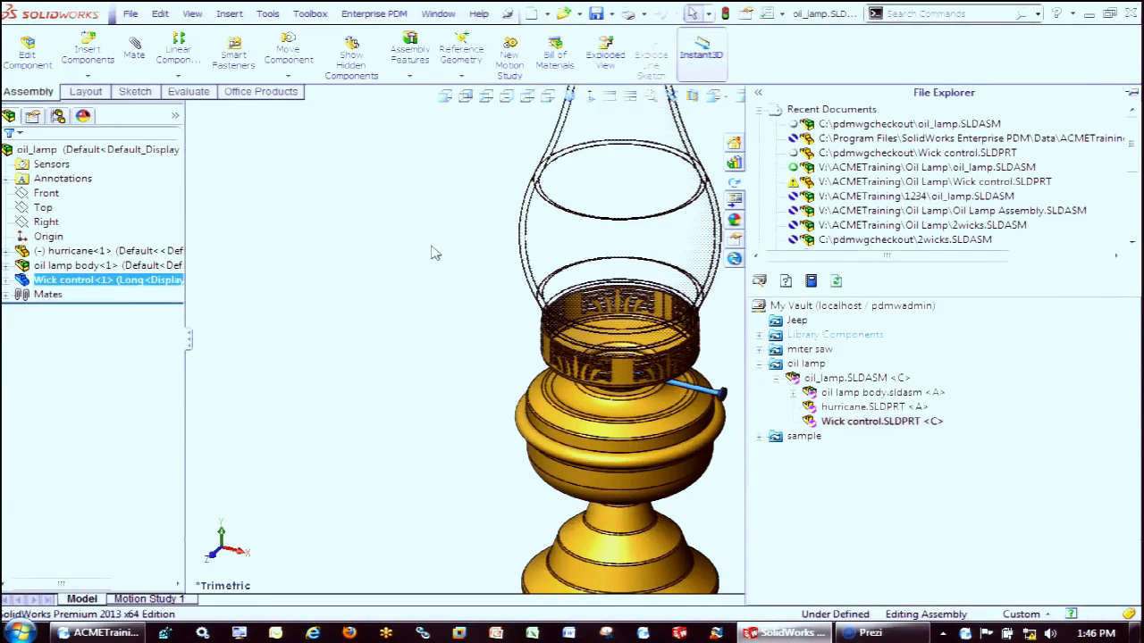
# Close the oil lamp assembly
pyautogui.rightClick(339, 248)
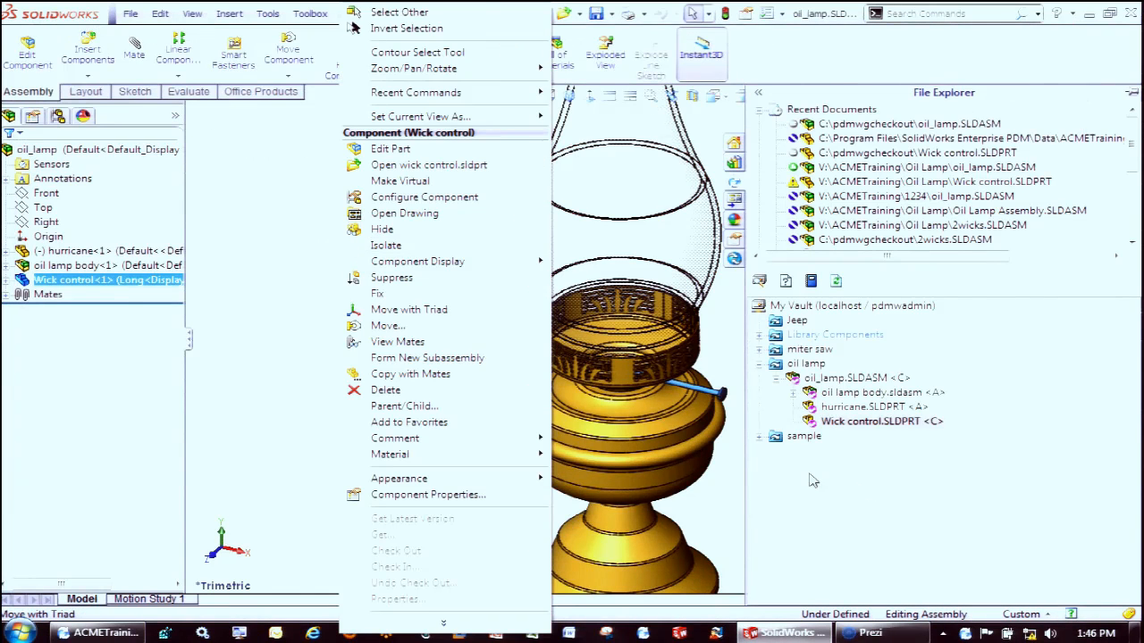
pyautogui.click(276, 217)
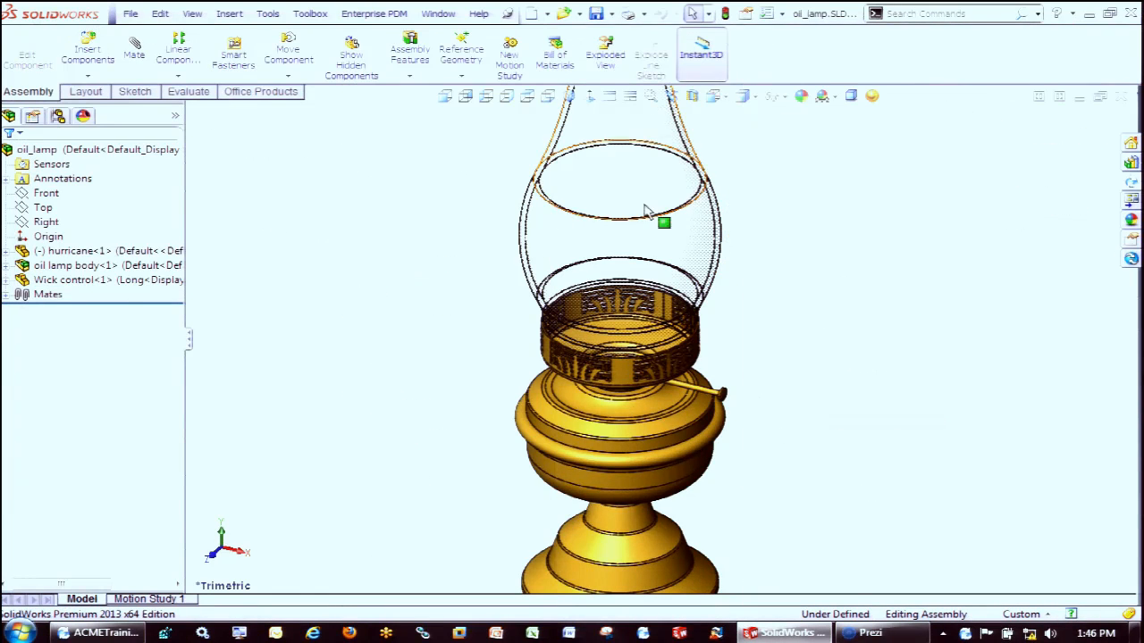
pyautogui.click(1122, 97)
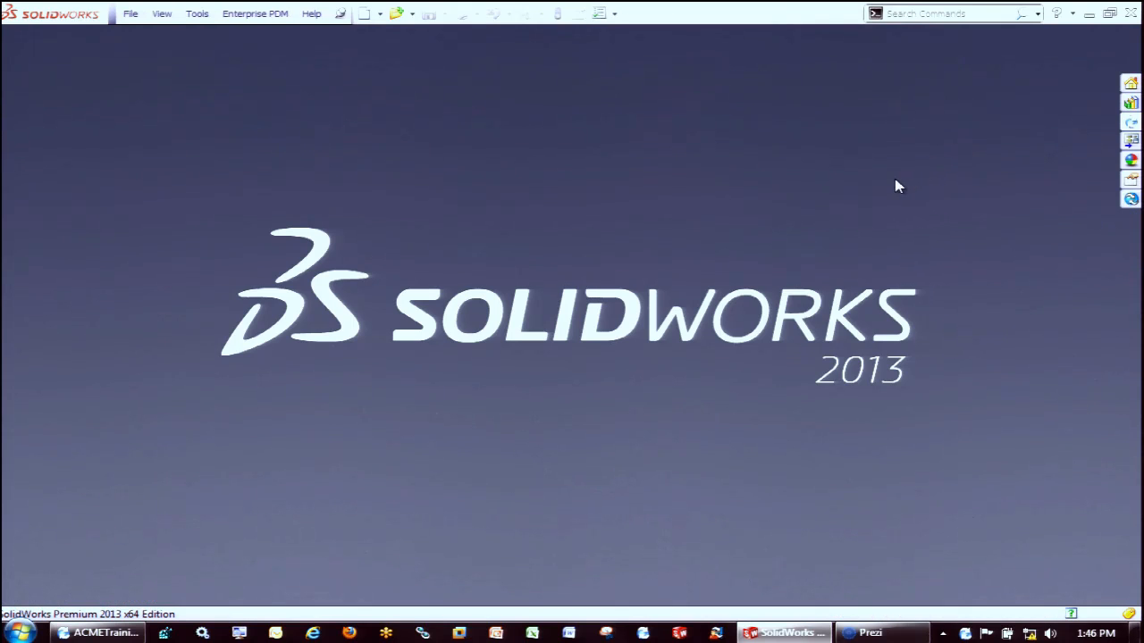
# Start a check-out of oil_lamp.SLDASM from the vault's oil lamp project and choose revision B for the top-level assembly
pyautogui.click(1131, 122)
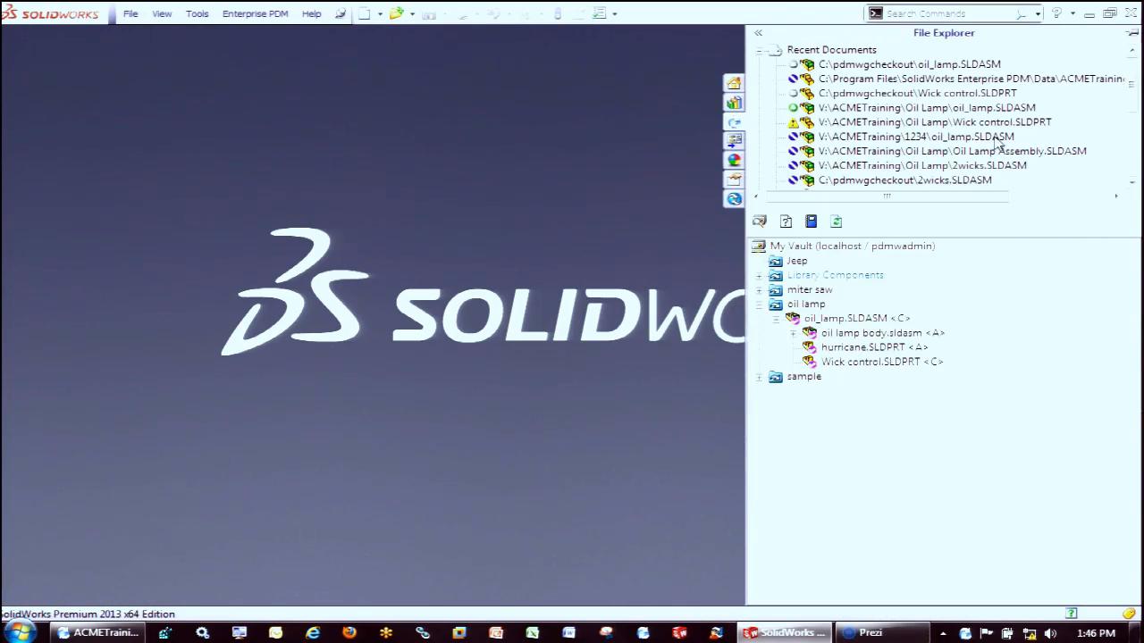
pyautogui.rightClick(862, 320)
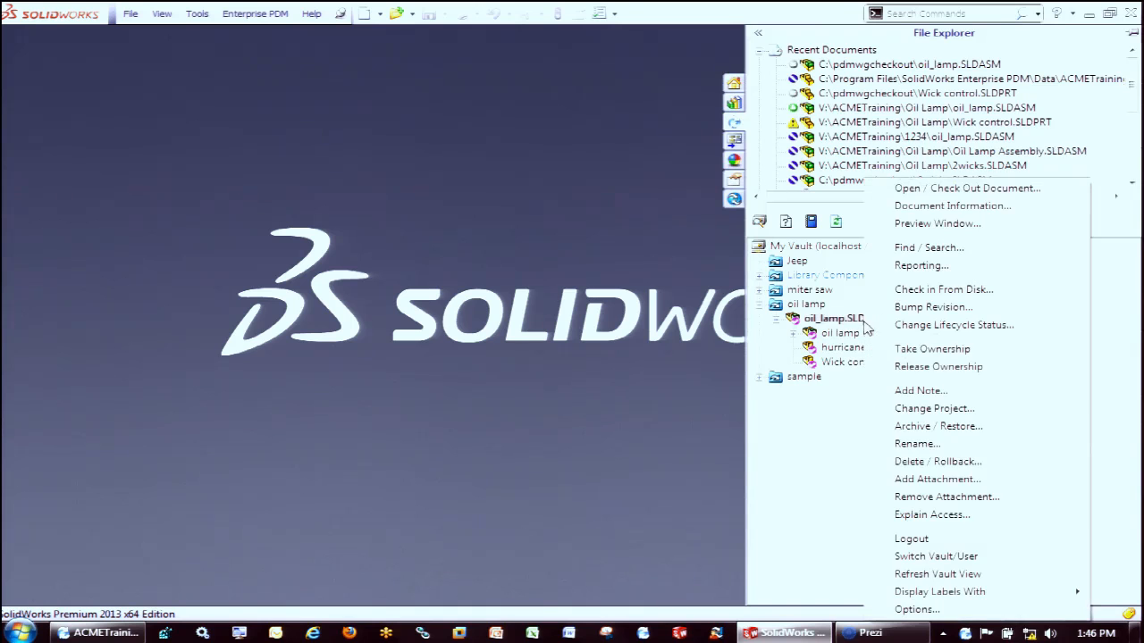
pyautogui.click(943, 189)
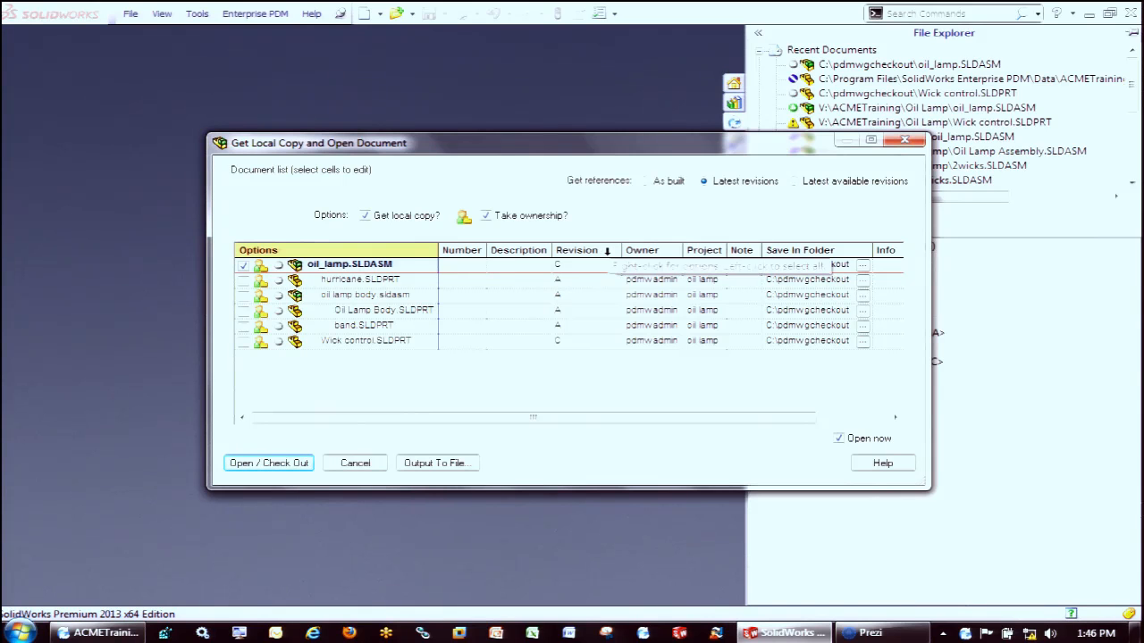
pyautogui.click(606, 251)
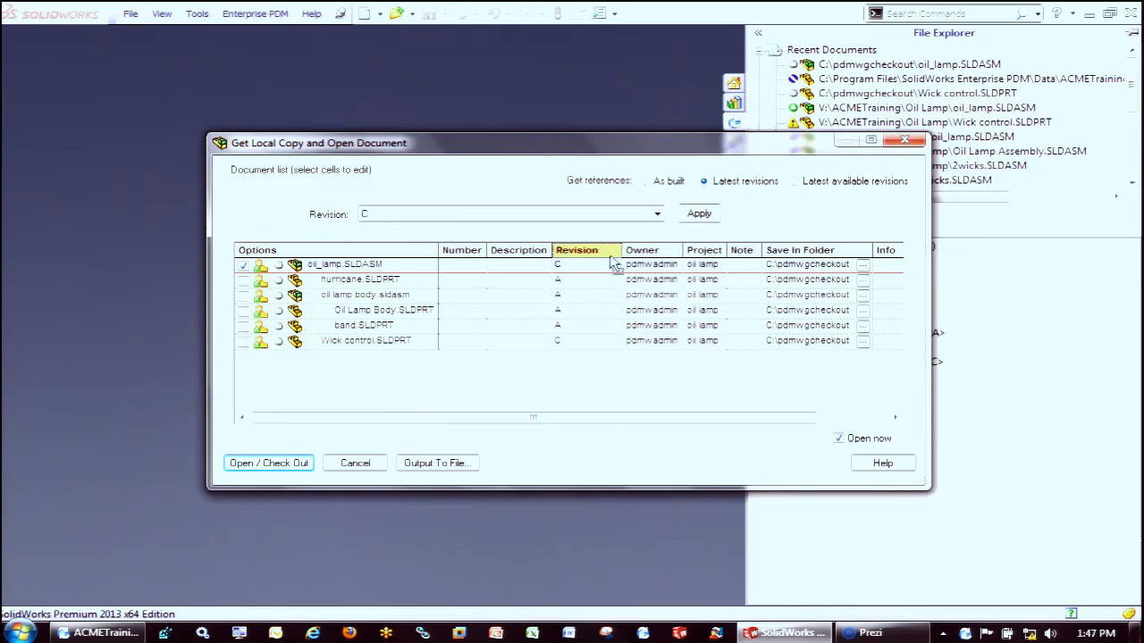
pyautogui.click(613, 265)
pyautogui.click(586, 293)
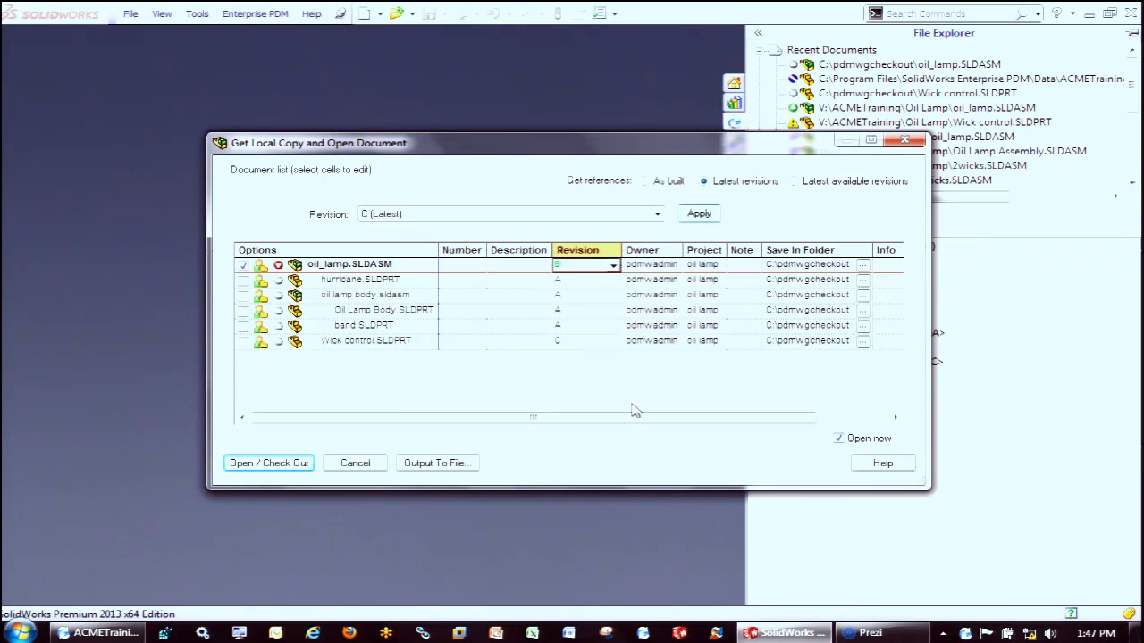
# Open the checked-out revision, overwriting all existing local copies, and rebuild the assembly
pyautogui.click(259, 465)
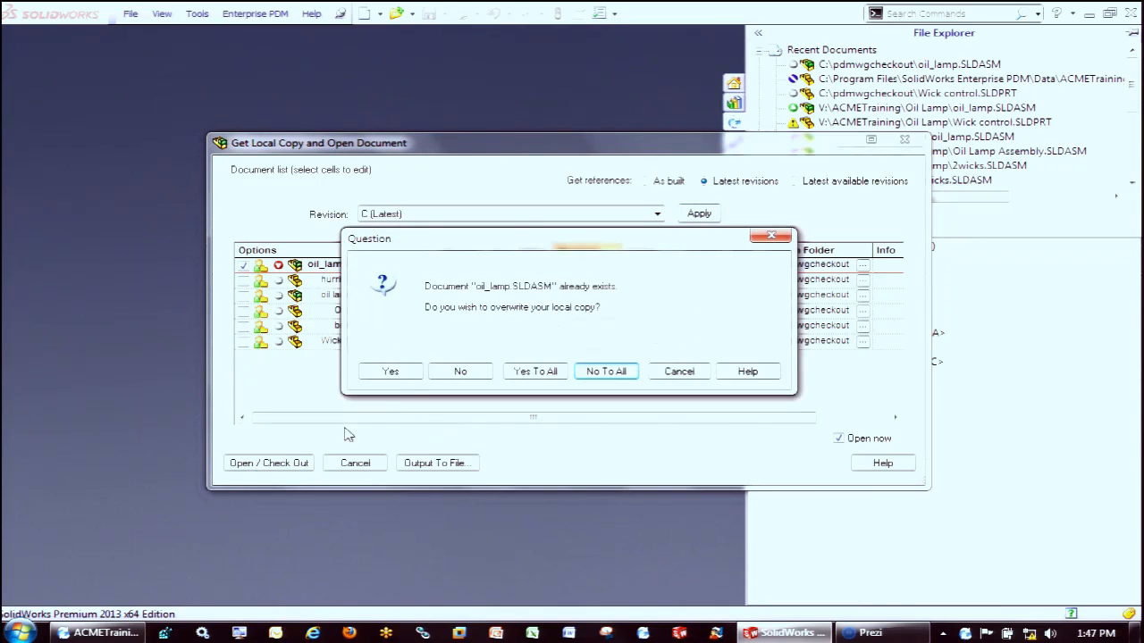
pyautogui.click(536, 372)
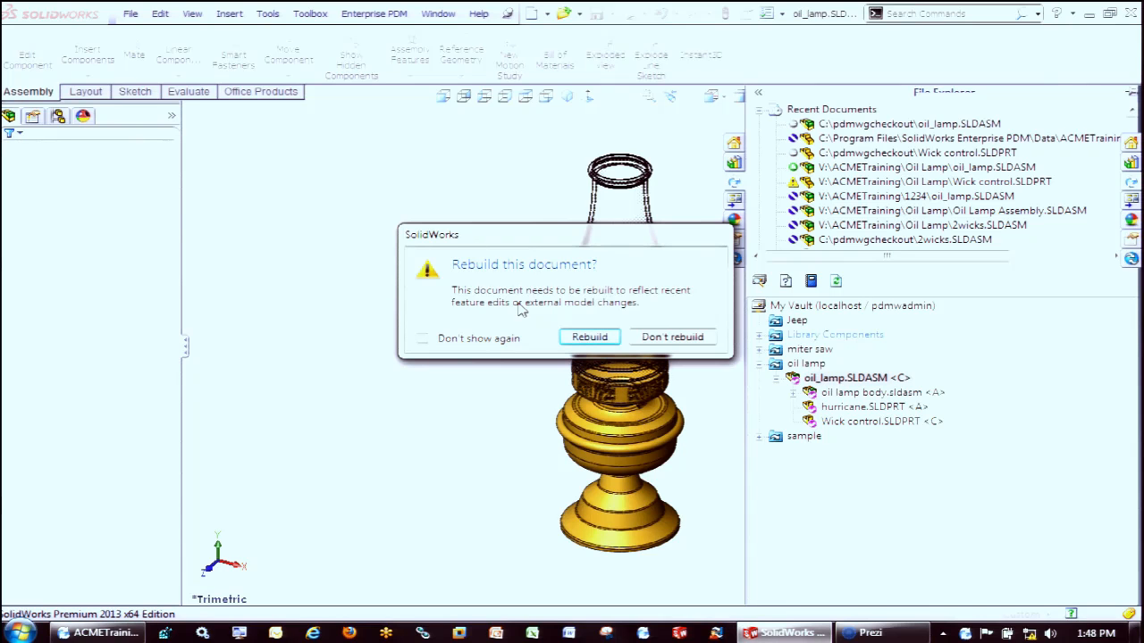
pyautogui.click(590, 337)
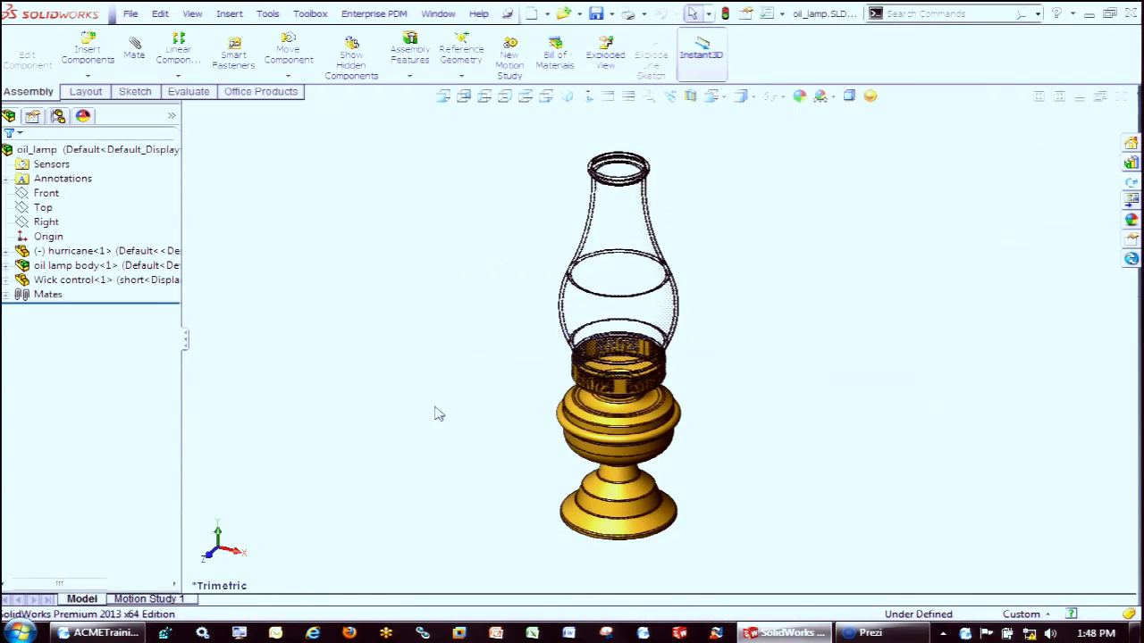
# Check the Wick control's referenced configuration in its component properties, dismiss them, and examine the wick control area up close
pyautogui.click(141, 281)
pyautogui.click(302, 238)
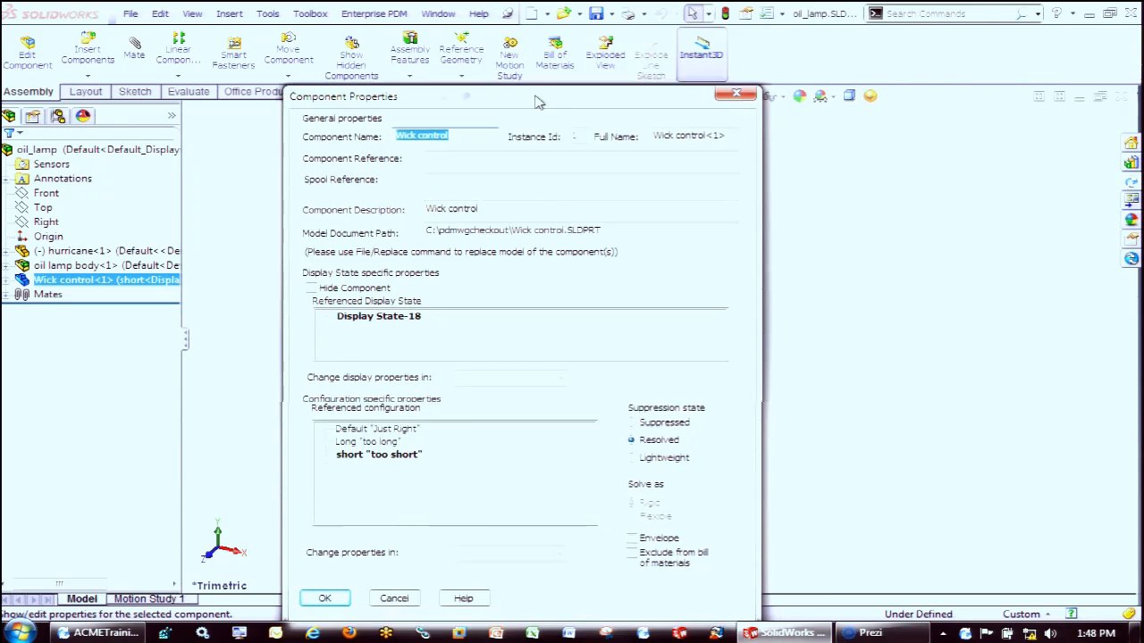
pyautogui.click(399, 549)
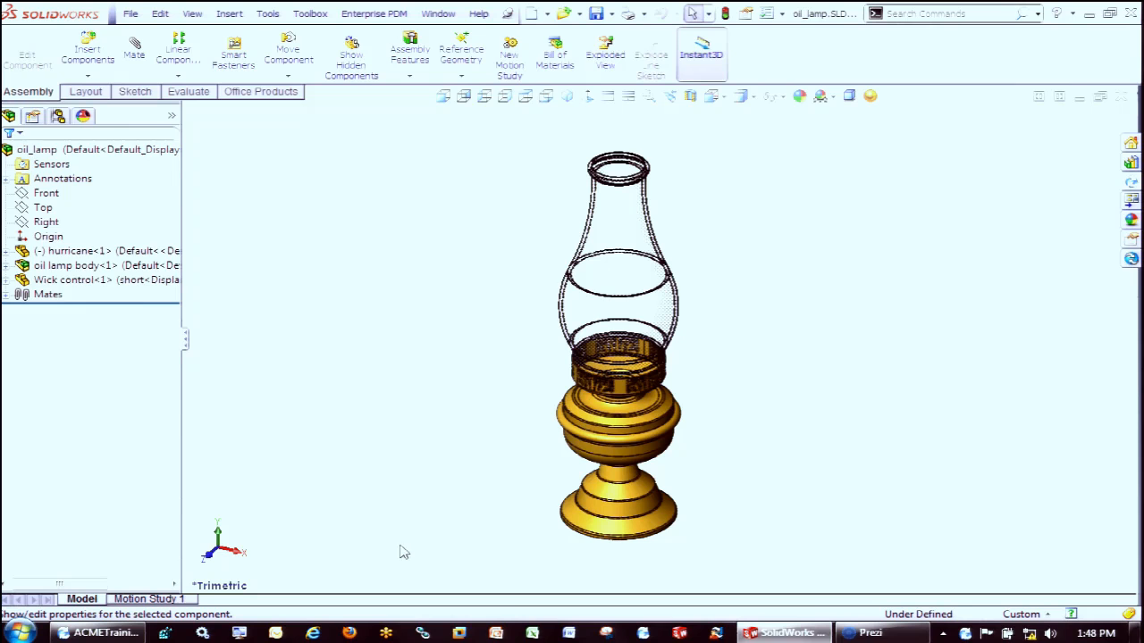
pyautogui.scroll(-5, 563, 435)
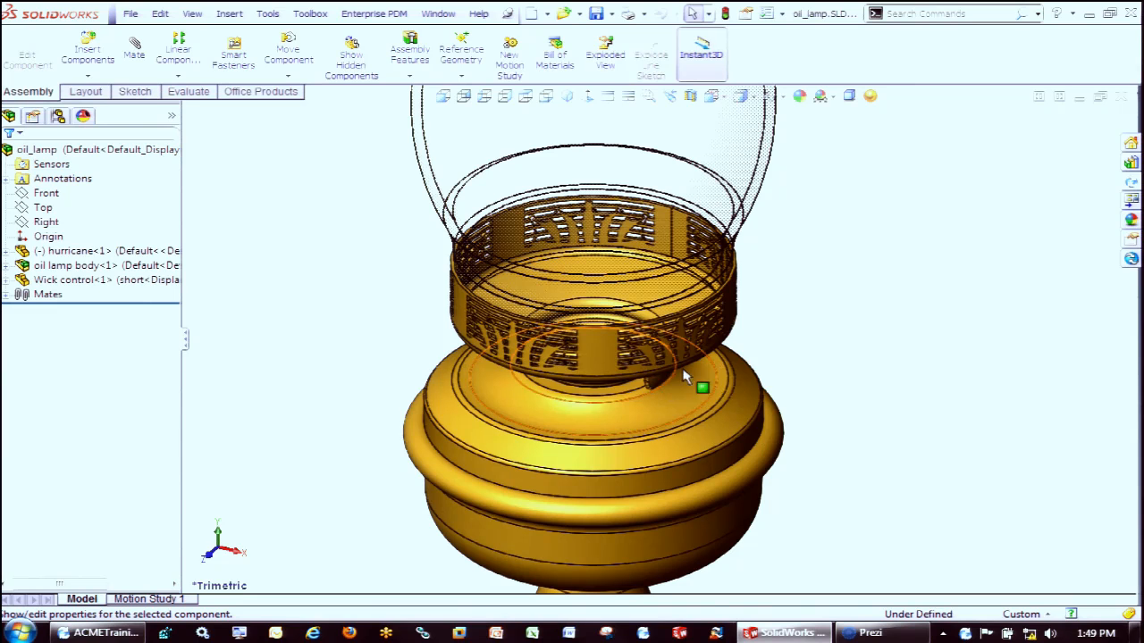
# Close the oil lamp assembly without saving the modified documents
pyautogui.click(1122, 95)
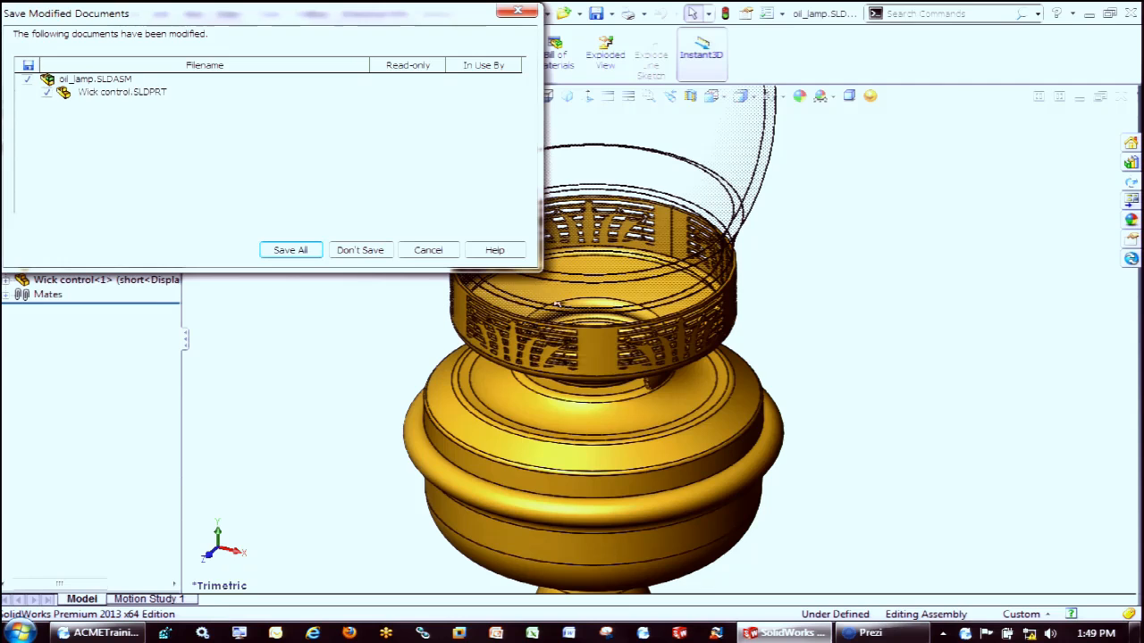
pyautogui.click(360, 251)
# Start another check-out of oil_lamp.SLDASM from the vault and apply revision B to the top-level assembly
pyautogui.click(1131, 122)
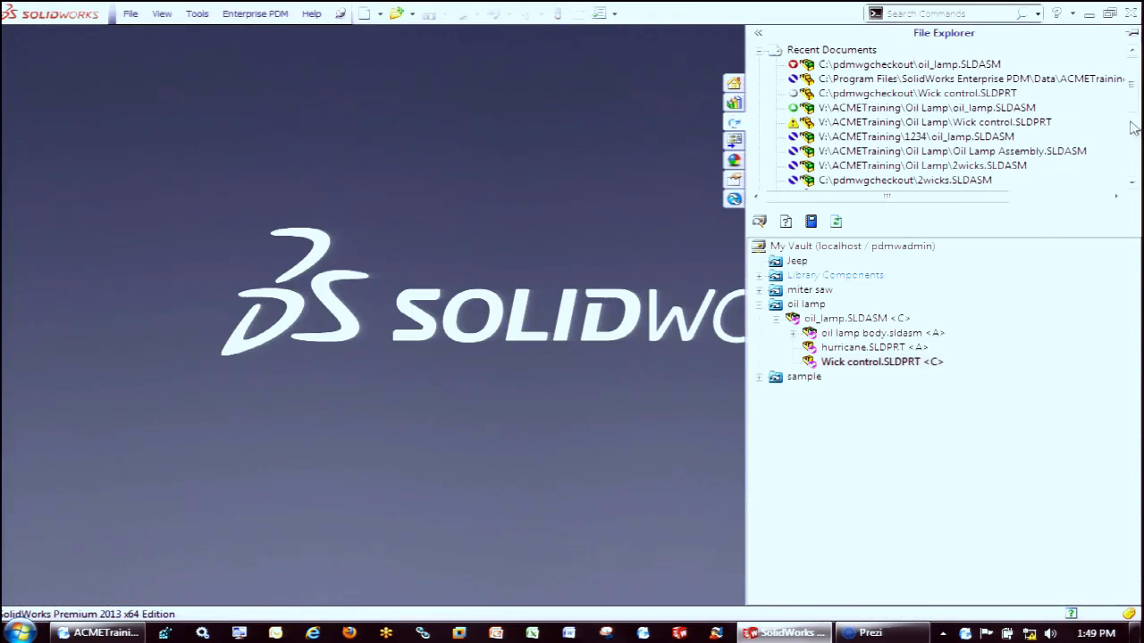
pyautogui.rightClick(904, 320)
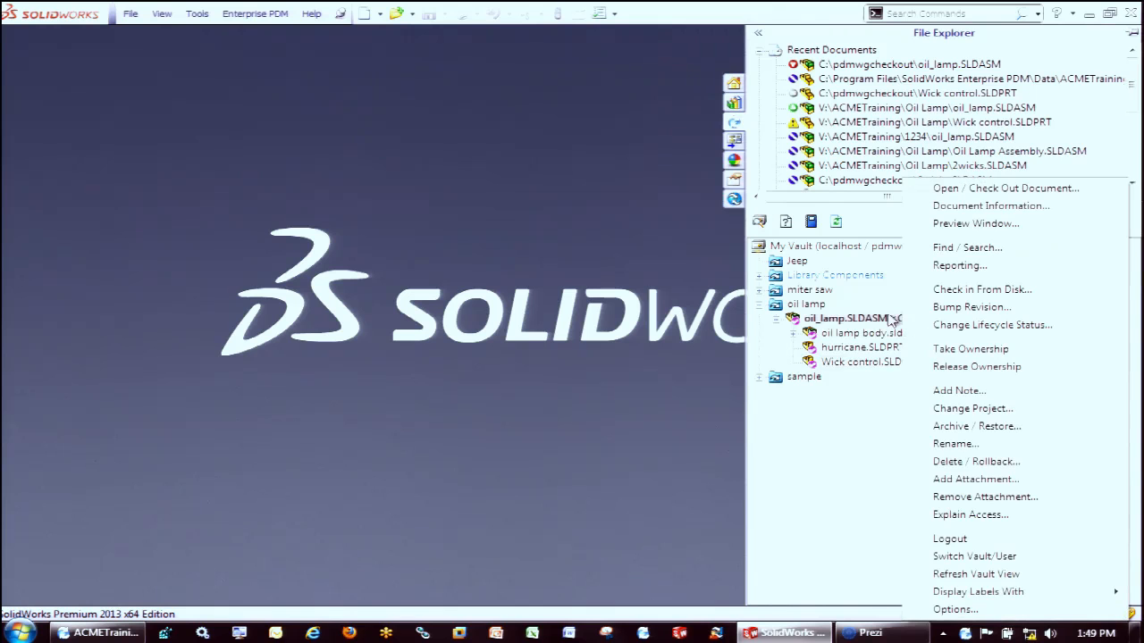
pyautogui.click(949, 189)
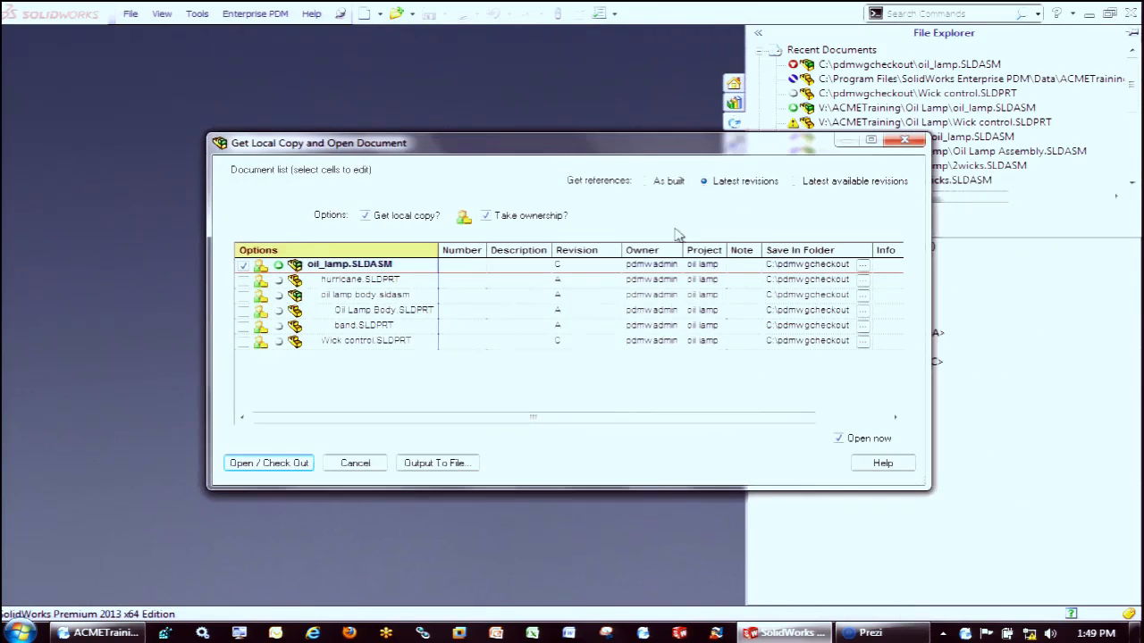
pyautogui.click(600, 266)
pyautogui.click(607, 214)
pyautogui.click(493, 235)
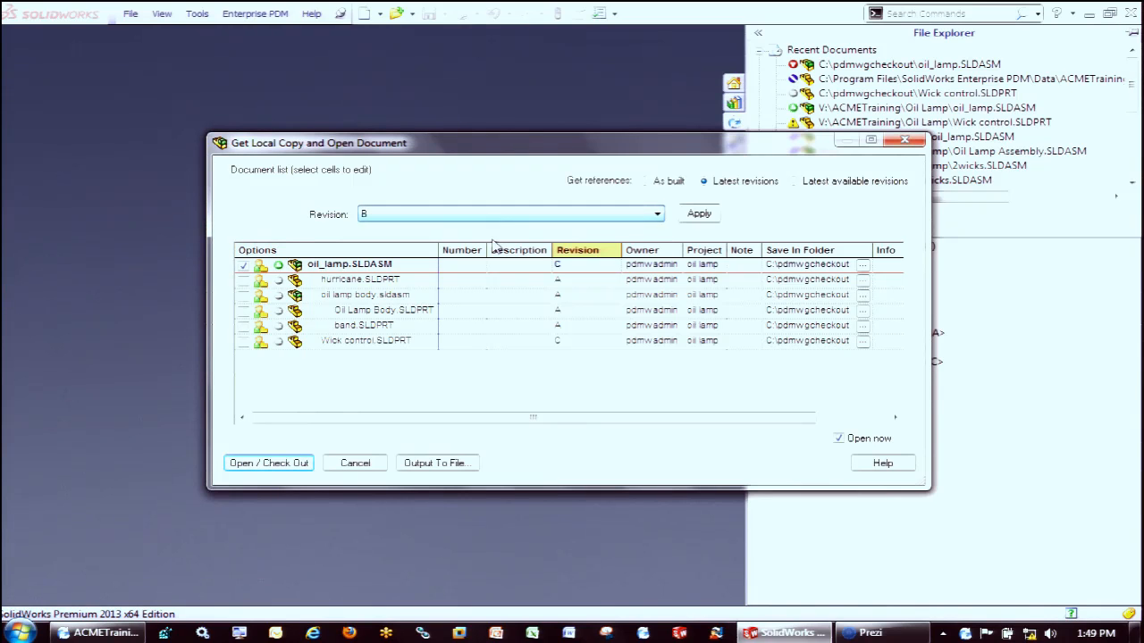
pyautogui.click(699, 218)
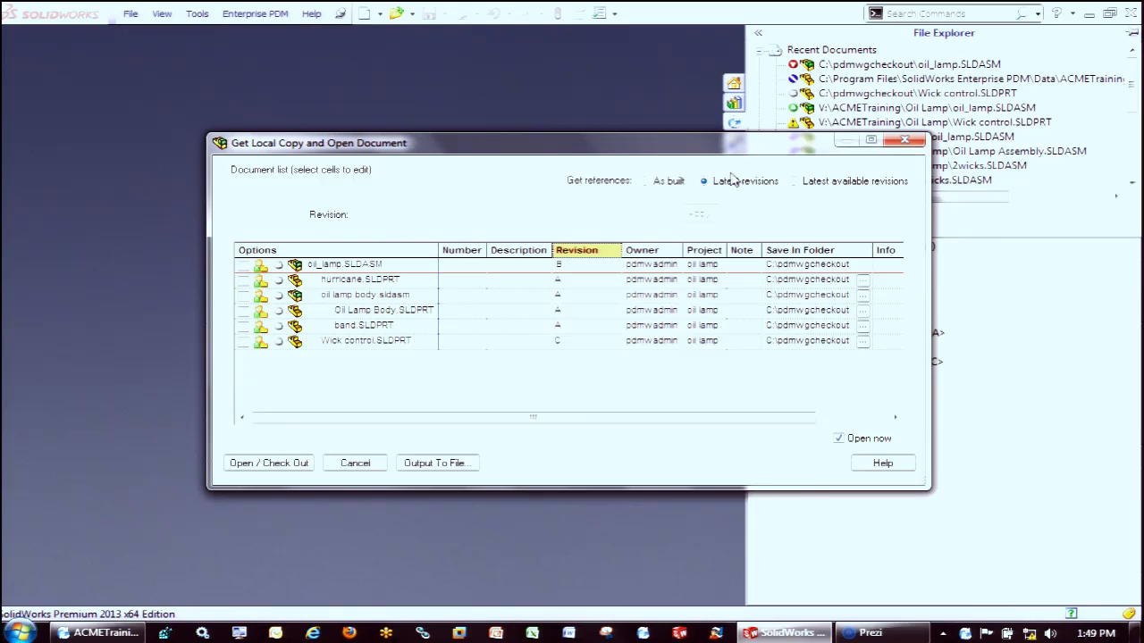
# Set the references to be retrieved as built and open the assembly, overwriting all existing local copies
pyautogui.click(652, 183)
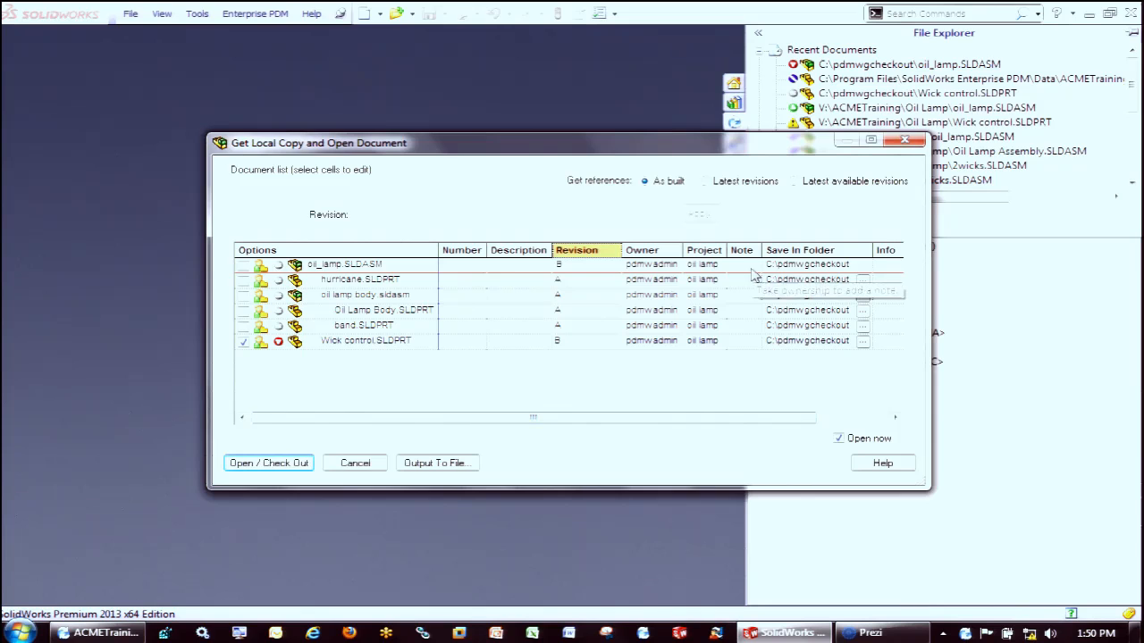
pyautogui.click(272, 463)
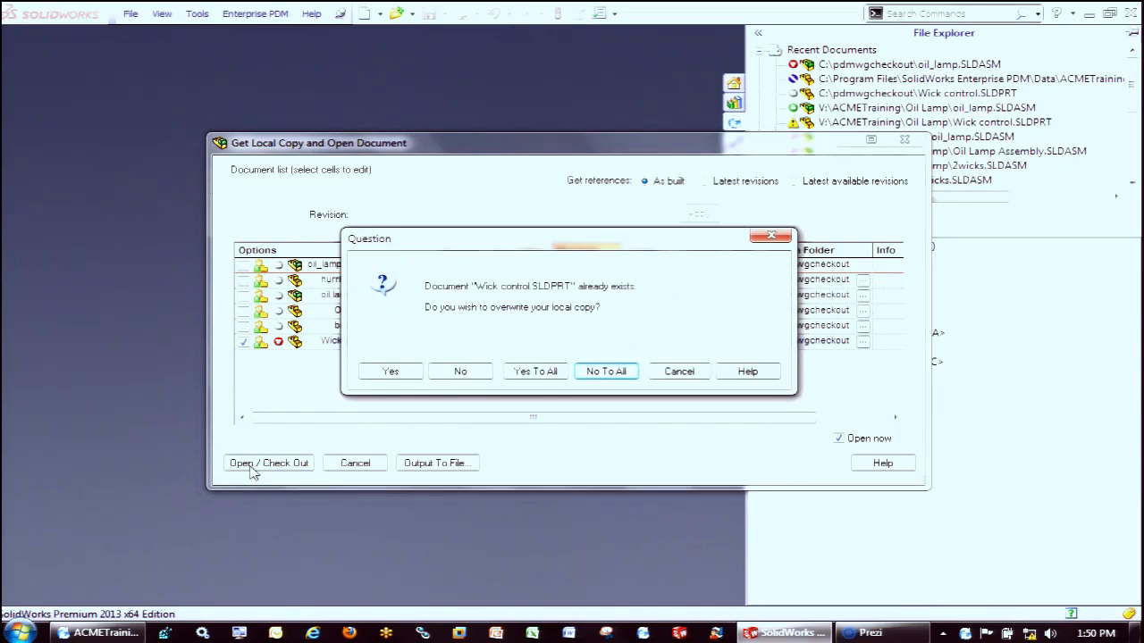
pyautogui.click(536, 372)
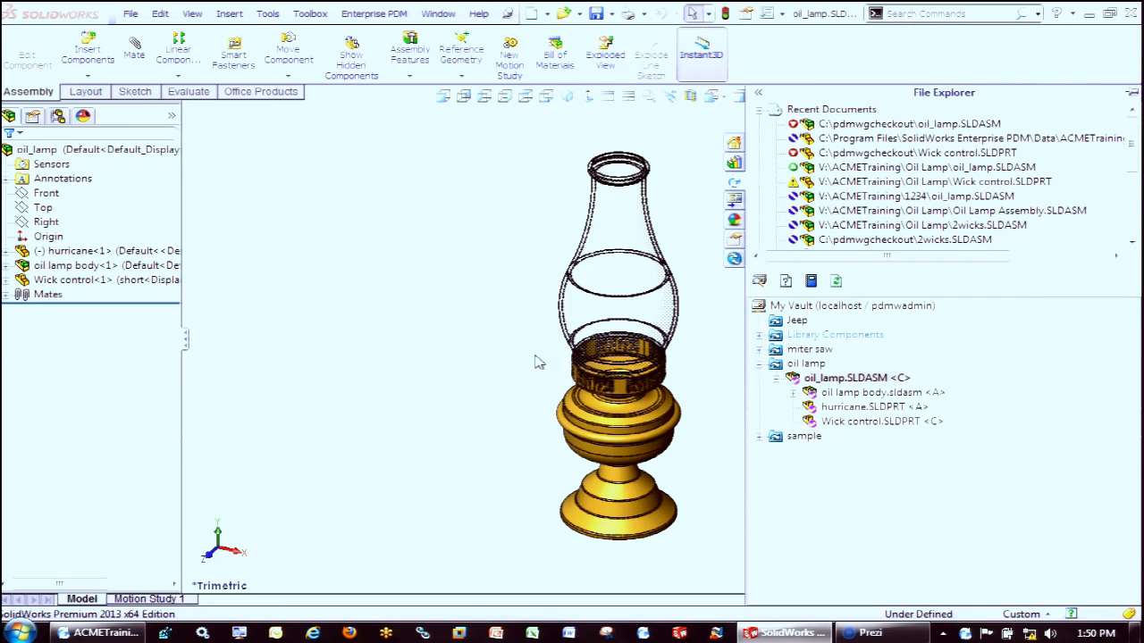
# Close the oil lamp assembly and check out Wick control.SLDPRT revision C from the vault with ownership, overwriting the local copy
pyautogui.click(423, 302)
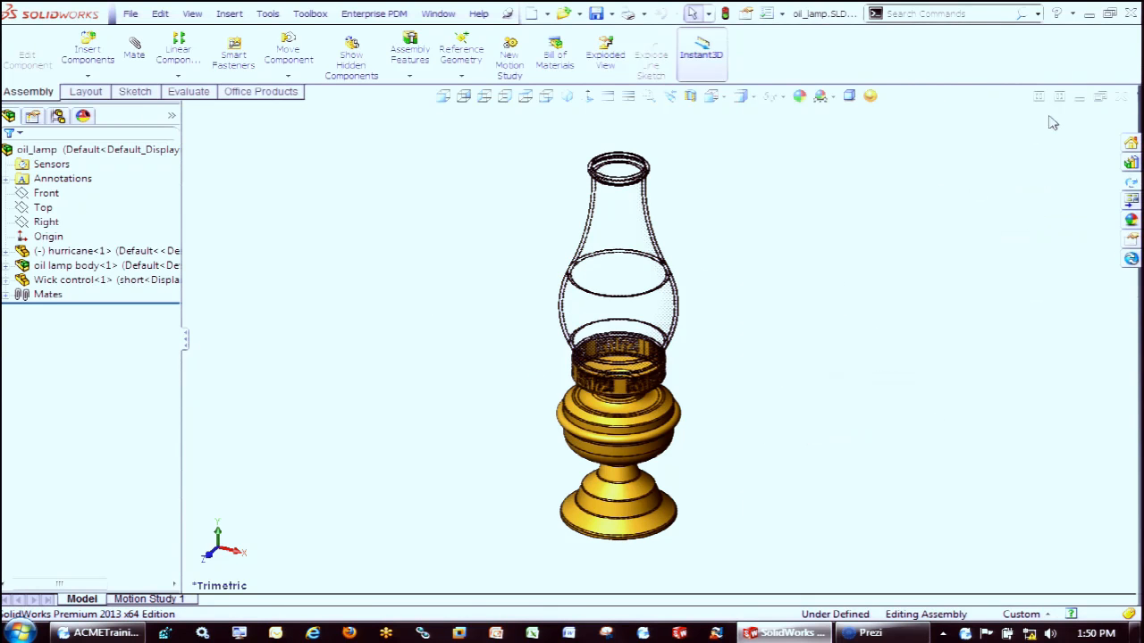
pyautogui.click(1121, 96)
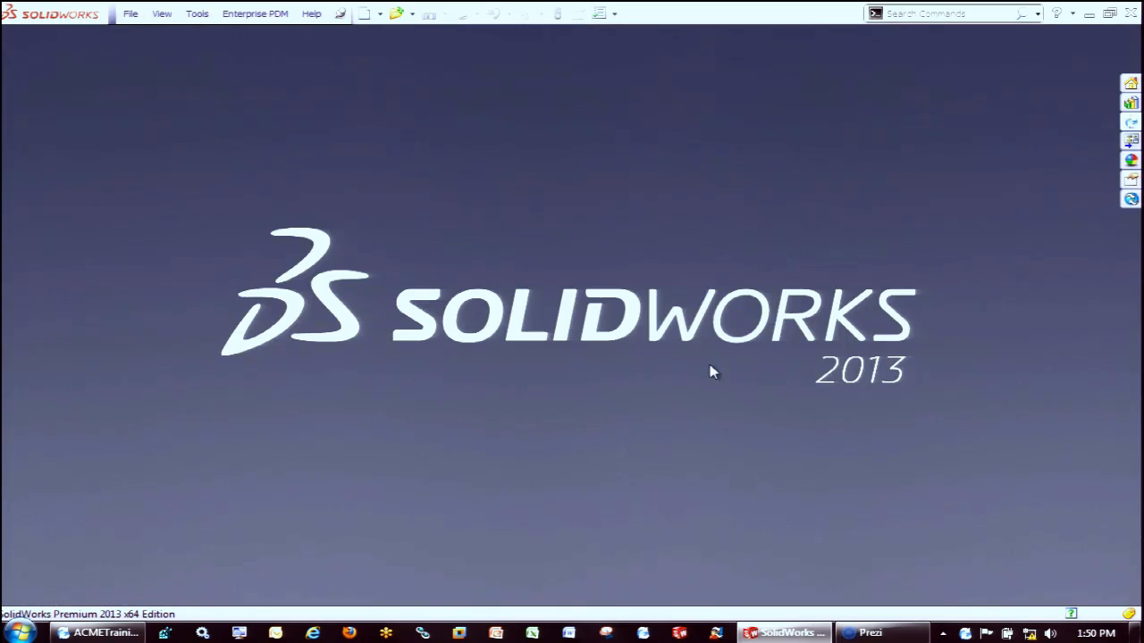
pyautogui.click(1129, 124)
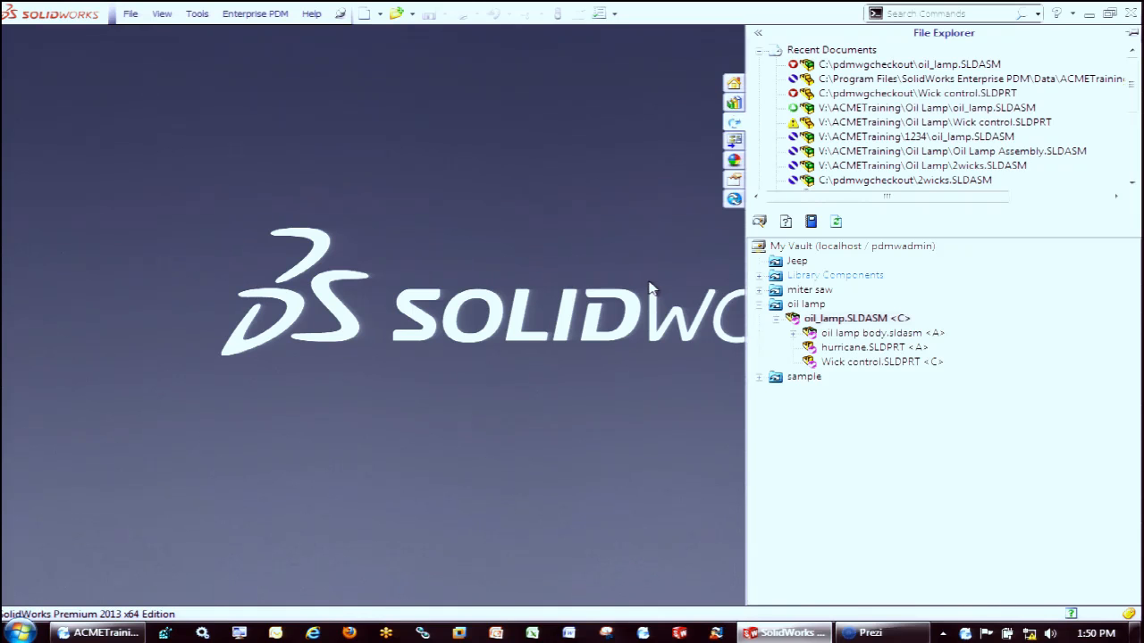
pyautogui.rightClick(876, 362)
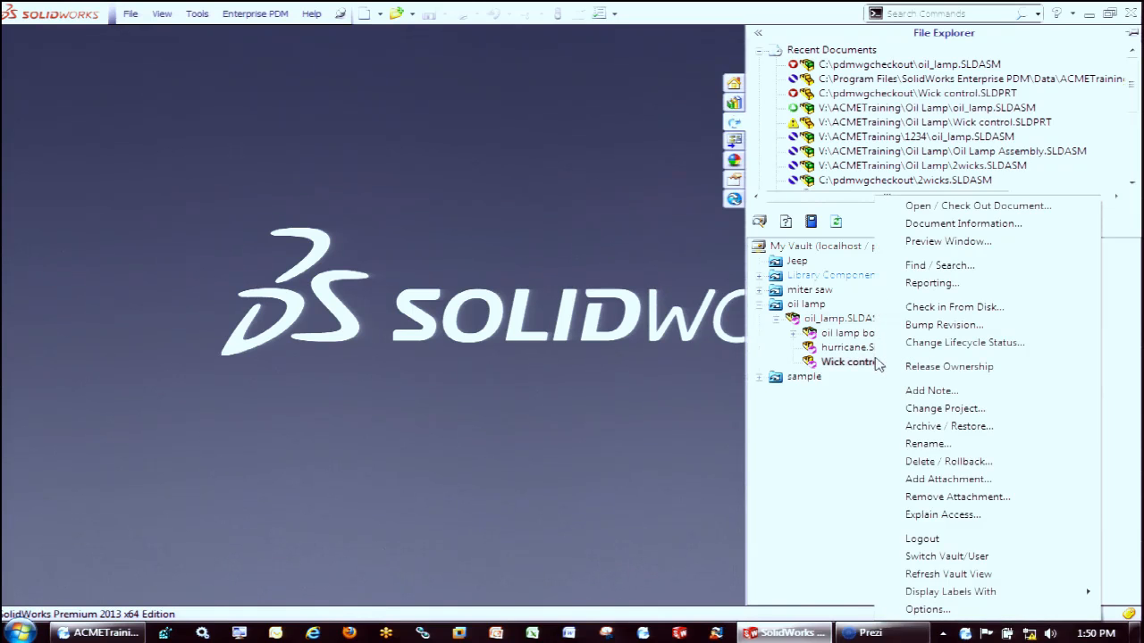
pyautogui.click(952, 207)
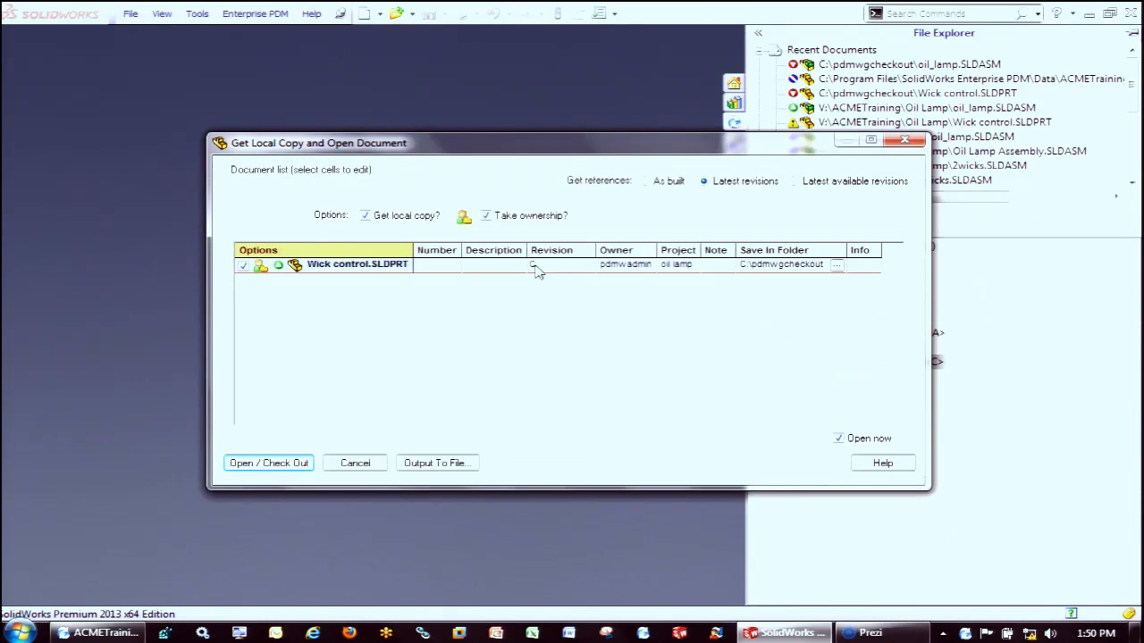
pyautogui.click(281, 465)
pyautogui.click(400, 374)
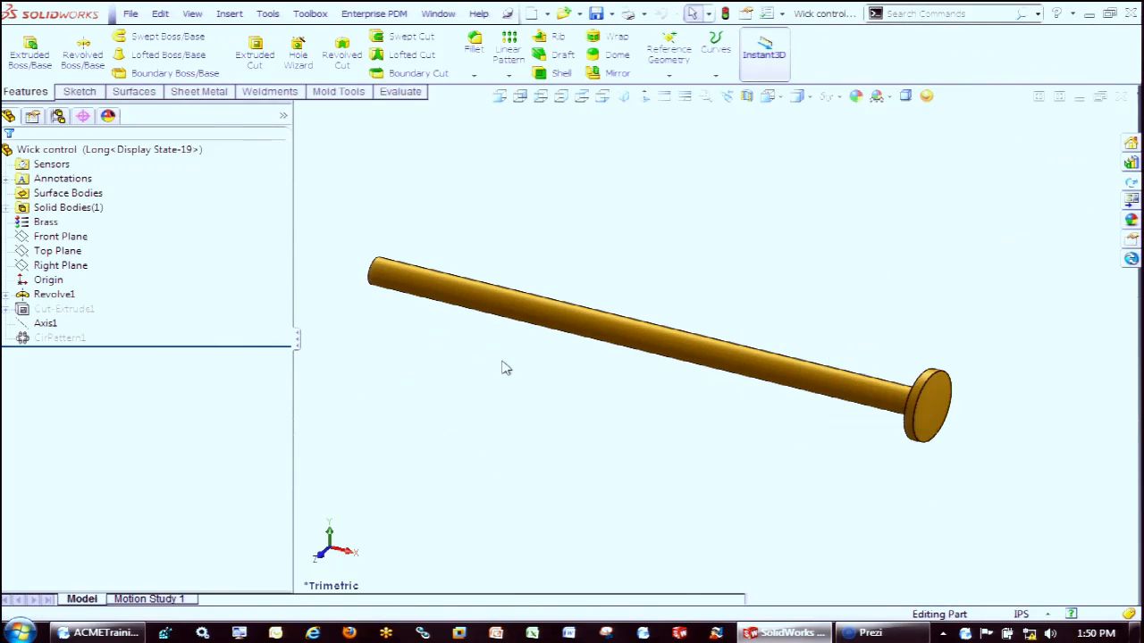
# Start a sketch on the Front Plane and draw a horizontal centerline about 1.22 in long from mid-shaft to the head's end
pyautogui.click(57, 237)
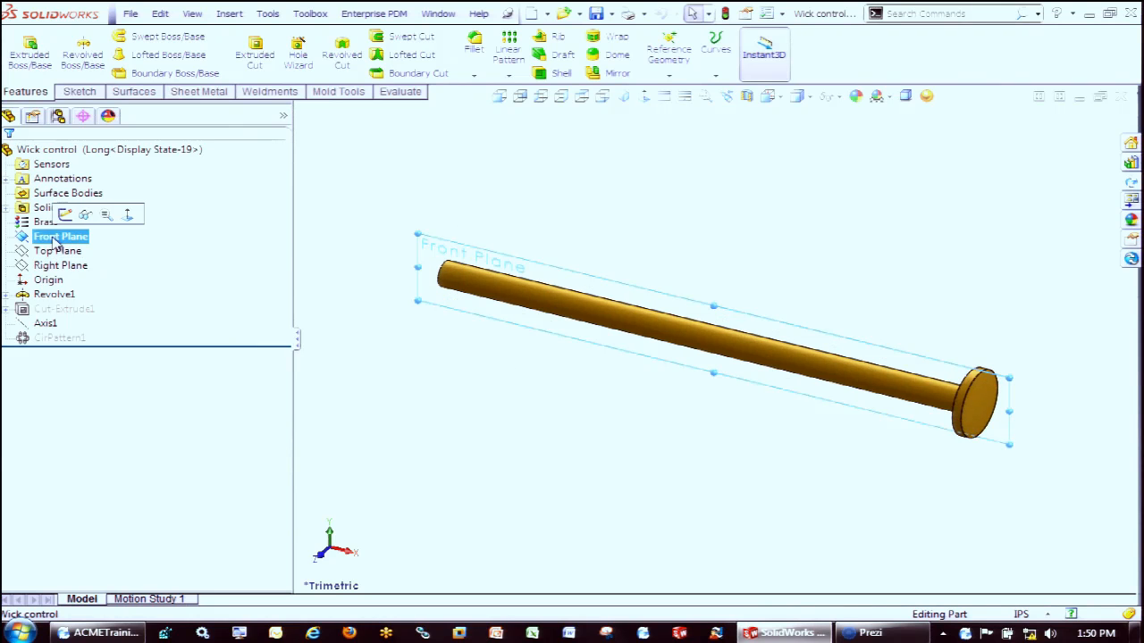
pyautogui.click(65, 215)
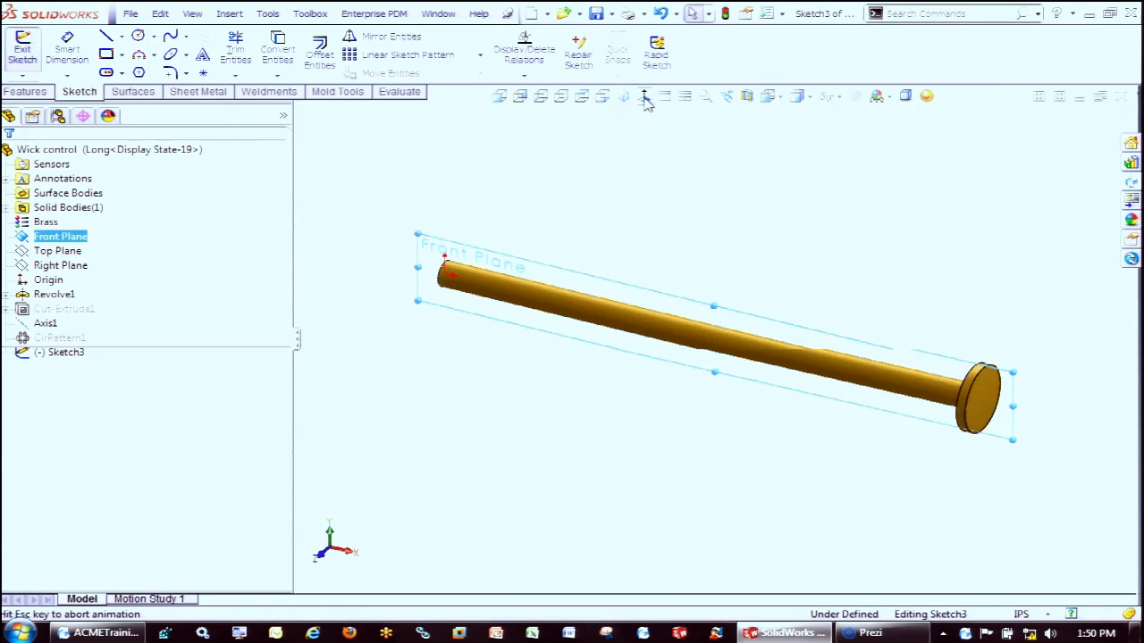
pyautogui.scroll(-1, 858, 345)
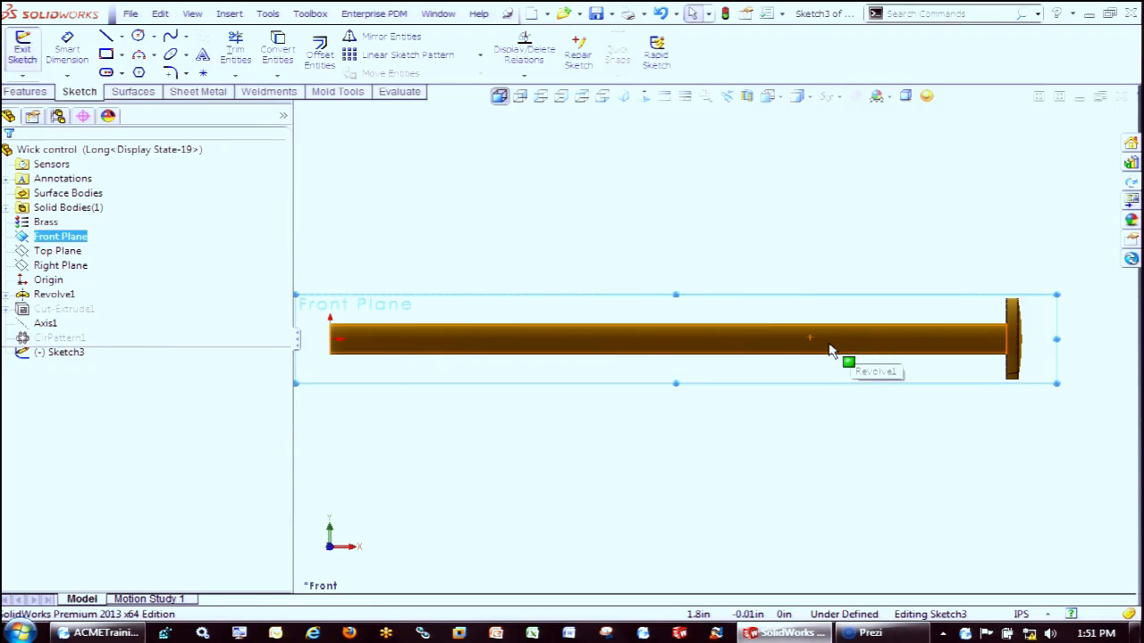
pyautogui.press('s')
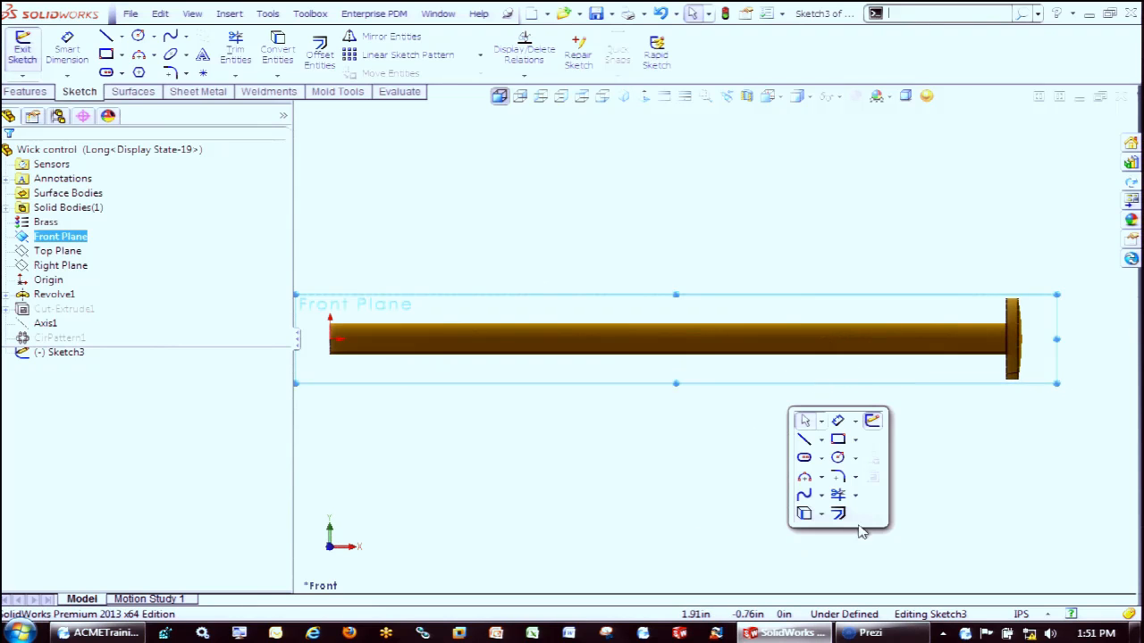
pyautogui.click(821, 439)
pyautogui.click(845, 472)
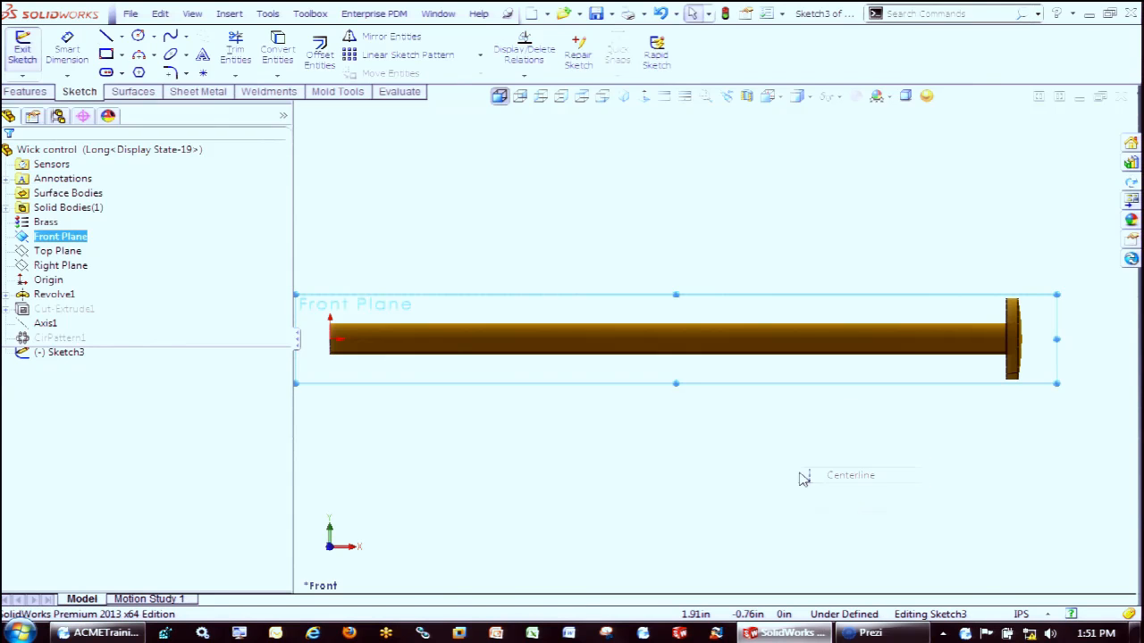
pyautogui.click(680, 339)
pyautogui.click(1019, 340)
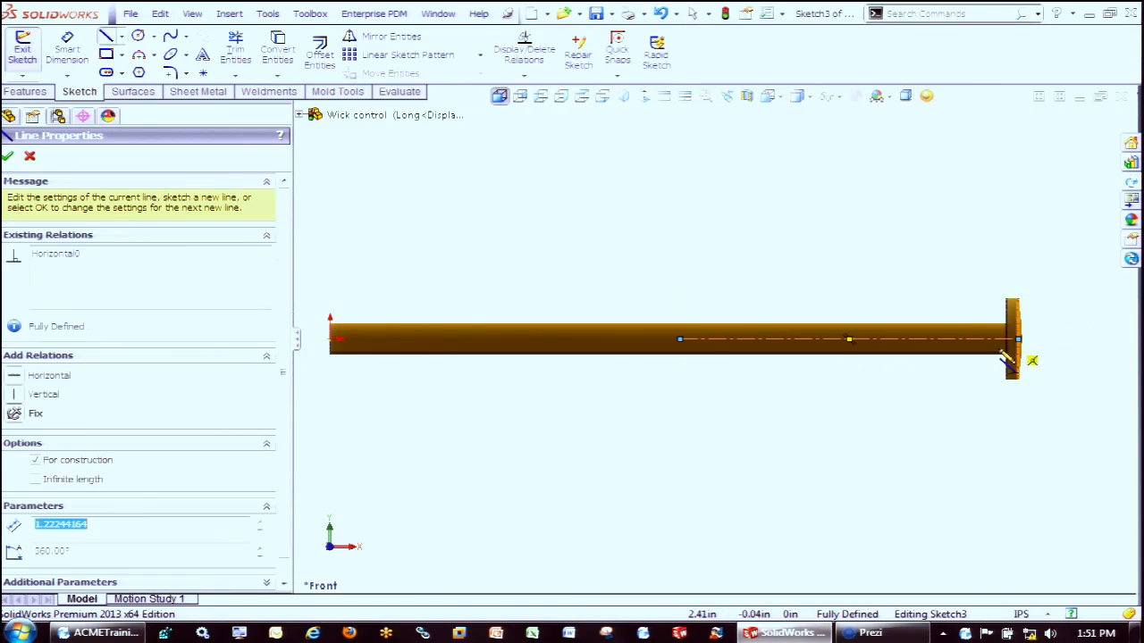
# Sketch three small circles centred on the centerline, the middle one about 0.05 in and the one nearest the head about 0.04 in in radius
pyautogui.press('s')
pyautogui.click(856, 486)
pyautogui.click(711, 340)
pyautogui.click(722, 340)
pyautogui.click(782, 340)
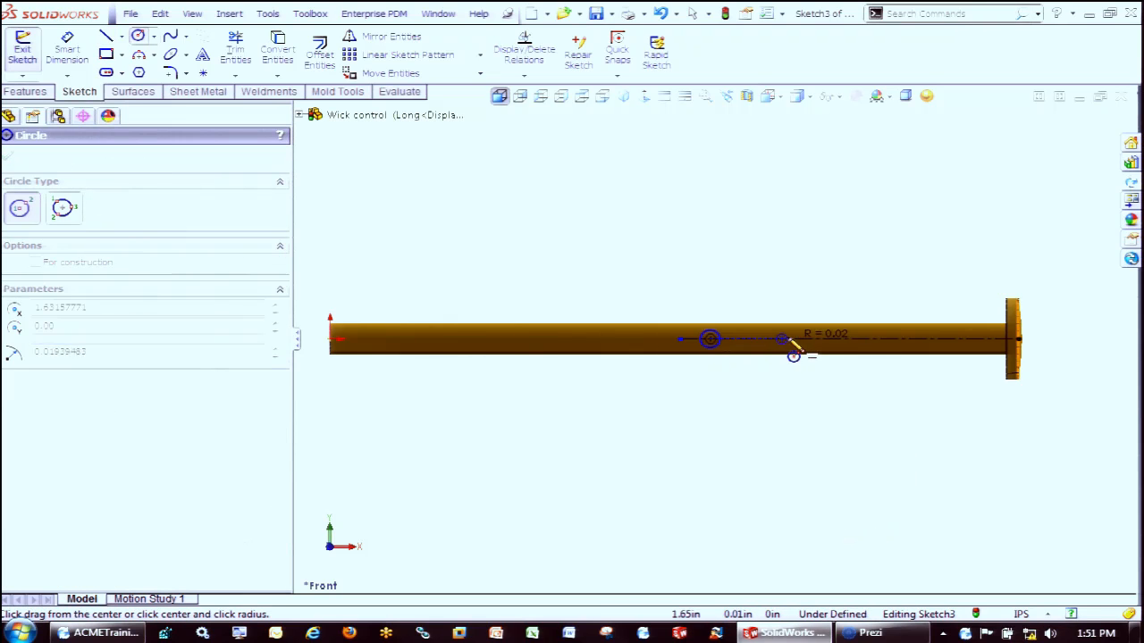
pyautogui.click(793, 345)
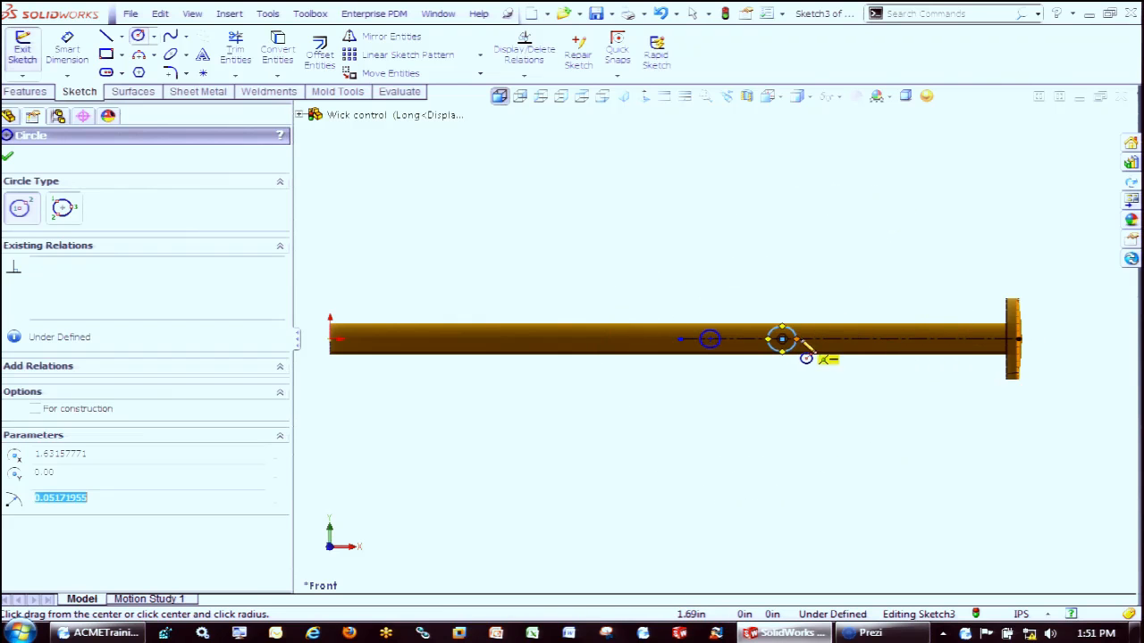
pyautogui.click(963, 339)
pyautogui.click(972, 347)
# Cut-extrude the three circles Through All in both directions and save the Wick control part
pyautogui.press('s')
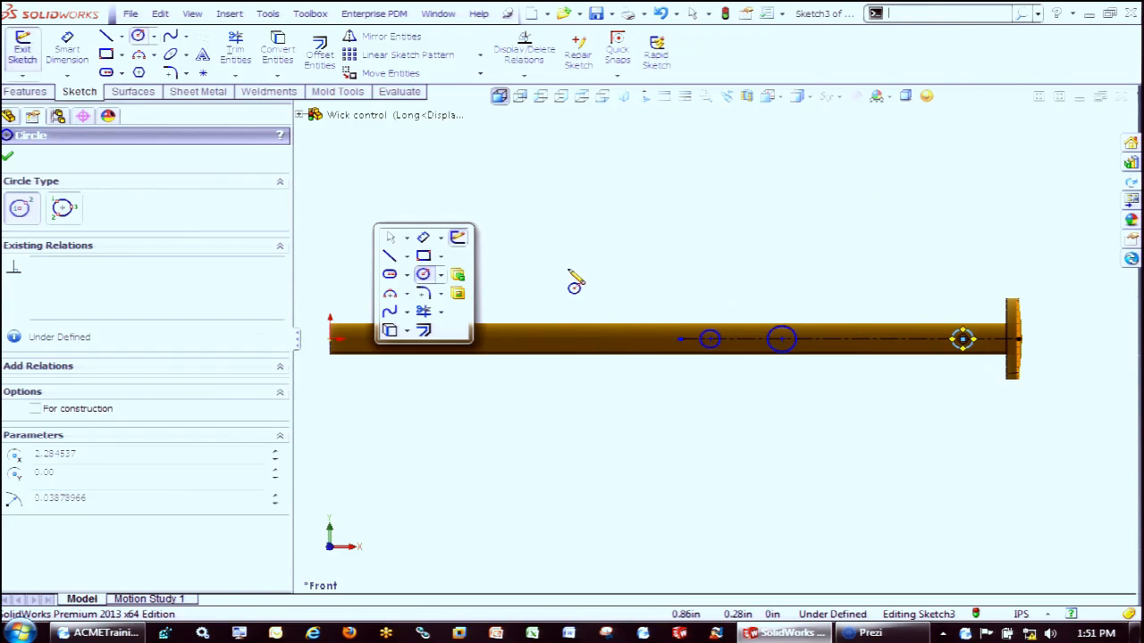
pyautogui.click(459, 296)
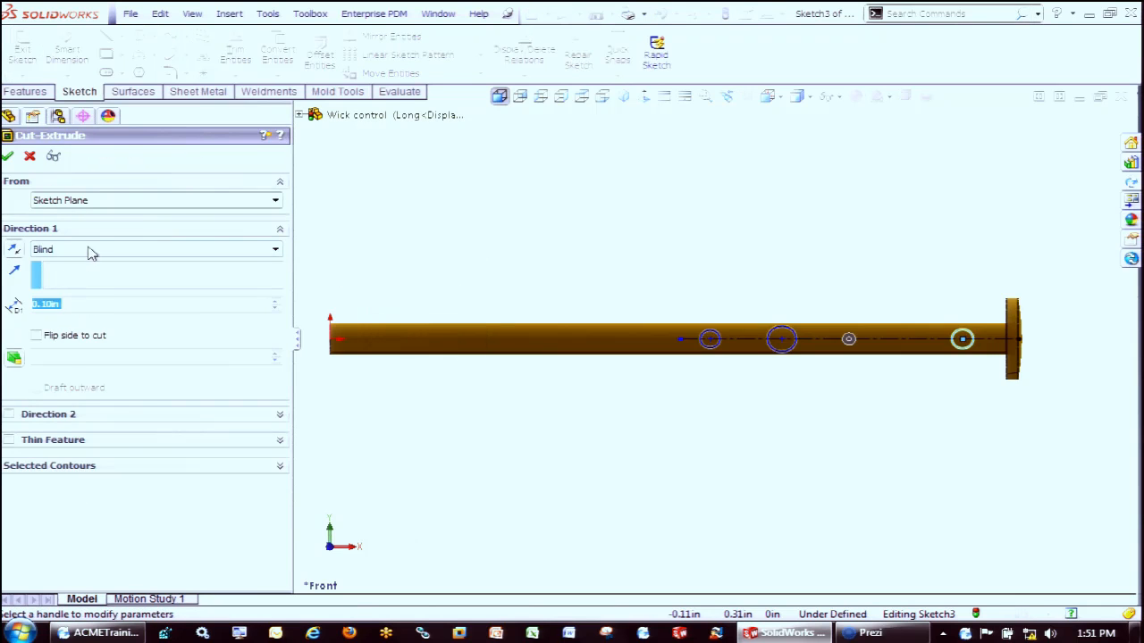
pyautogui.click(90, 250)
pyautogui.click(76, 275)
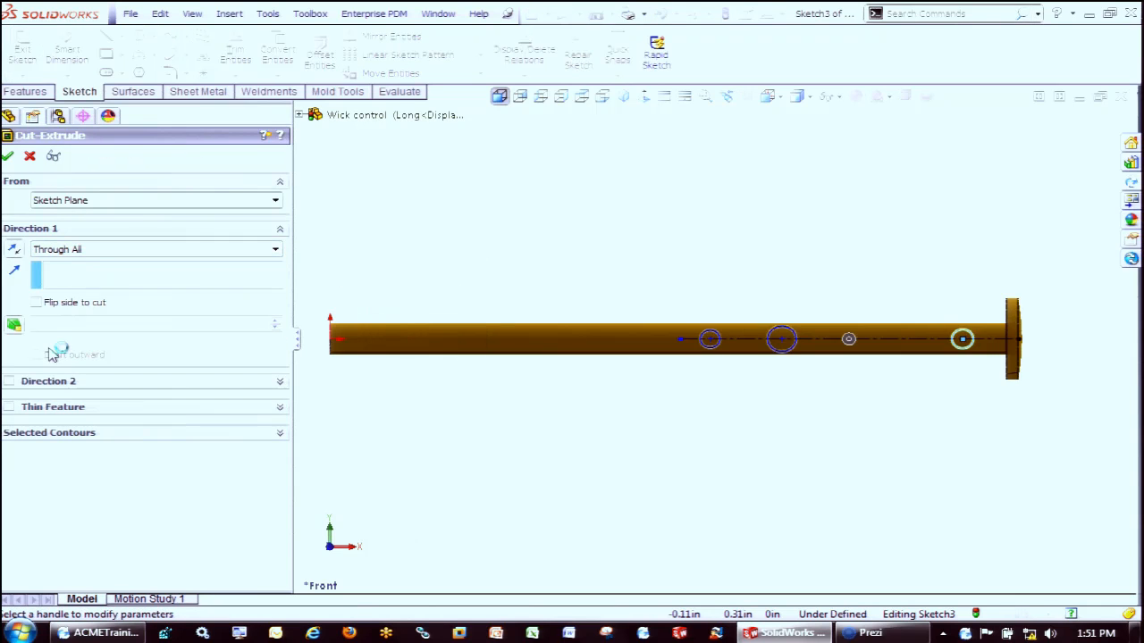
pyautogui.click(10, 383)
pyautogui.click(7, 155)
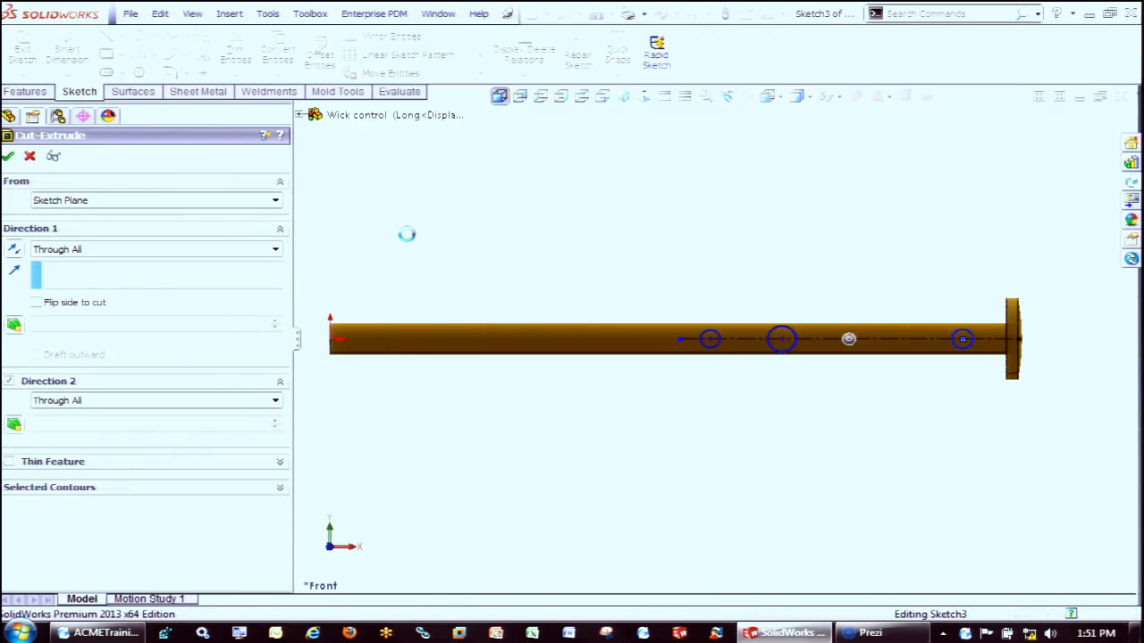
pyautogui.moveTo(423, 251); pyautogui.dragTo(487, 188, button='right')
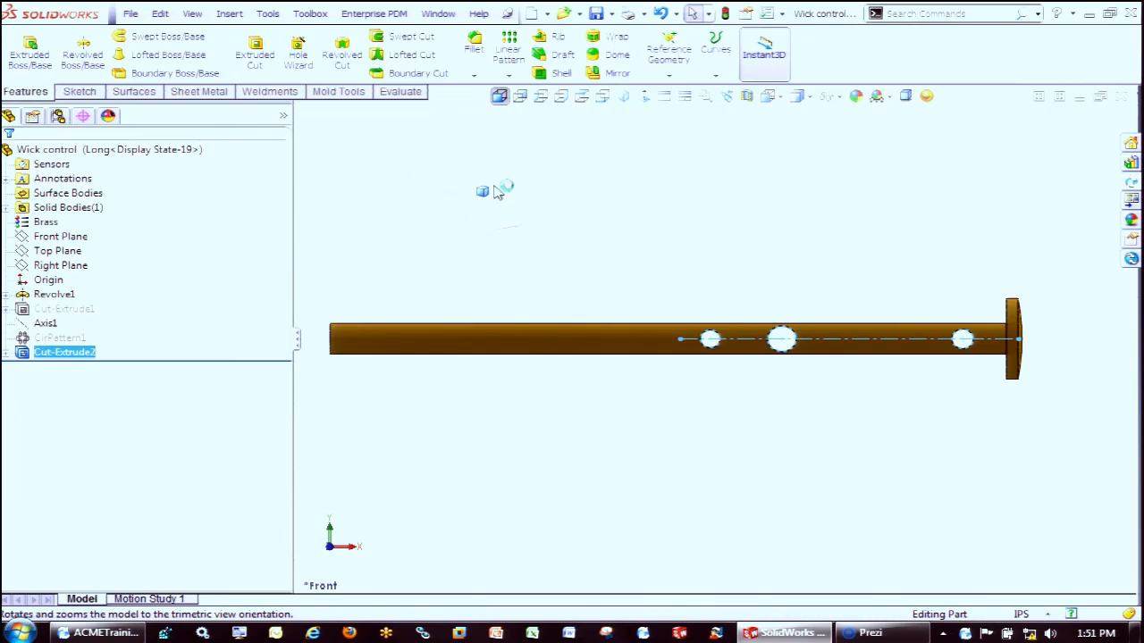
pyautogui.click(597, 14)
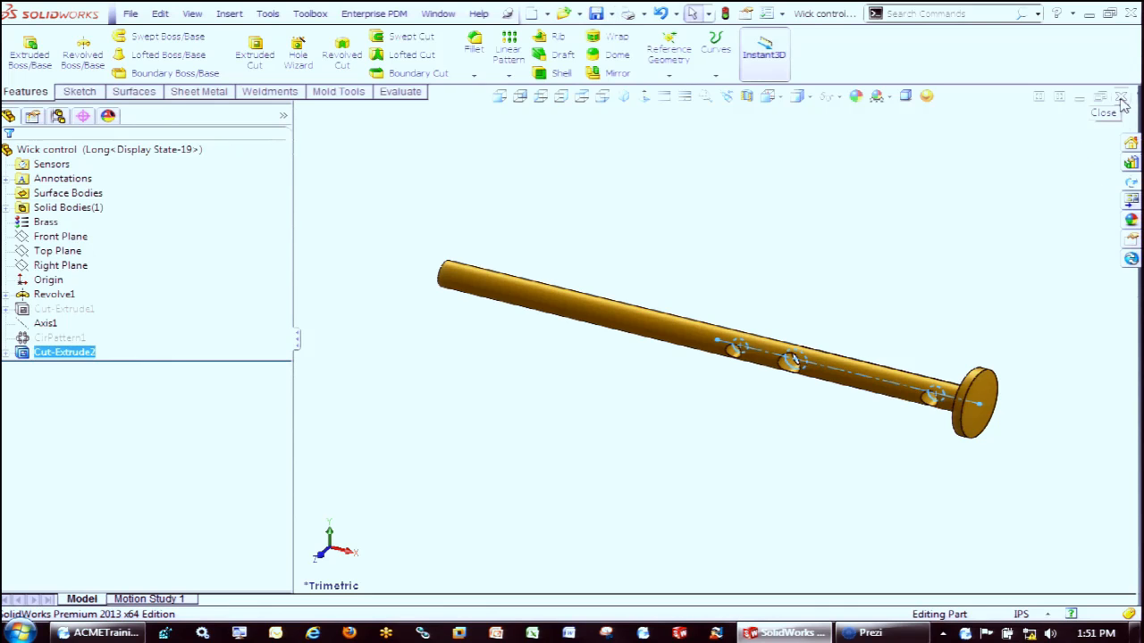
# Check the active Wick control part into the vault's oil lamp project as revision D, continuing without a number or description
pyautogui.click(1130, 199)
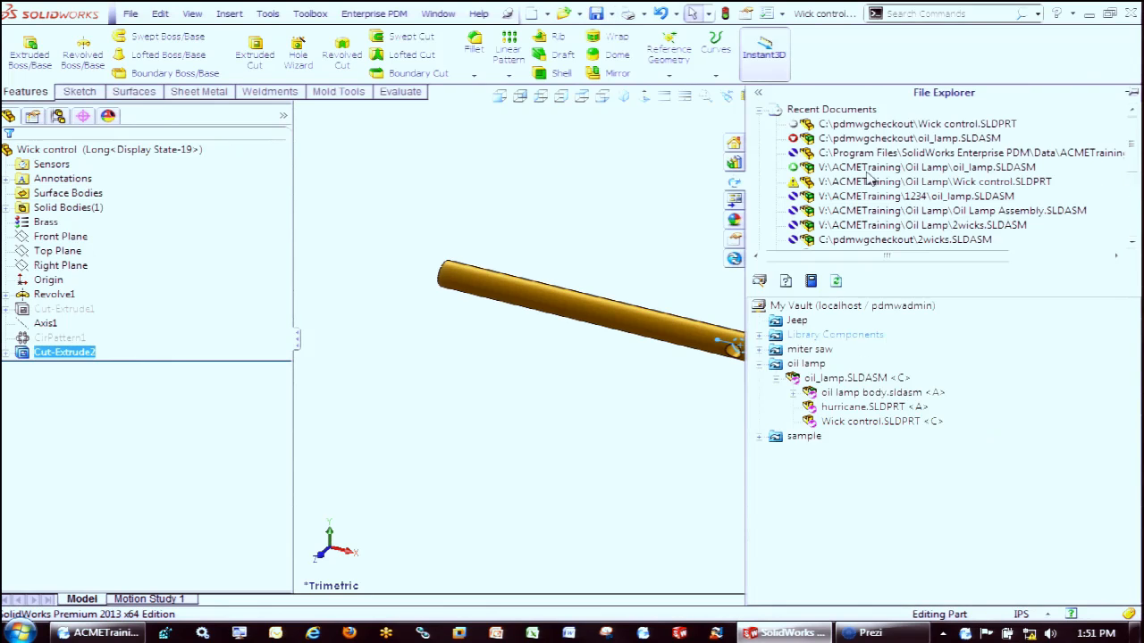
pyautogui.rightClick(869, 490)
pyautogui.click(957, 362)
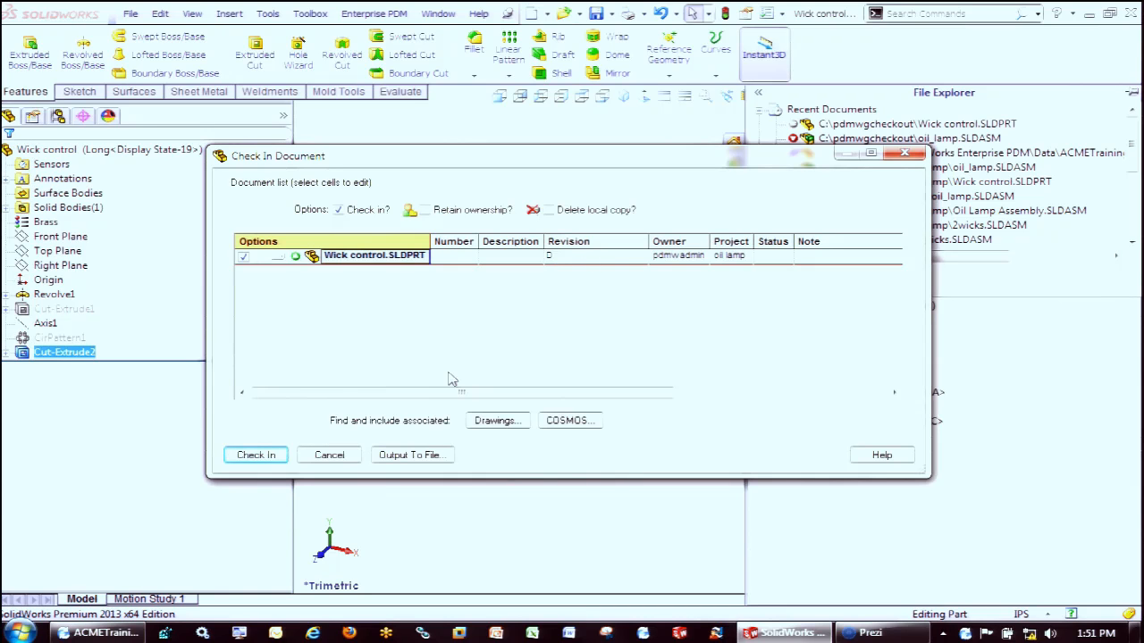
pyautogui.click(271, 456)
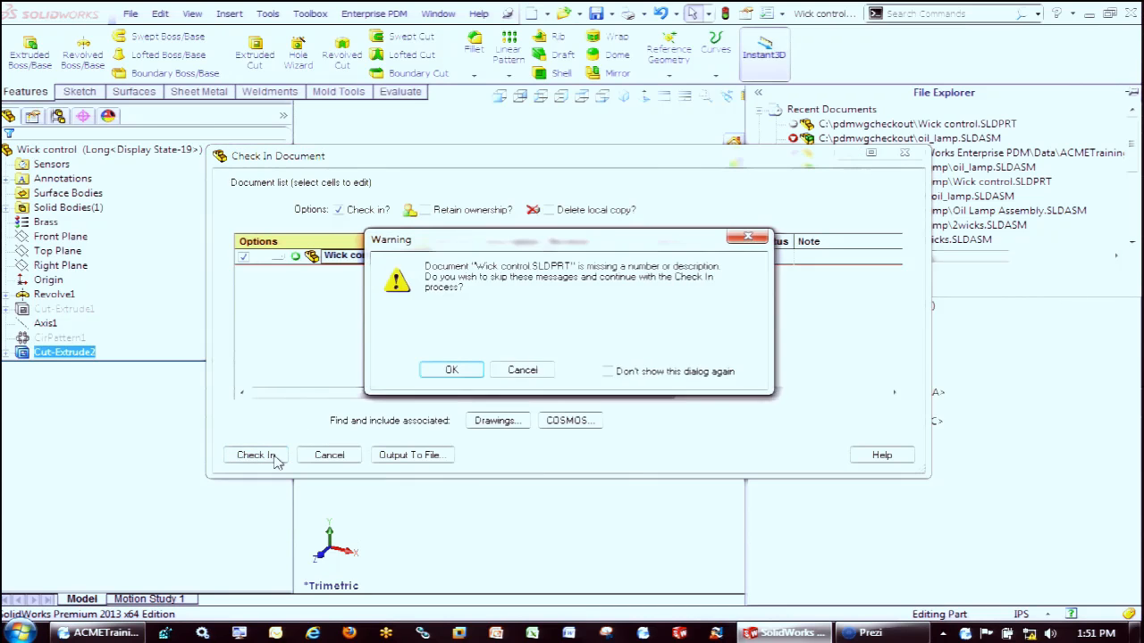
pyautogui.click(453, 372)
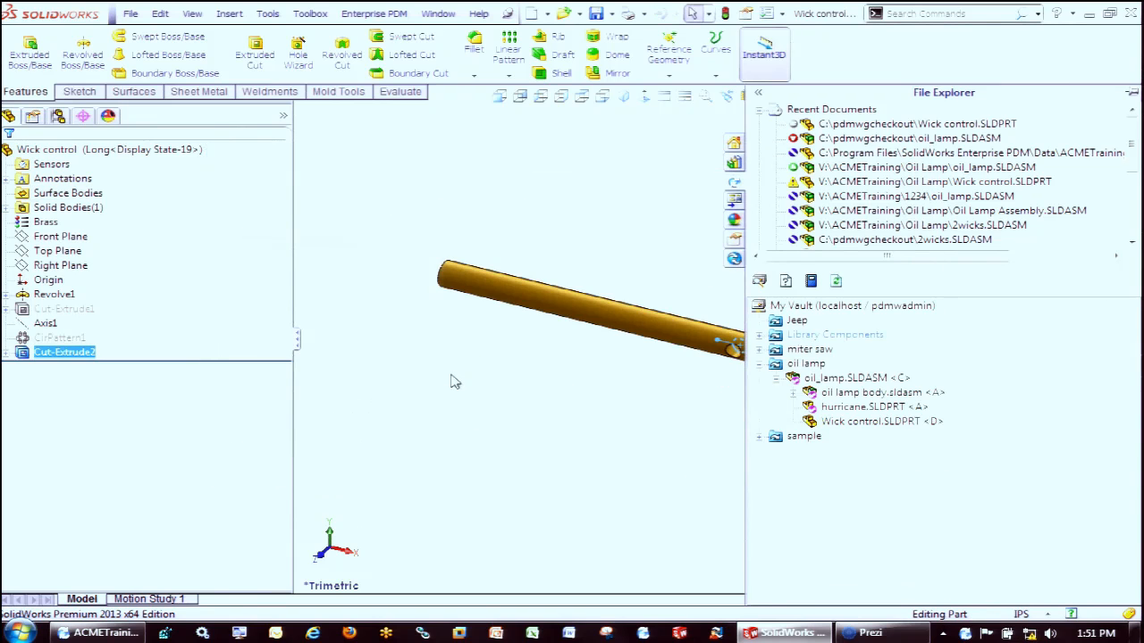
# Take ownership of the Wick control part, revision D, in the vault's oil lamp project
pyautogui.rightClick(840, 421)
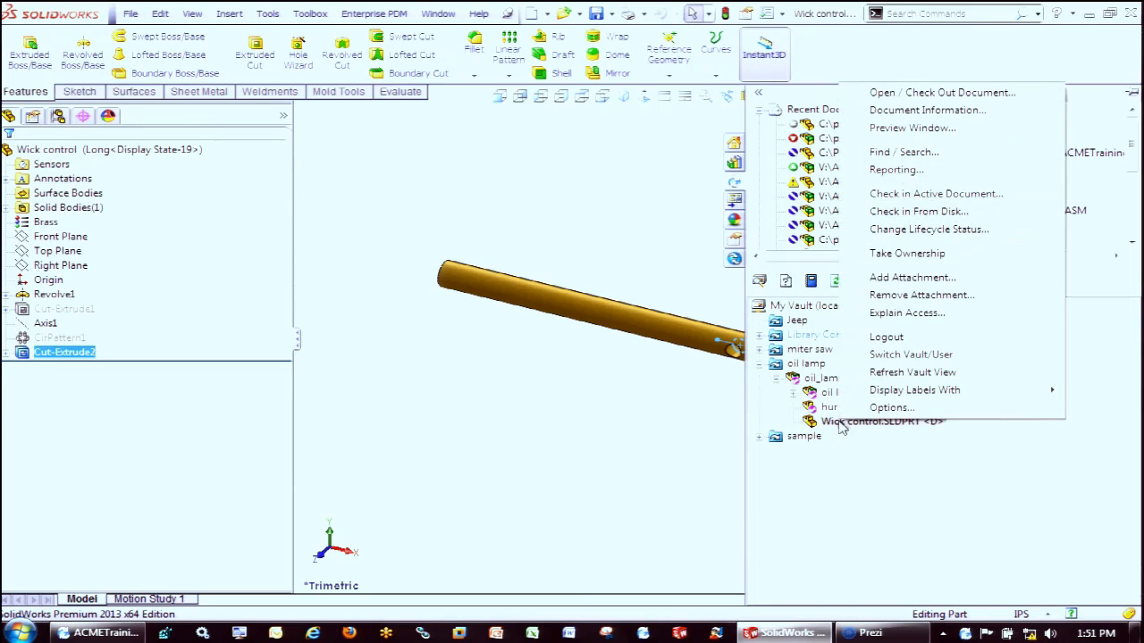
pyautogui.click(918, 257)
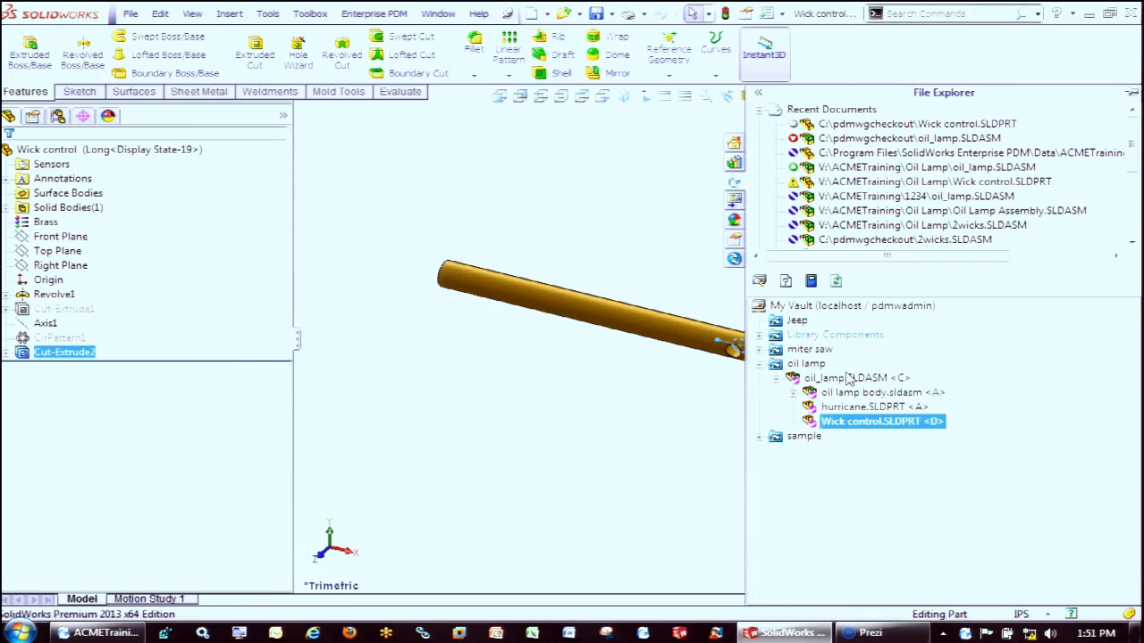
pyautogui.rightClick(849, 424)
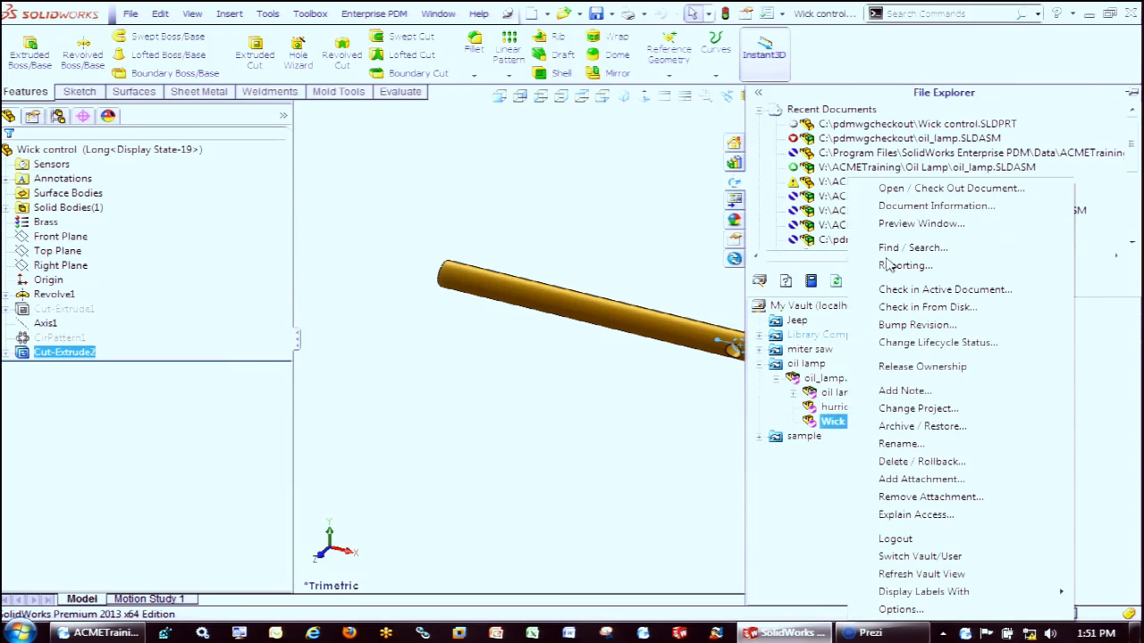
pyautogui.click(612, 413)
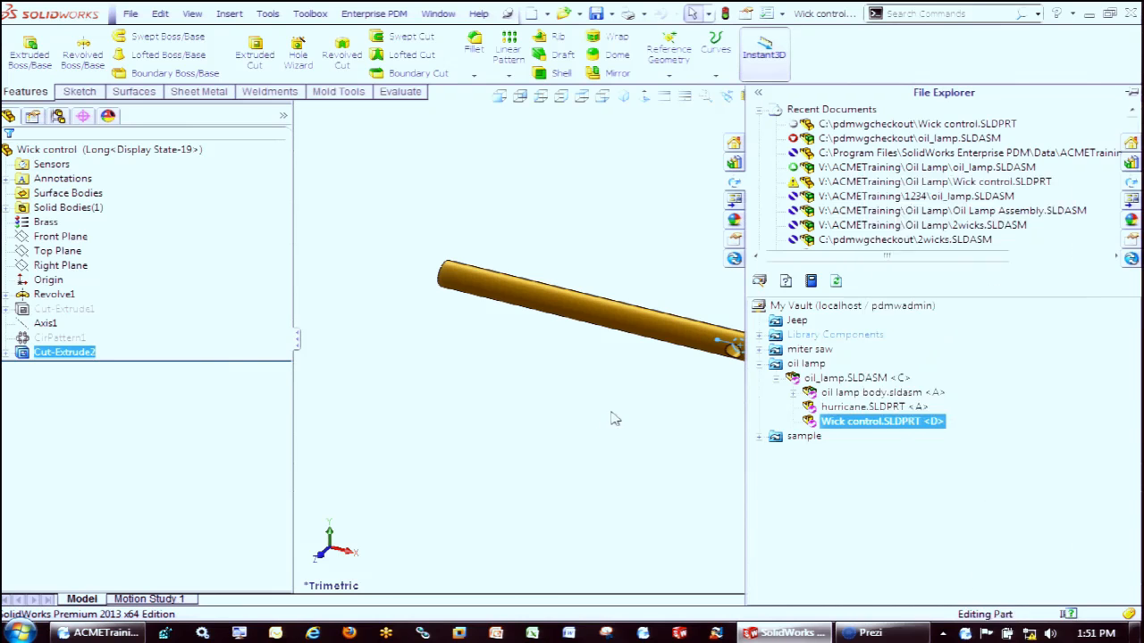
# Create a new assembly from the Wick control part using the assem template and place two instances side by side
pyautogui.click(578, 16)
pyautogui.click(546, 14)
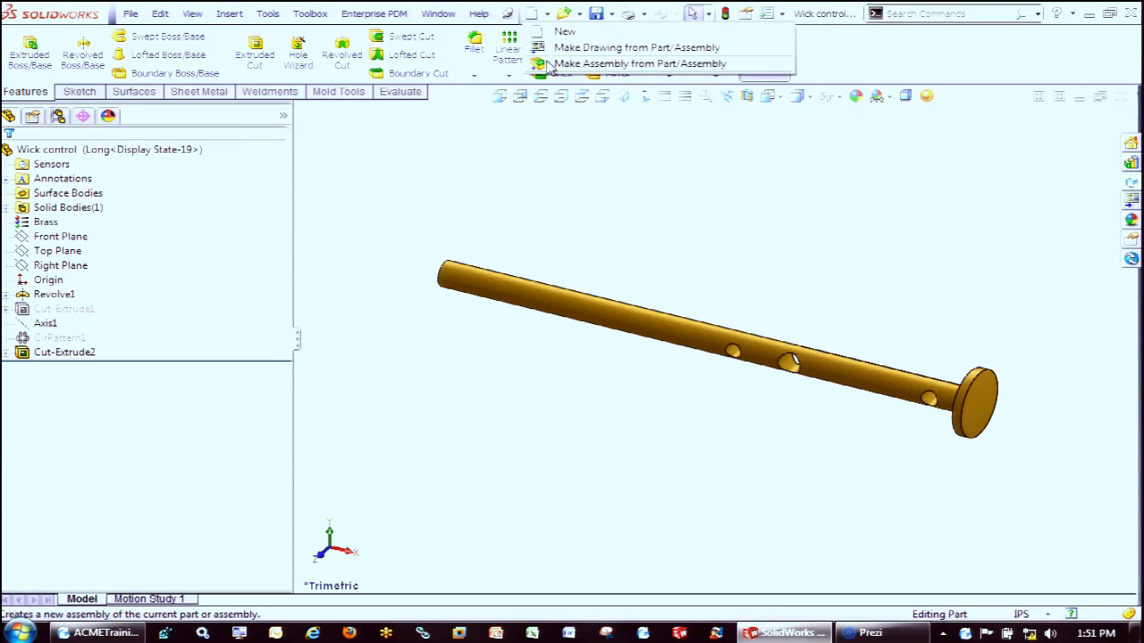
pyautogui.click(638, 63)
pyautogui.doubleClick(328, 284)
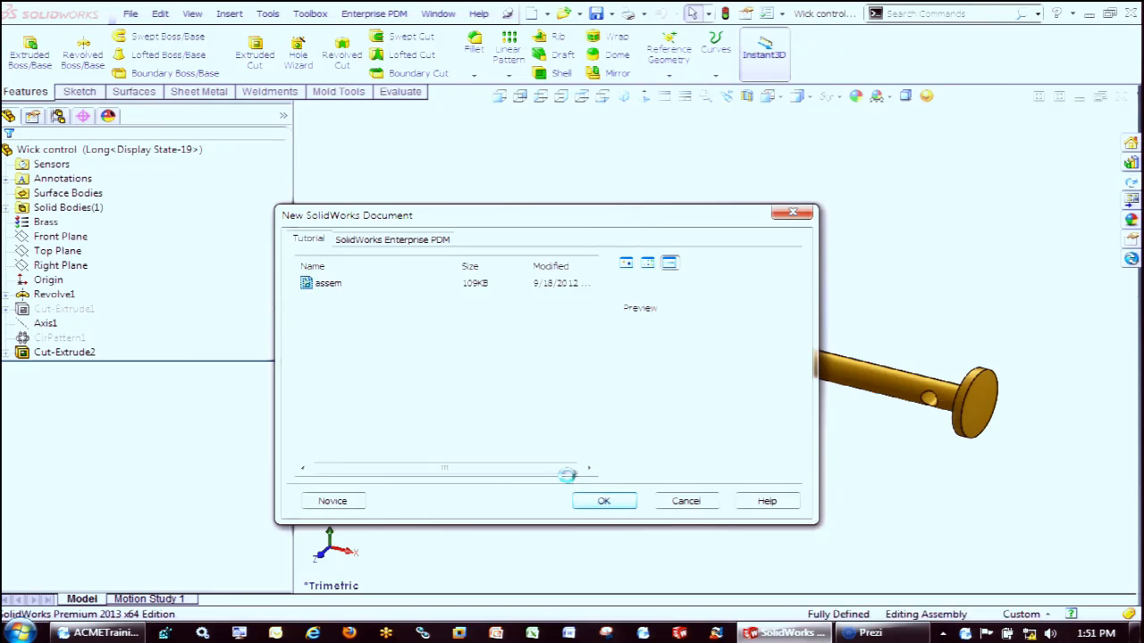
pyautogui.click(586, 295)
pyautogui.click(520, 359)
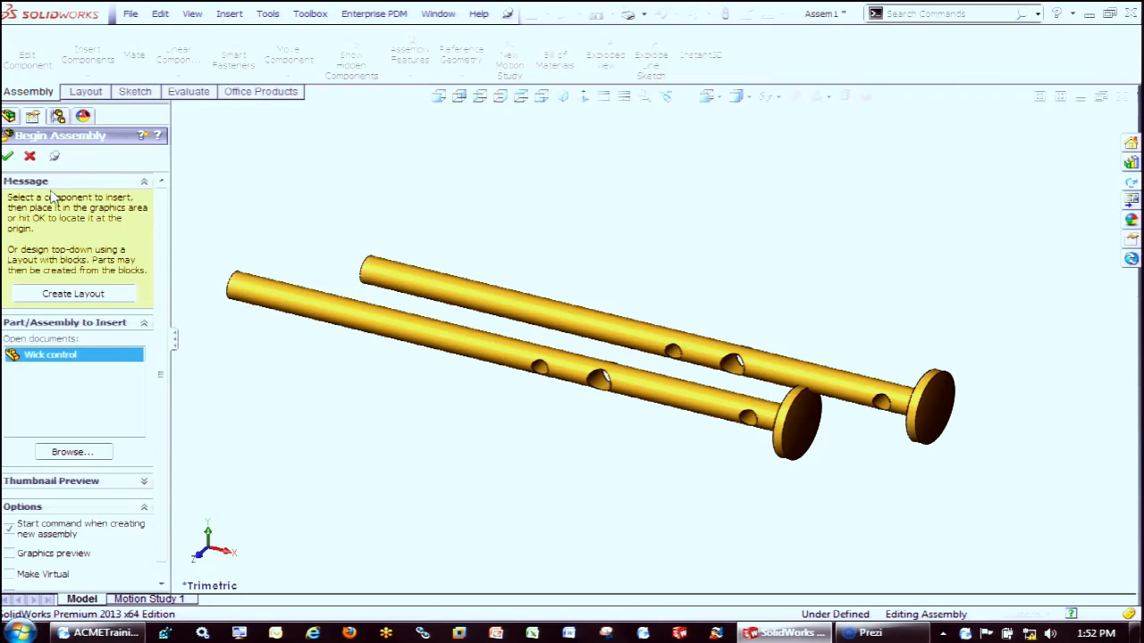
pyautogui.click(7, 156)
pyautogui.click(43, 207)
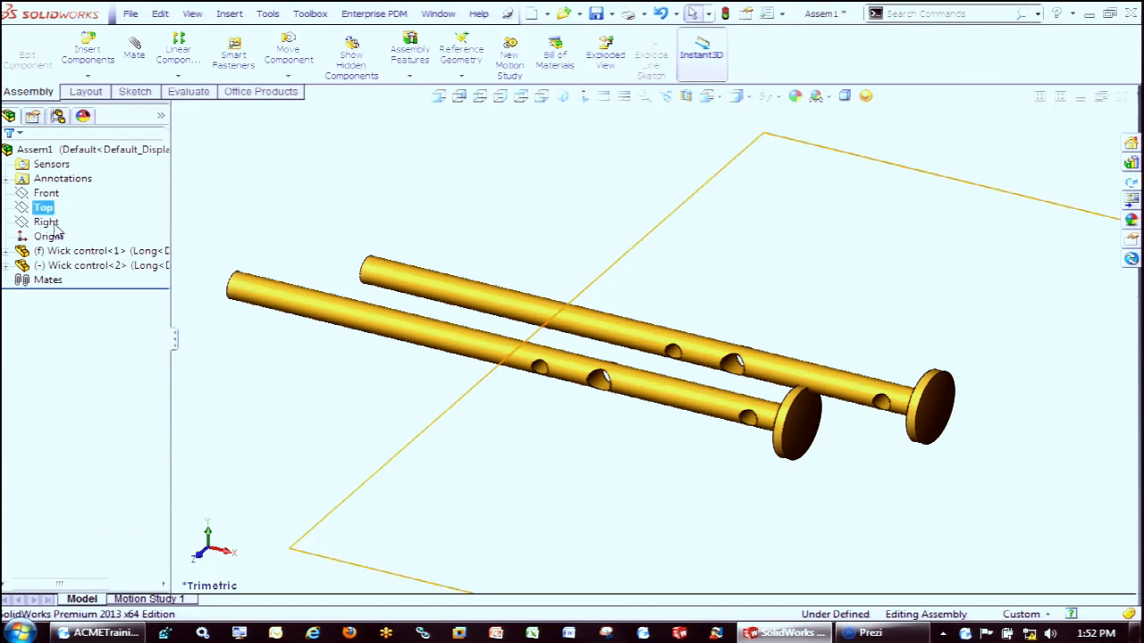
# Save the new assembly as 2wicks in the pdmwgcheckout folder
pyautogui.click(591, 16)
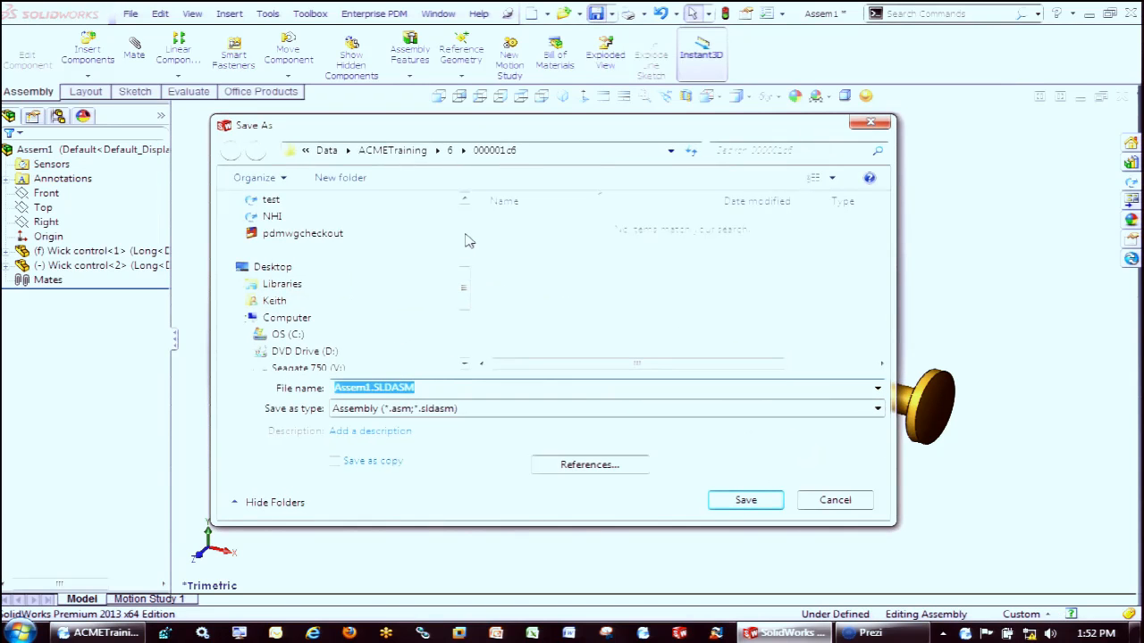
pyautogui.write('2wicks')
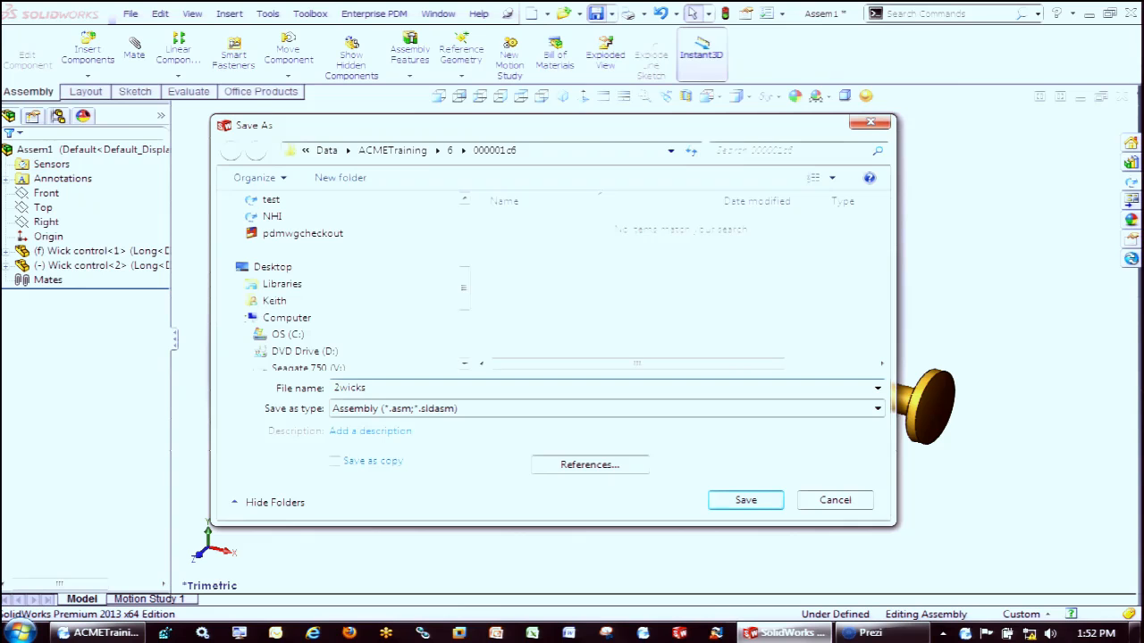
pyautogui.click(288, 234)
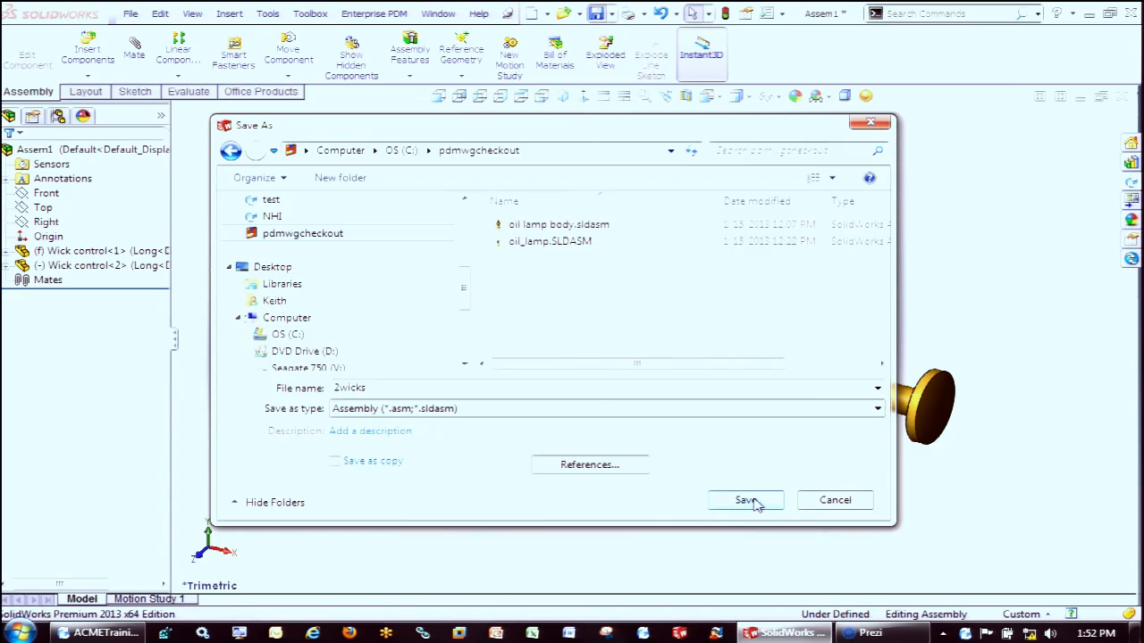
pyautogui.click(747, 501)
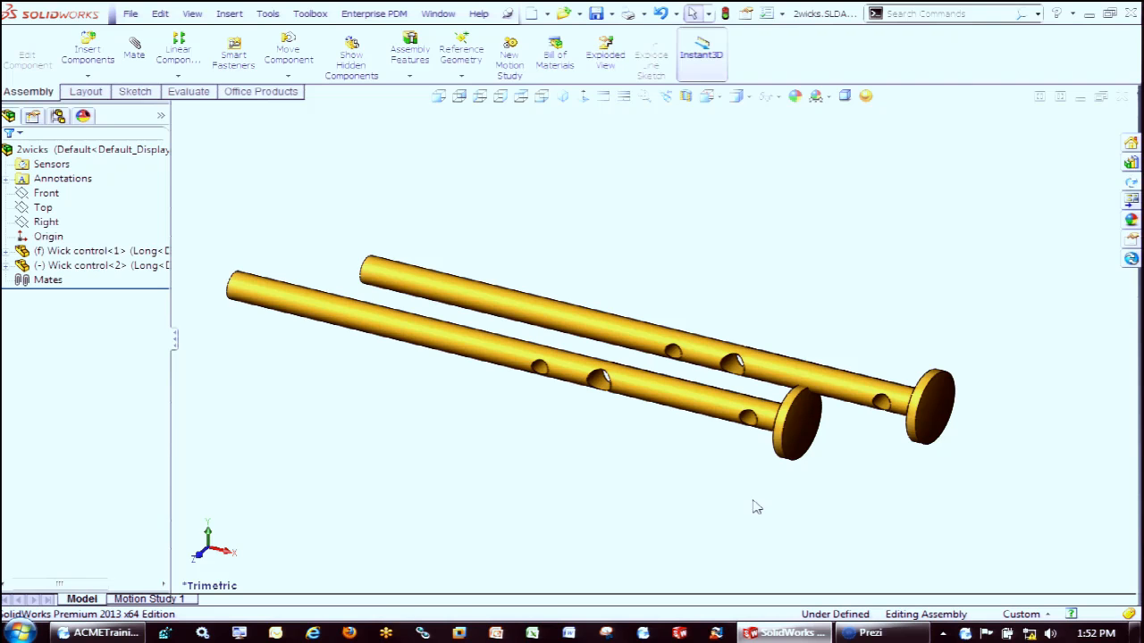
# Review the Workgroup PDM options for folders, references, vault and command defaults, including how references are retrieved on check-out
pyautogui.click(1131, 200)
pyautogui.rightClick(954, 493)
pyautogui.click(982, 483)
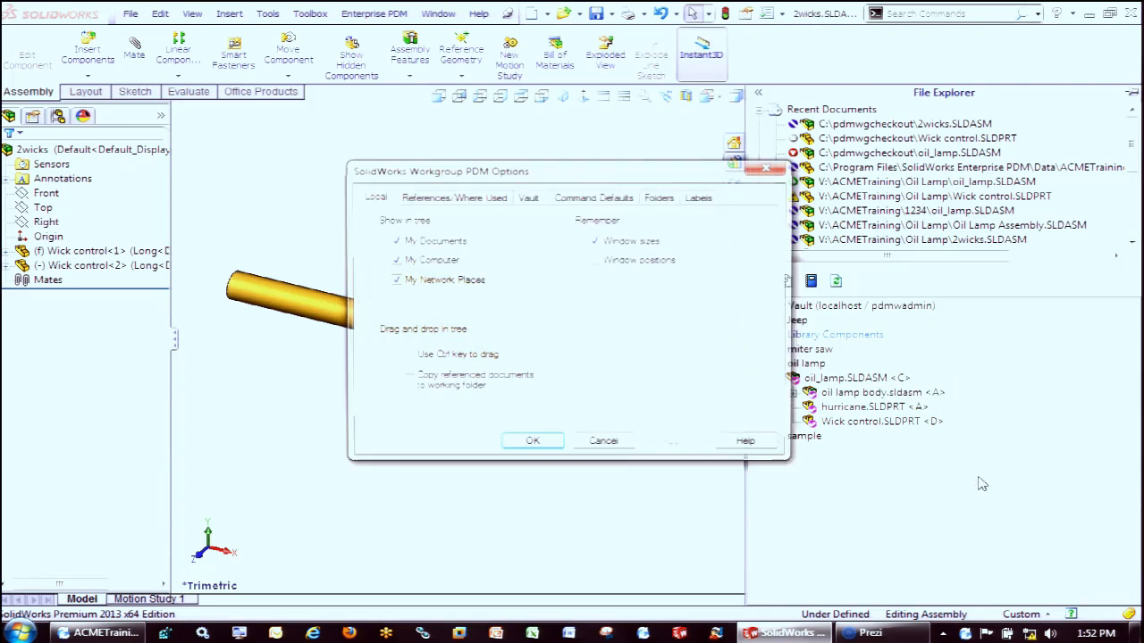
pyautogui.click(655, 198)
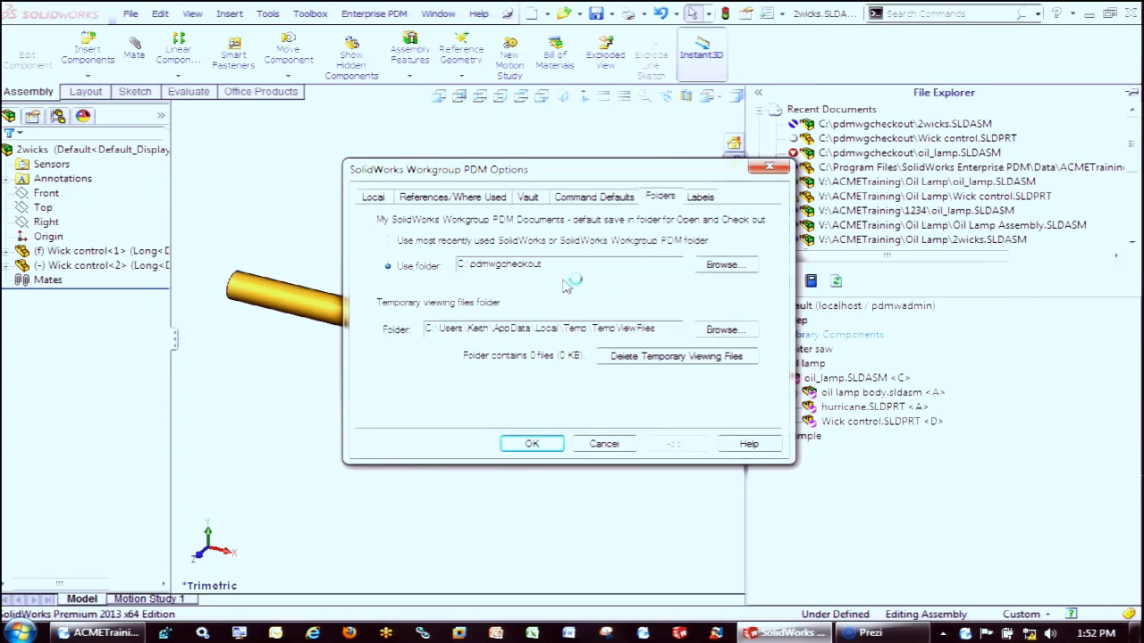
pyautogui.click(488, 203)
pyautogui.click(533, 204)
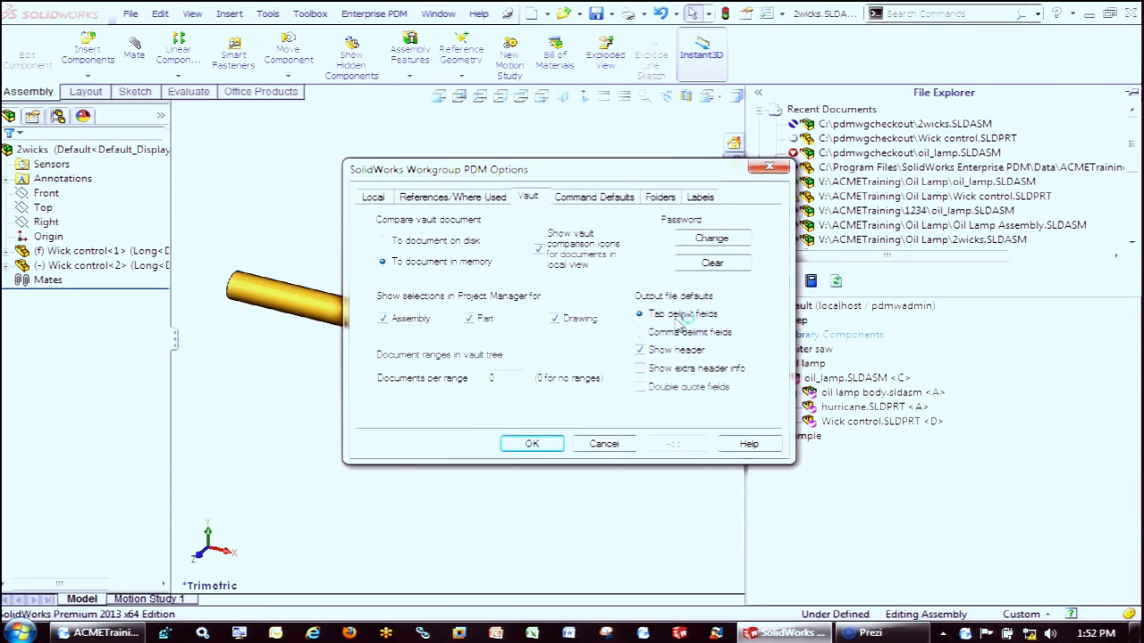
pyautogui.click(617, 198)
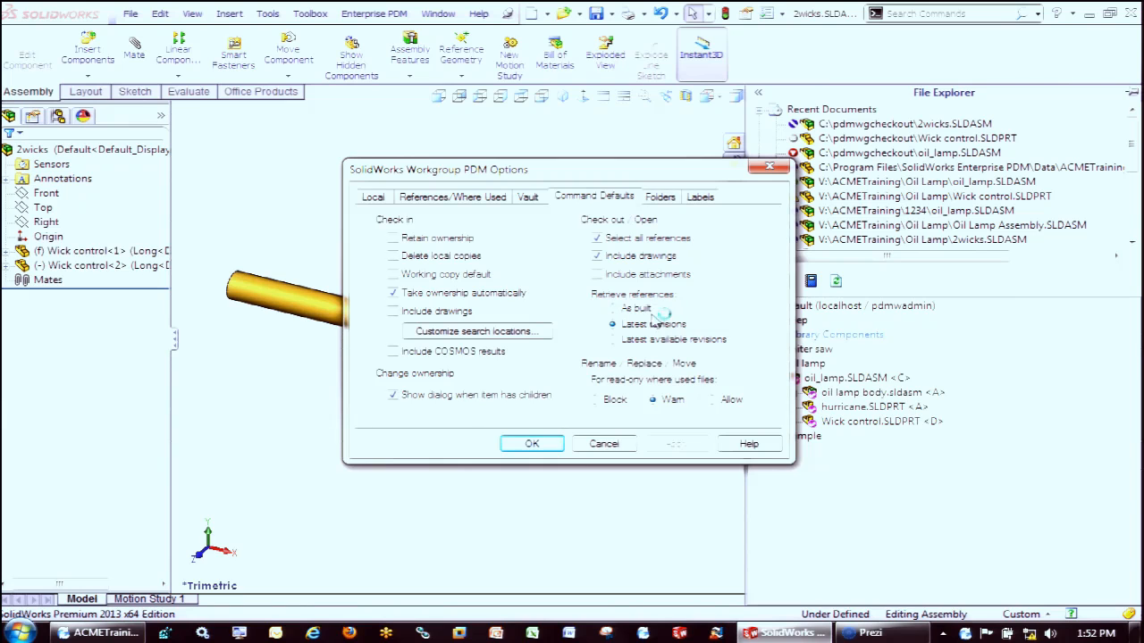
pyautogui.click(531, 443)
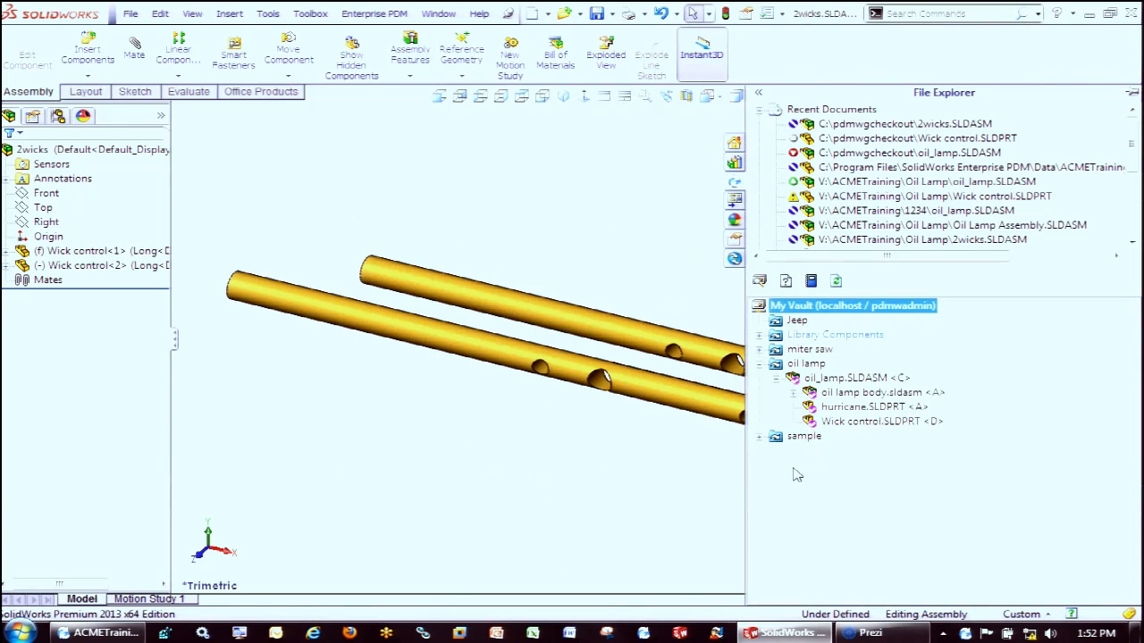
# Check the active 2wicks assembly into the vault's oil lamp project as revision A, approving the project for the new document
pyautogui.rightClick(937, 474)
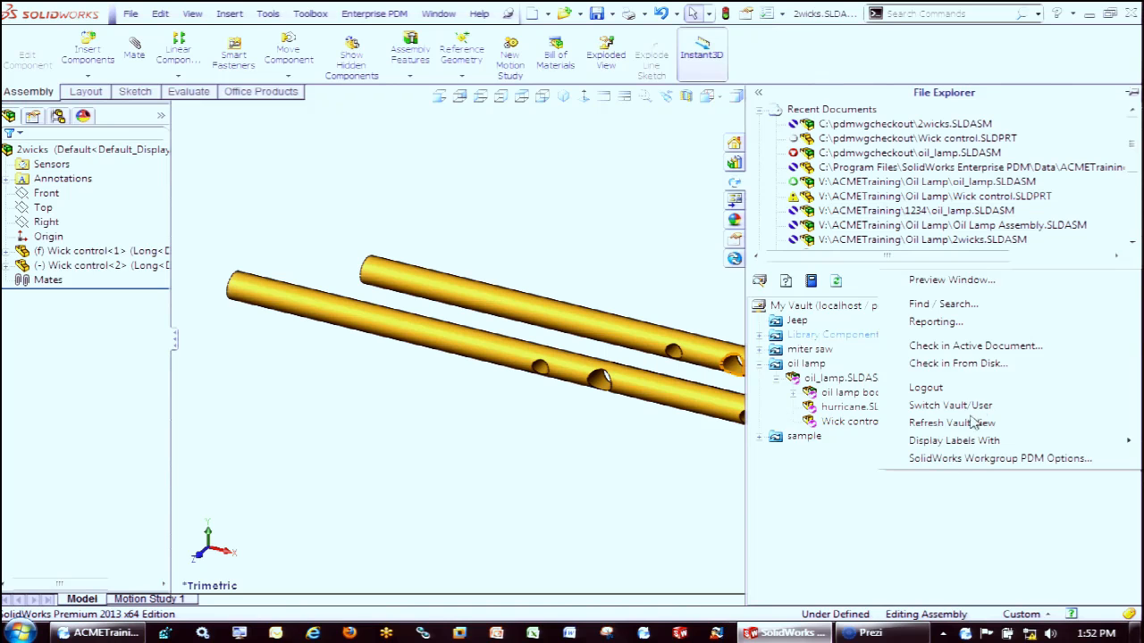
pyautogui.click(974, 347)
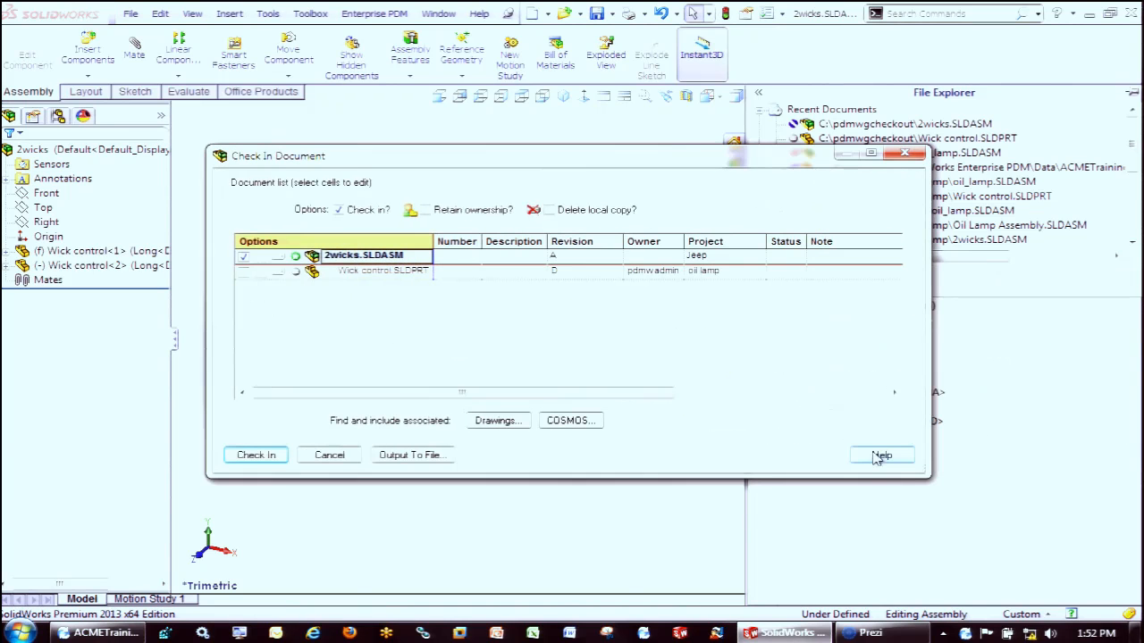
pyautogui.click(726, 257)
pyautogui.click(757, 257)
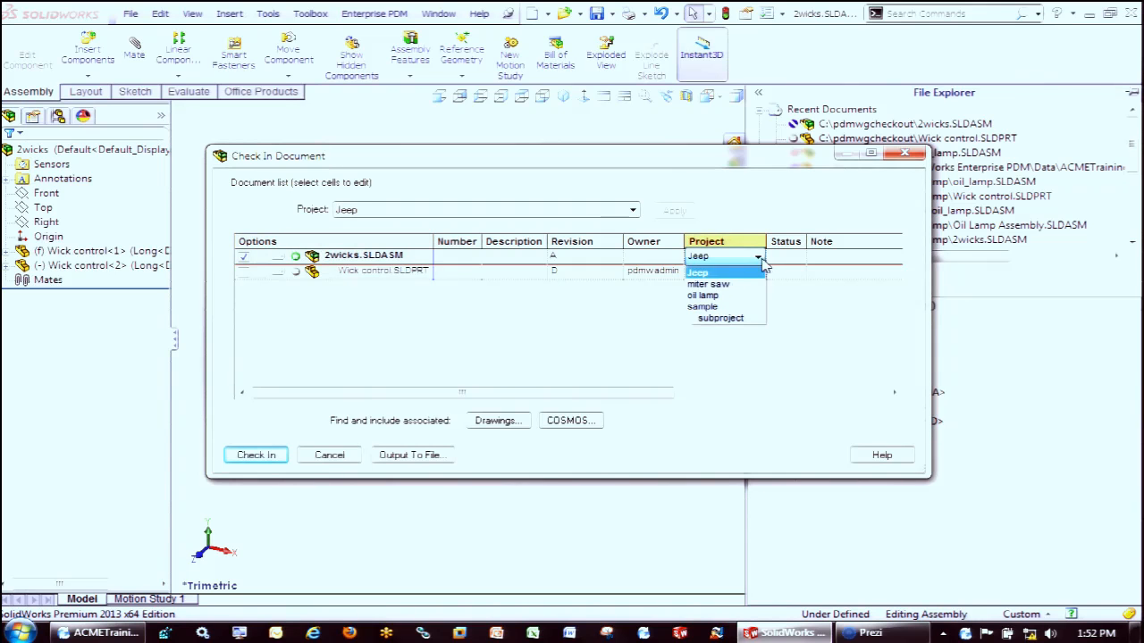
pyautogui.click(740, 298)
pyautogui.click(252, 457)
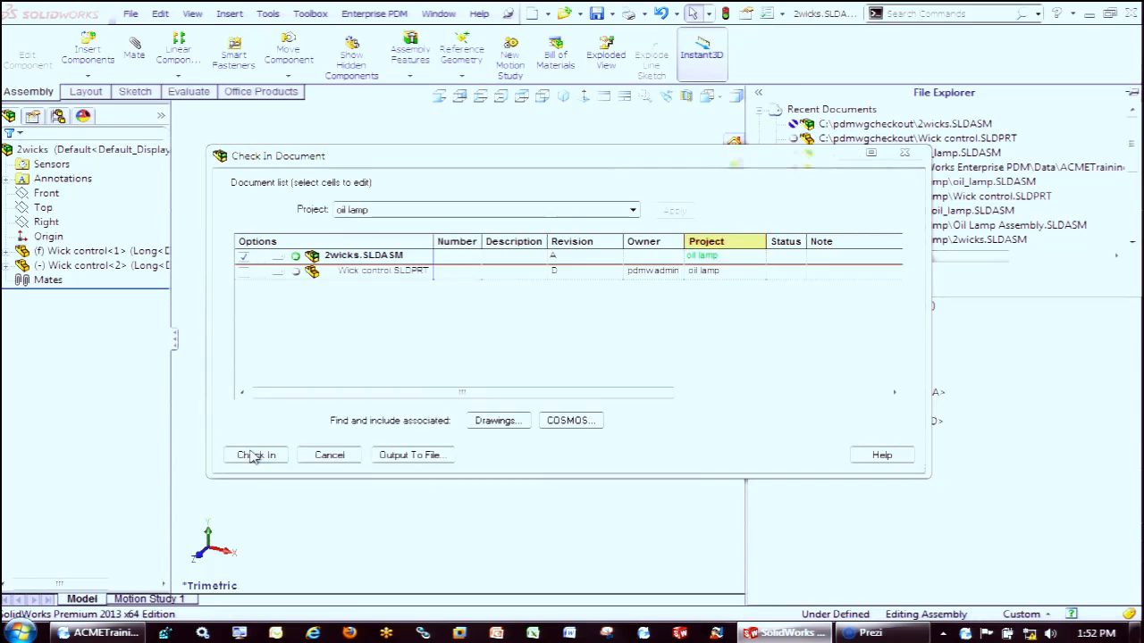
pyautogui.click(453, 370)
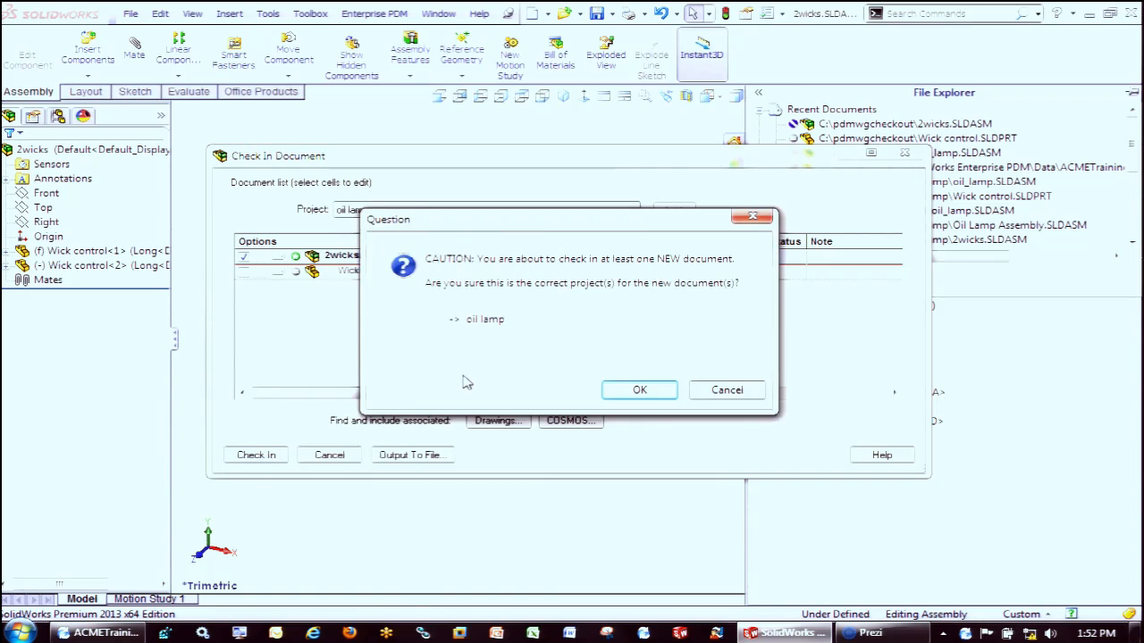
pyautogui.click(651, 390)
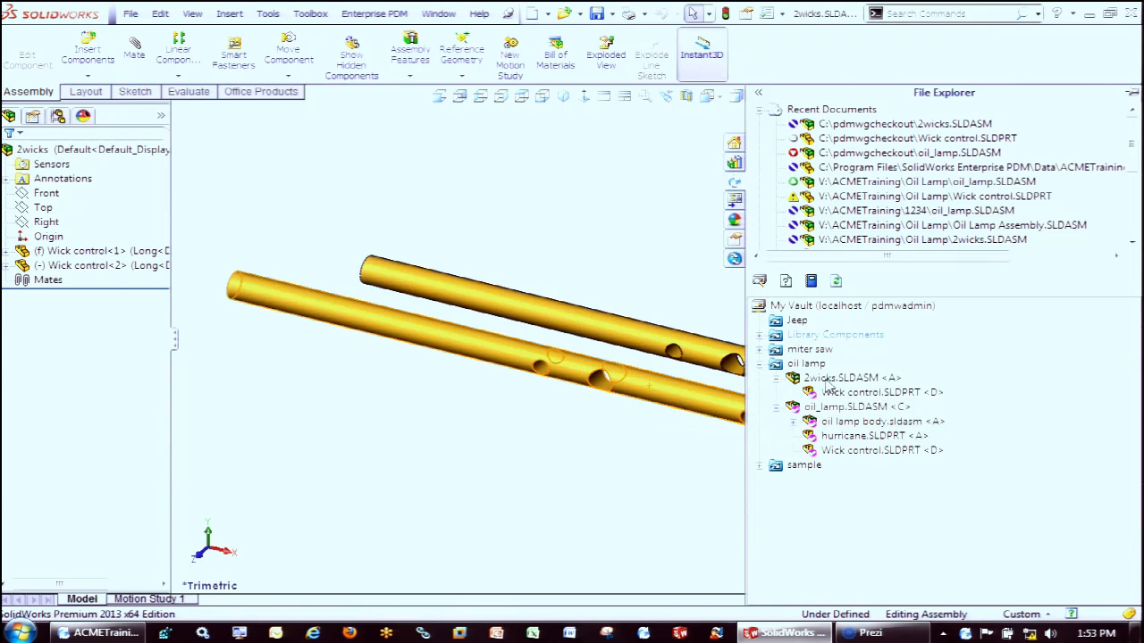
# Take ownership of the 2wicks assembly in the vault, for the selected item only without its children
pyautogui.rightClick(827, 382)
pyautogui.click(895, 420)
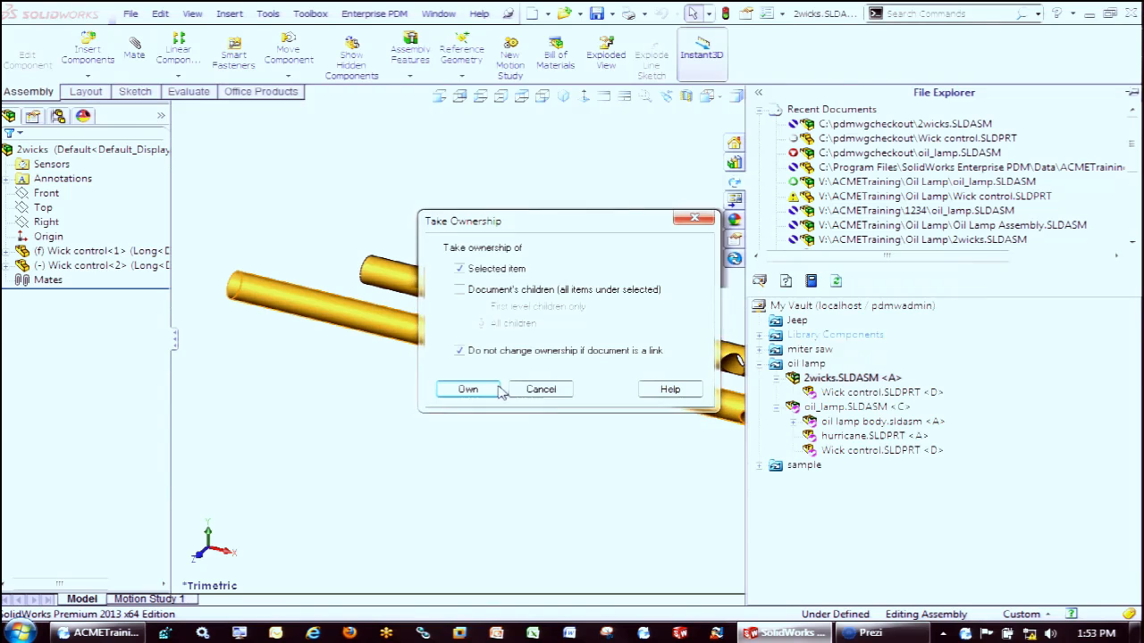
pyautogui.click(467, 387)
pyautogui.click(681, 177)
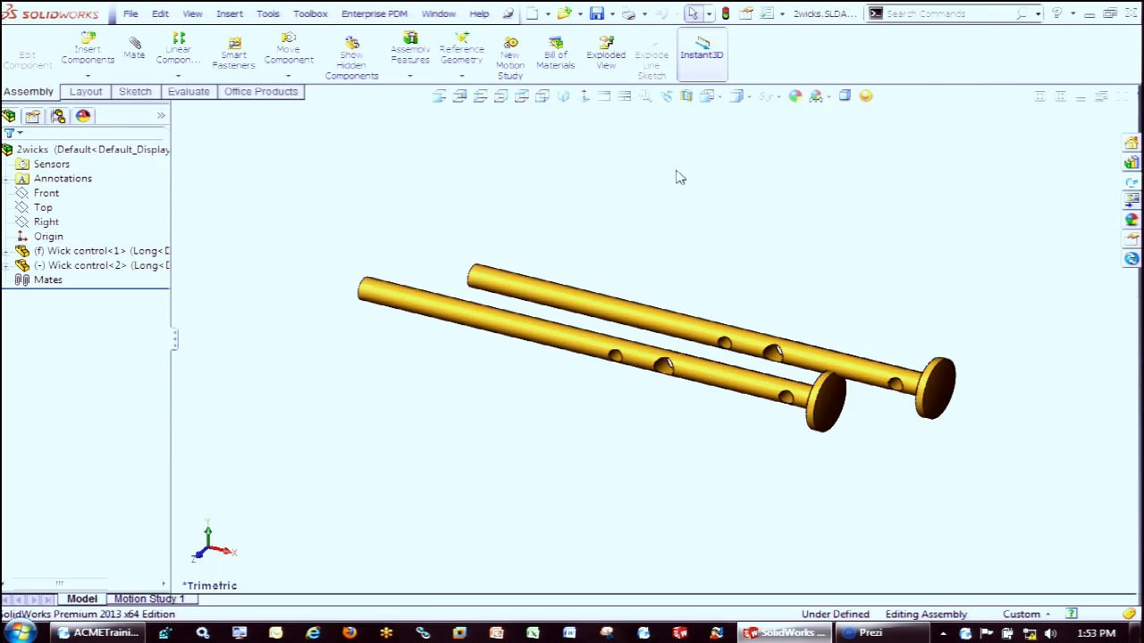
# Check out and open oil_lamp.SLDASM with as-built references, choosing to overwrite all local copies, continue despite the write error and rebuild
pyautogui.click(1131, 187)
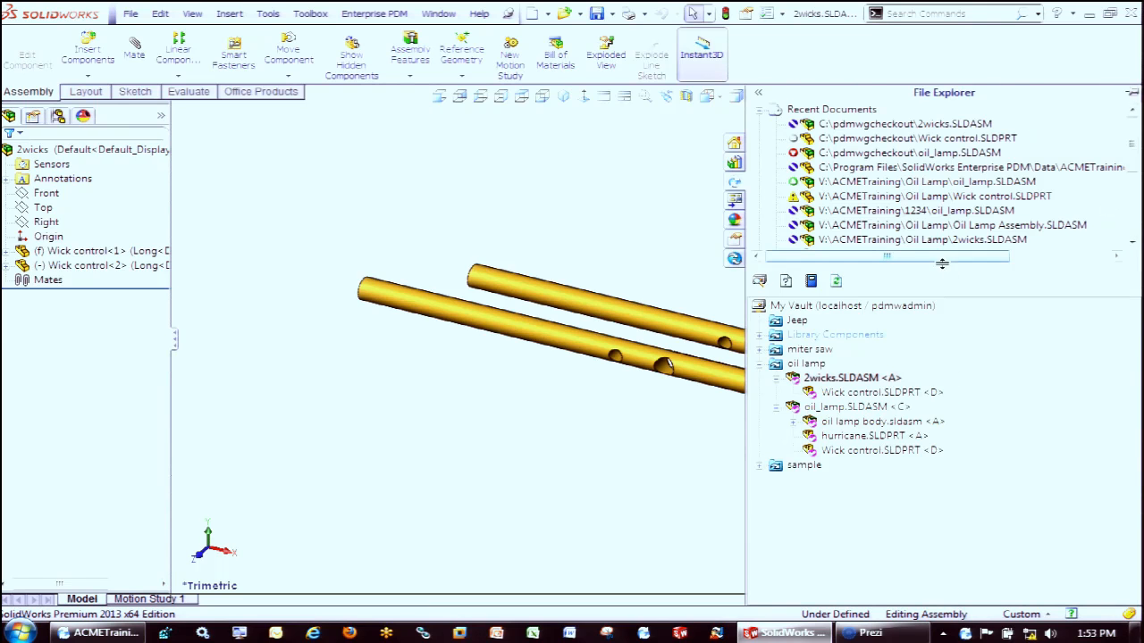
pyautogui.rightClick(858, 408)
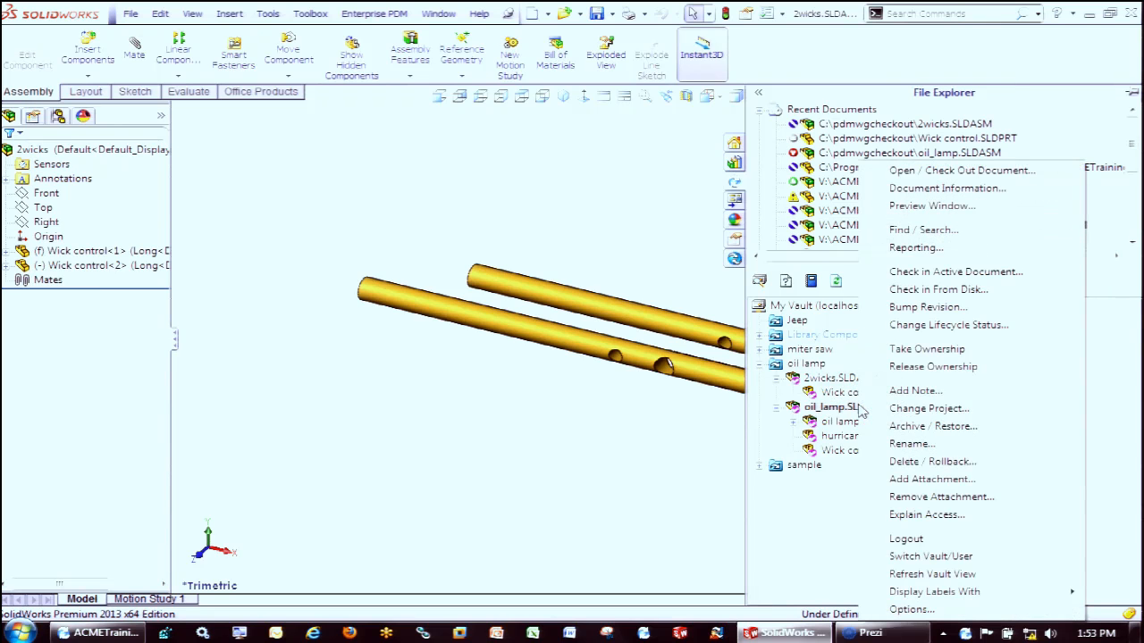
pyautogui.click(946, 172)
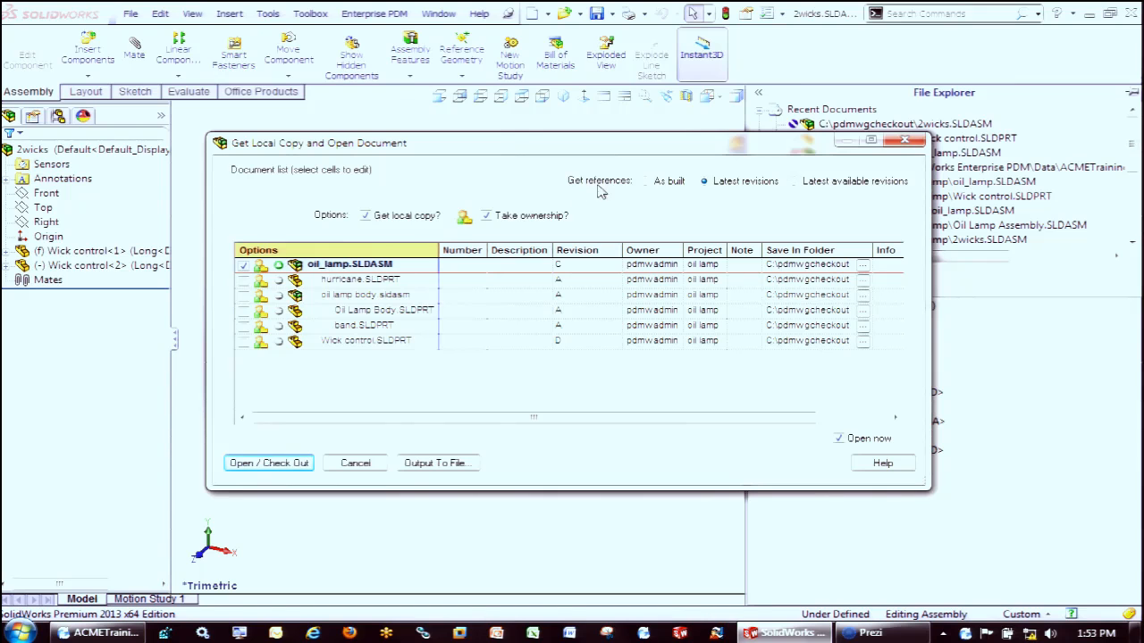
pyautogui.click(646, 182)
pyautogui.click(265, 463)
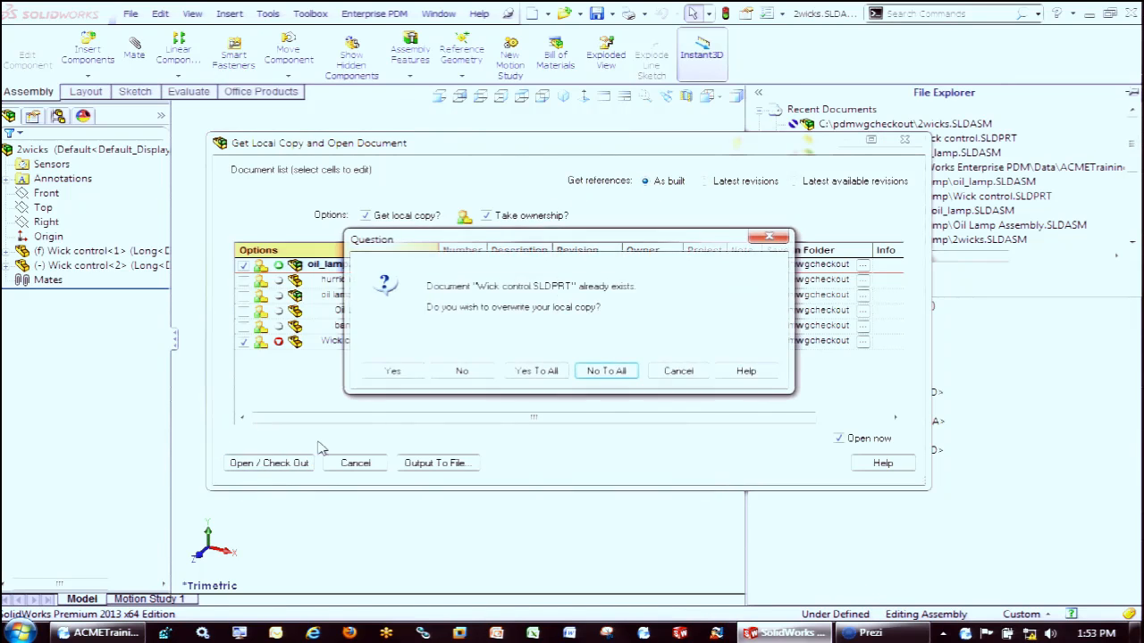
pyautogui.click(537, 372)
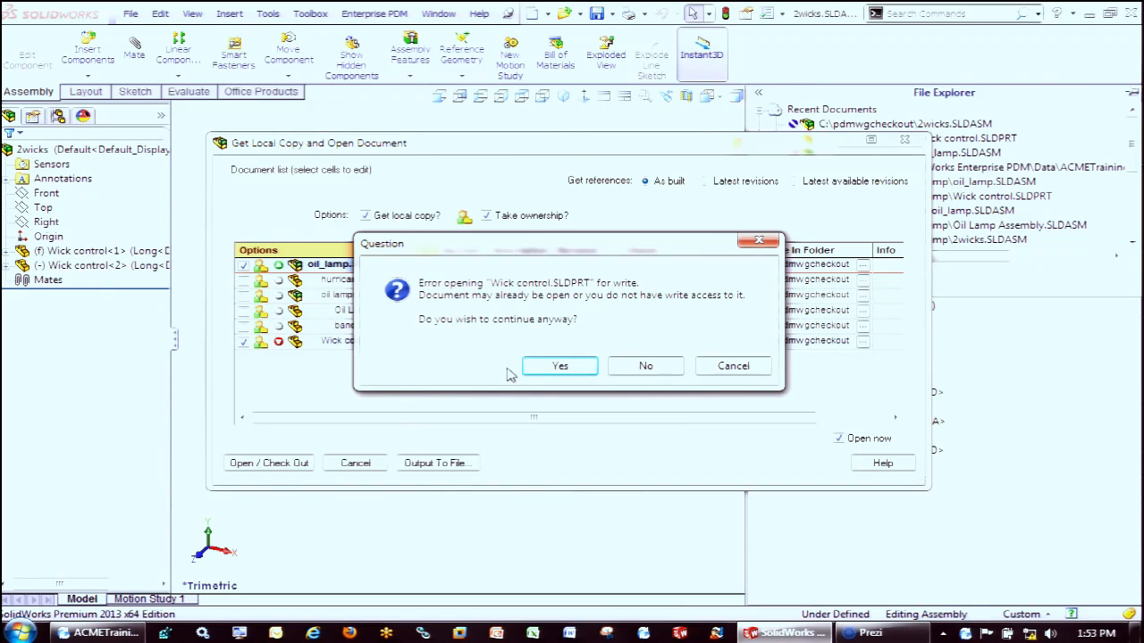
pyautogui.click(562, 368)
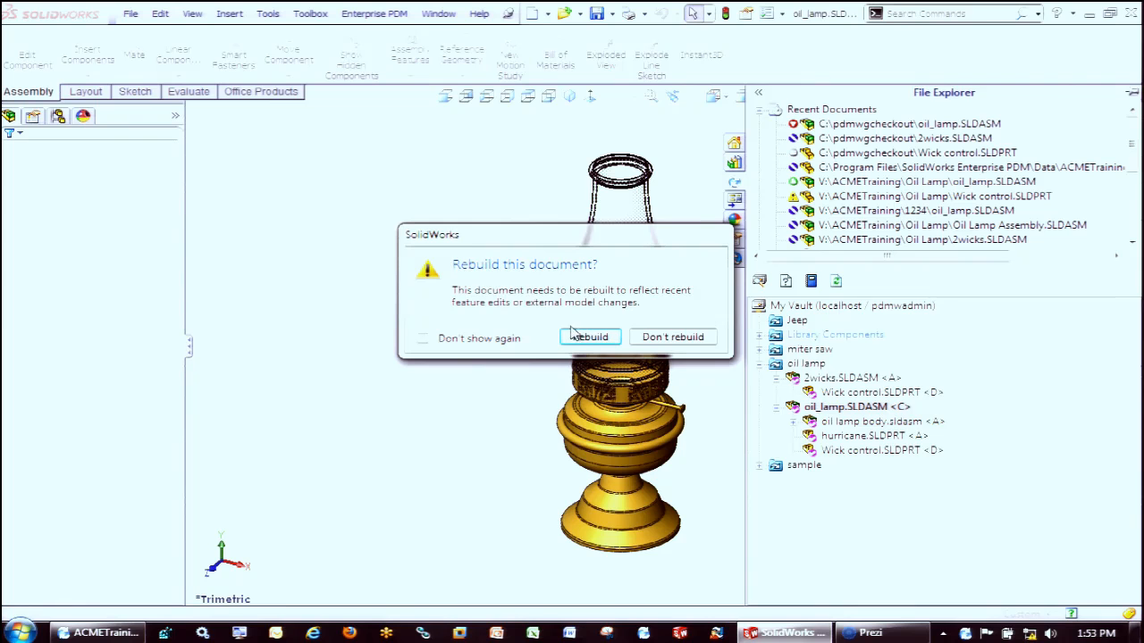
pyautogui.click(601, 341)
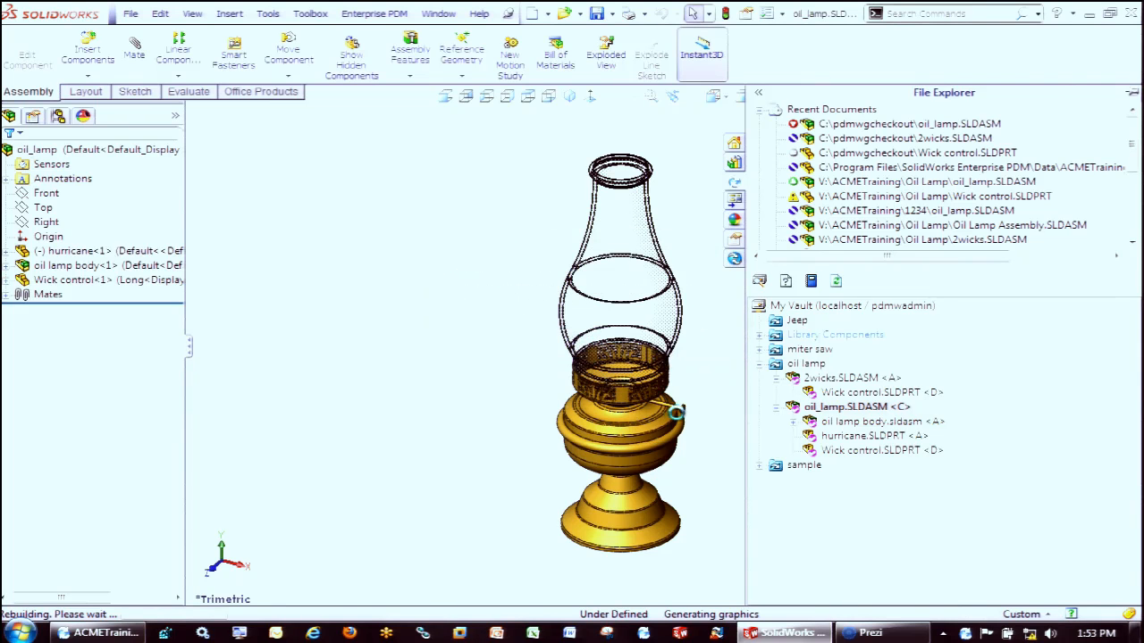
# Inspect the Wick control part's holes where it enters the lamp body in the oil_lamp assembly
pyautogui.scroll(-5, 684, 413)
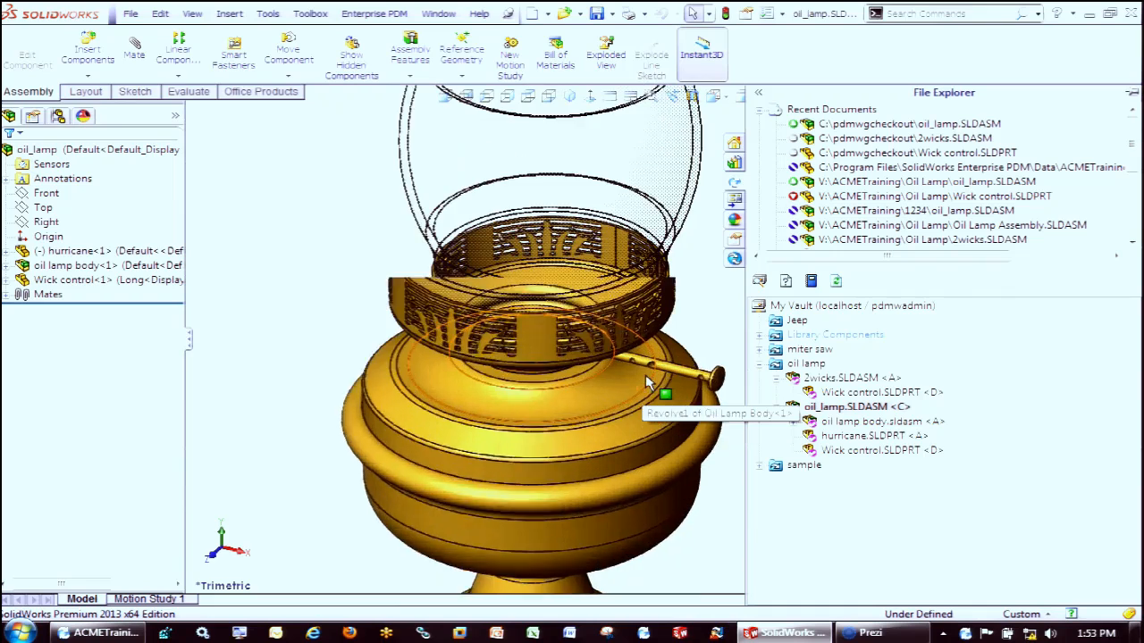
pyautogui.scroll(3, 649, 372)
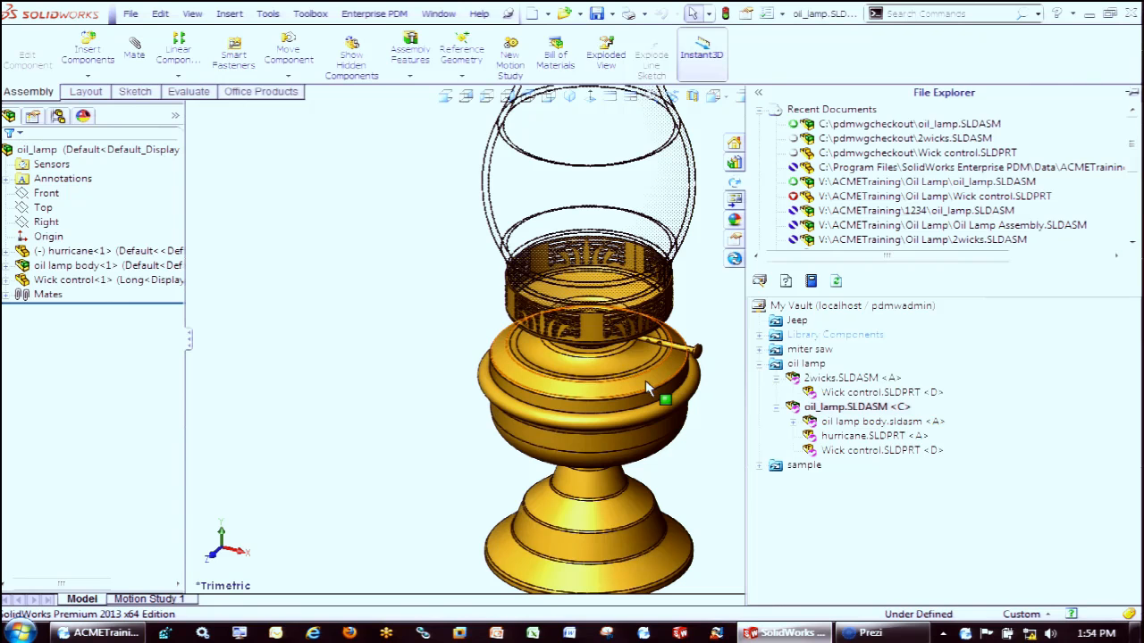
pyautogui.click(350, 403)
pyautogui.scroll(1, 547, 295)
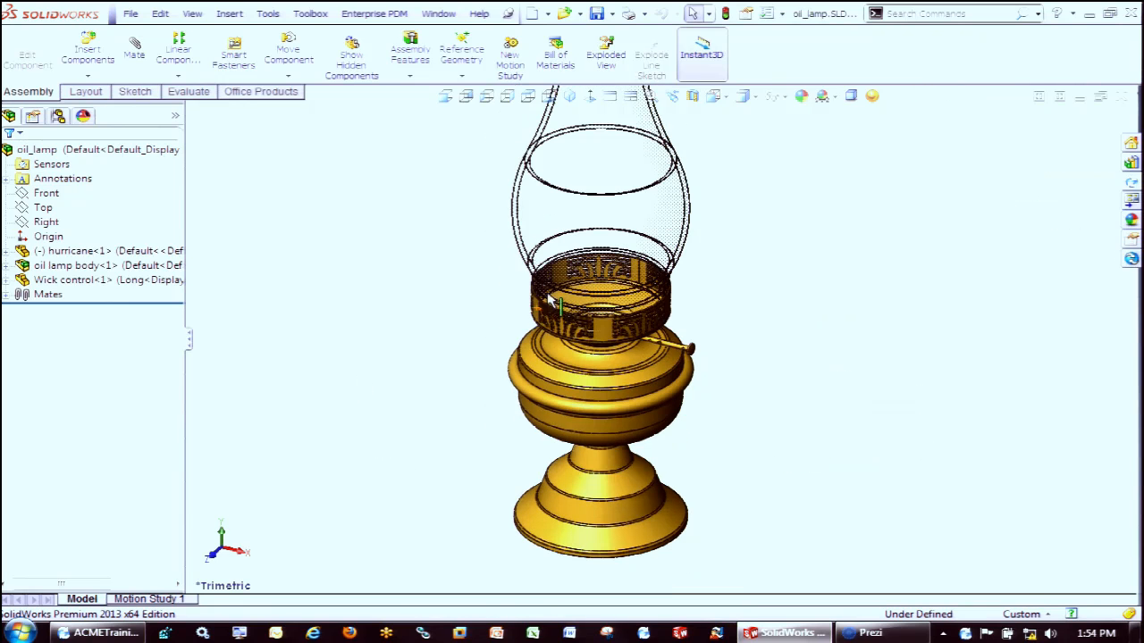
# Close the oil_lamp, 2wicks and Wick control documents and display the vault's project tree
pyautogui.rightClick(810, 276)
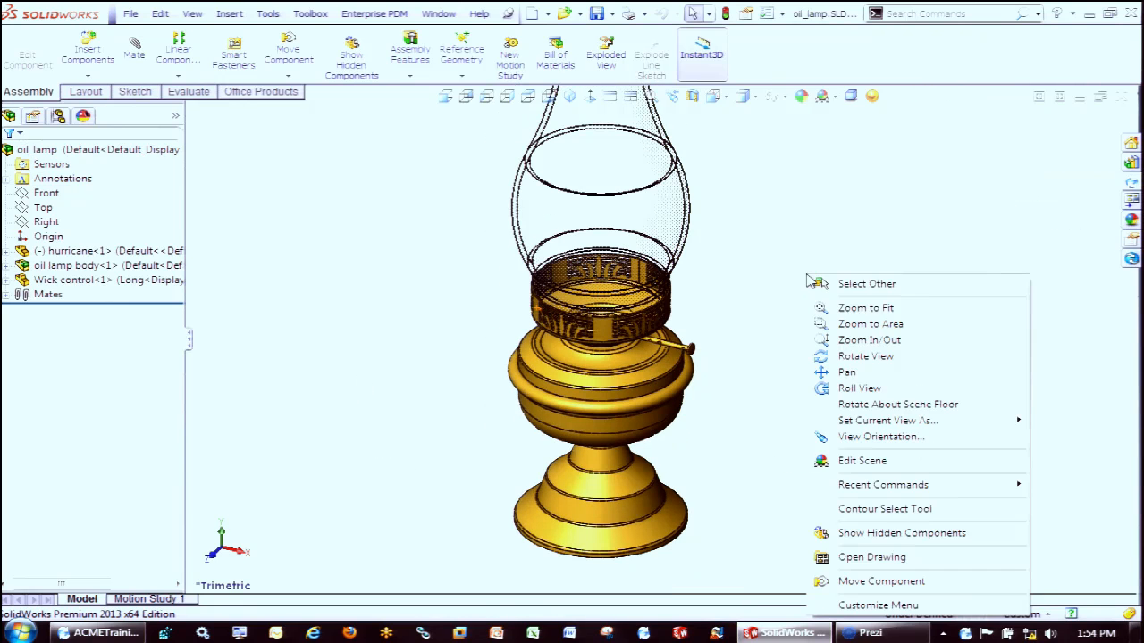
pyautogui.click(1124, 98)
pyautogui.click(501, 346)
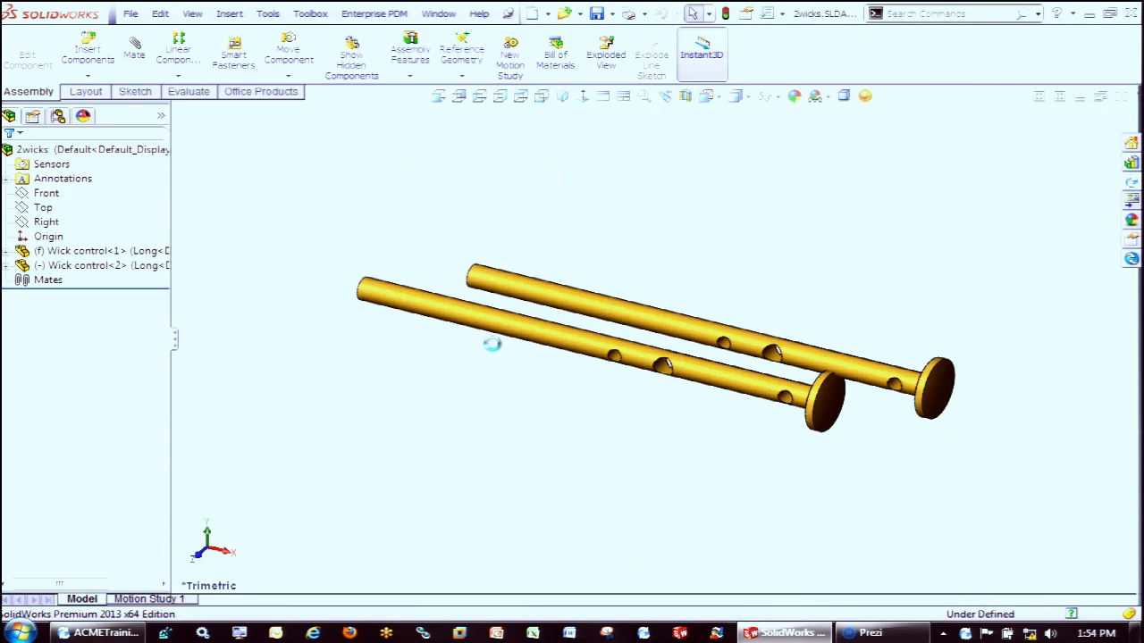
pyautogui.click(1123, 96)
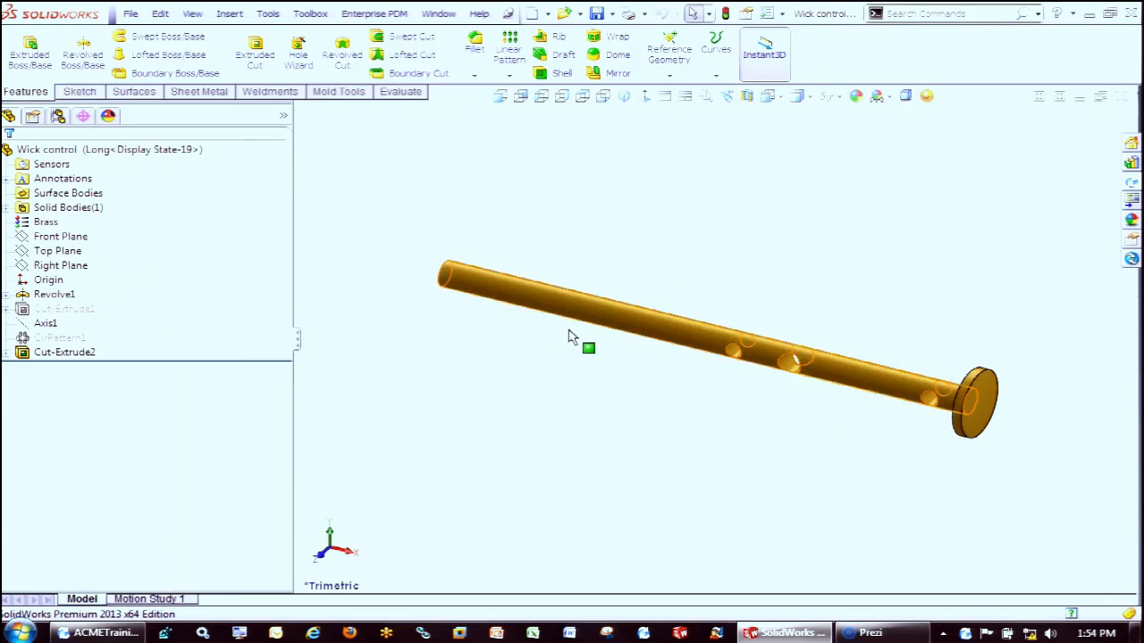
pyautogui.click(1123, 95)
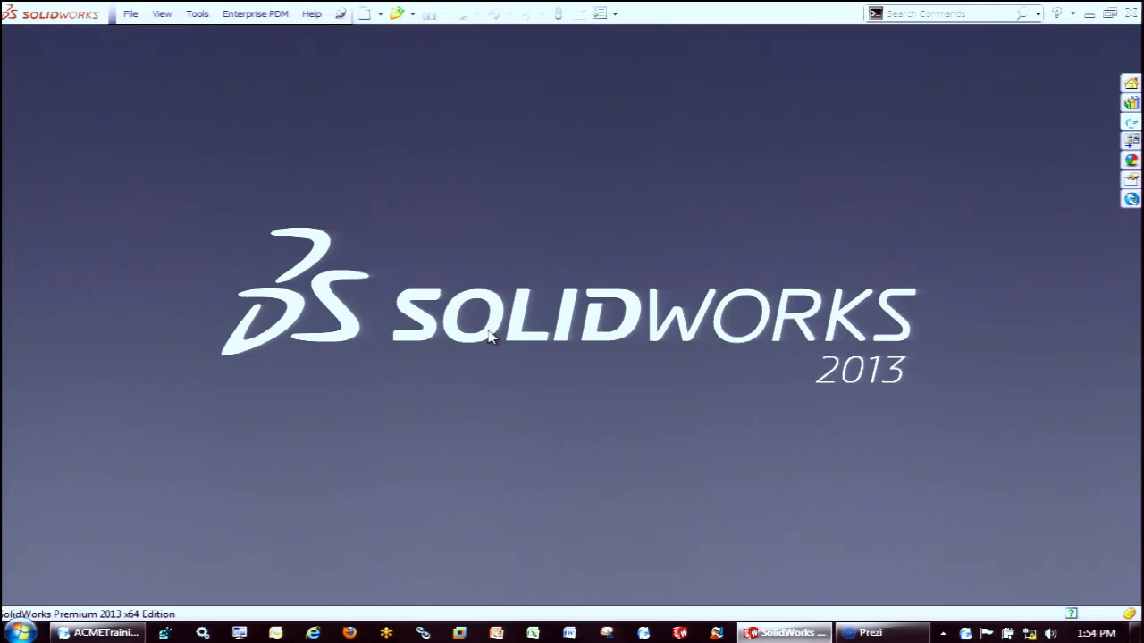
pyautogui.click(1131, 122)
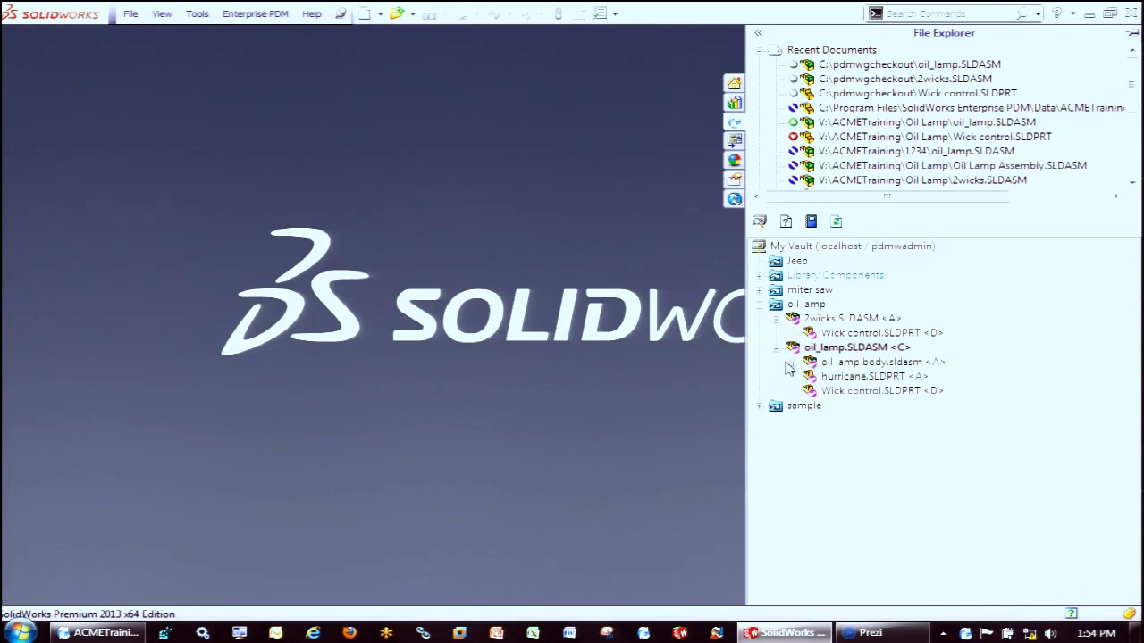
pyautogui.rightClick(836, 352)
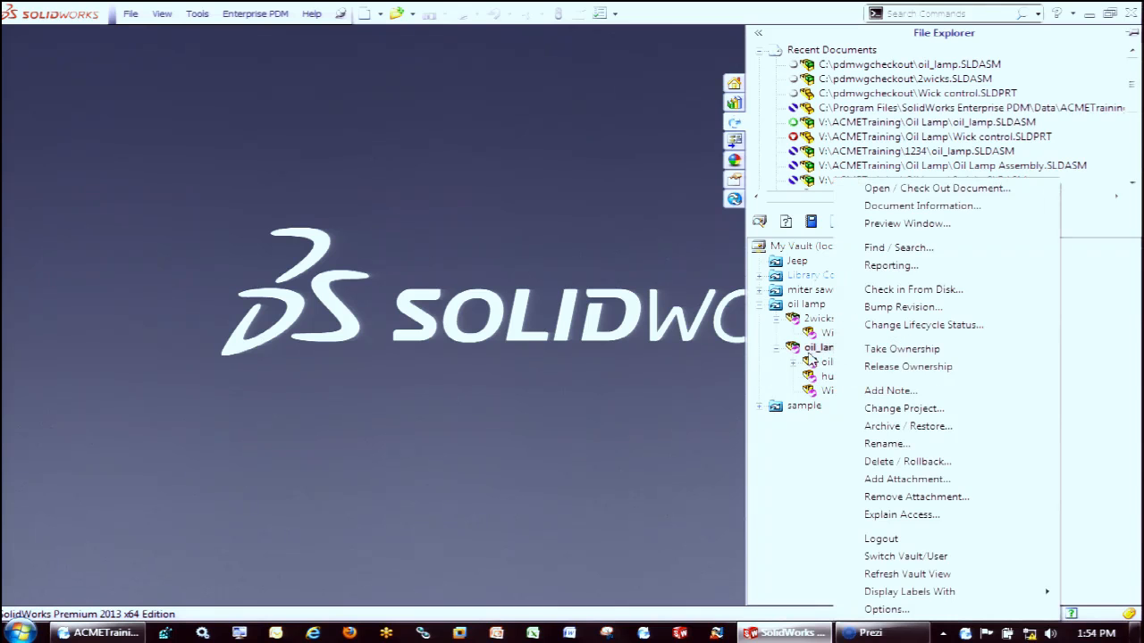
pyautogui.click(894, 190)
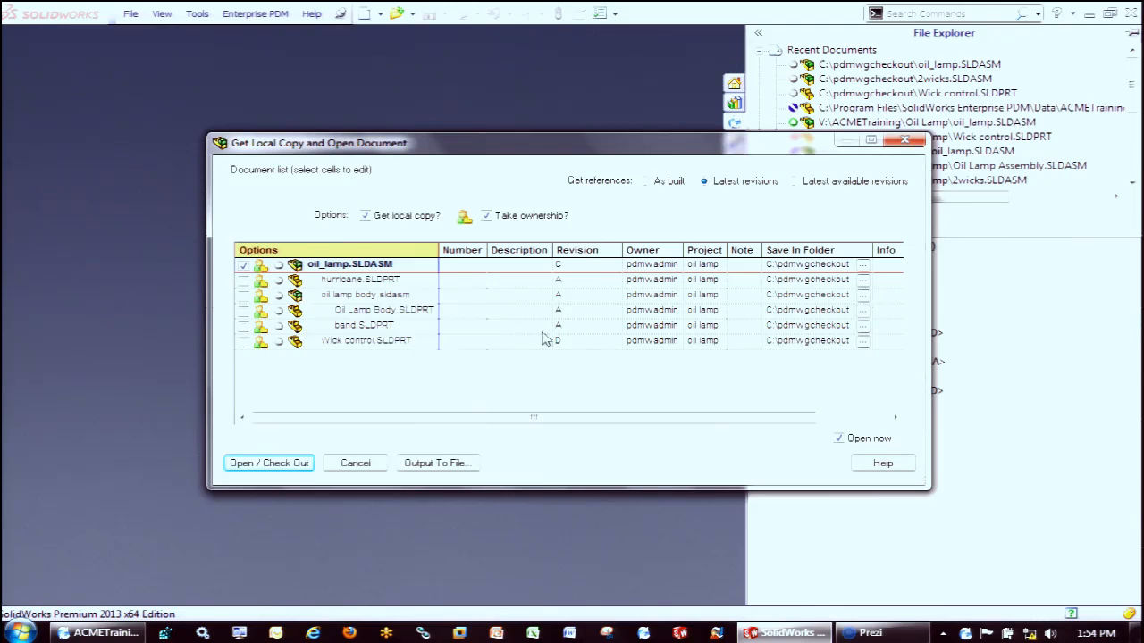
pyautogui.click(905, 140)
# Check out and open oil lamp body.sldasm from the vault with latest revisions of its references, overwriting all local copies
pyautogui.click(826, 367)
pyautogui.rightClick(829, 366)
pyautogui.click(914, 188)
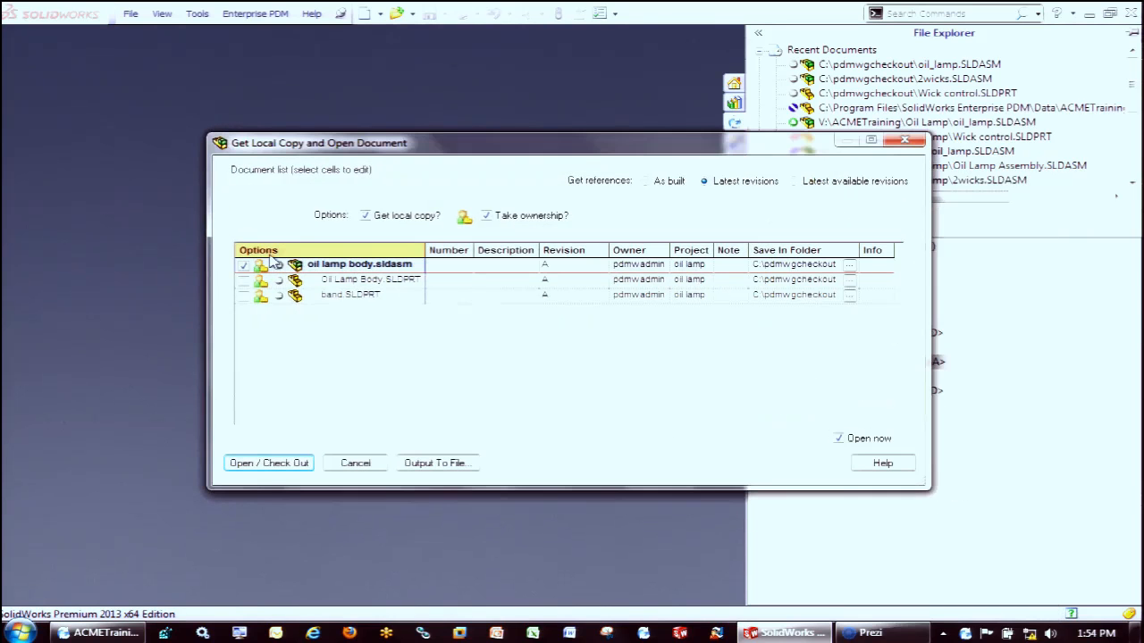
pyautogui.click(271, 462)
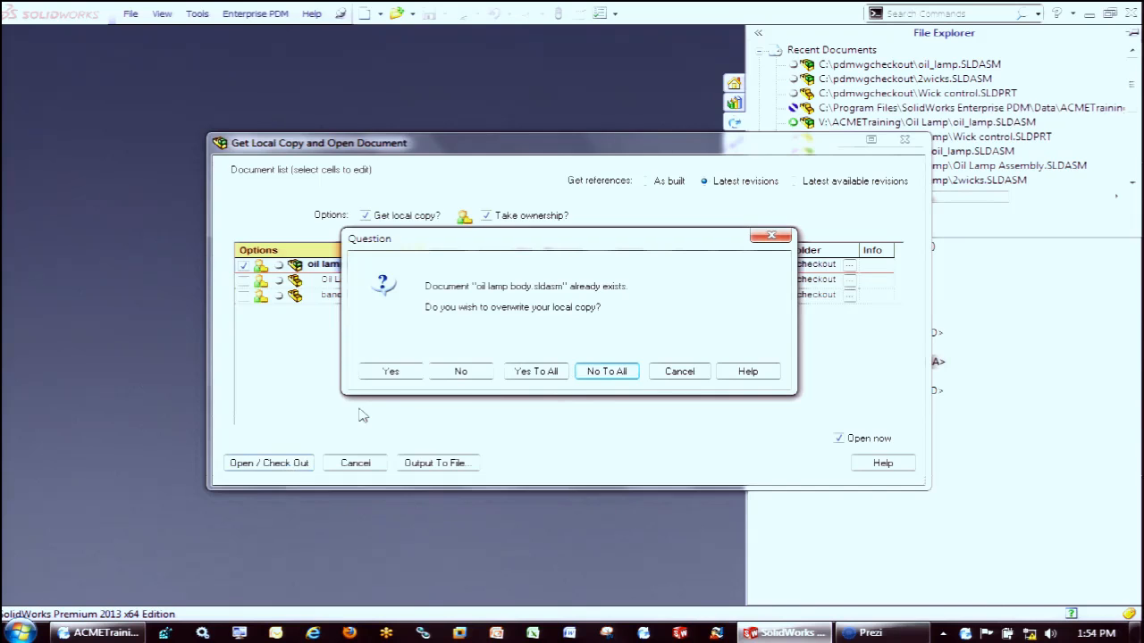
pyautogui.click(517, 371)
# Inspect the oil lamp body assembly and highlight its band component in the model
pyautogui.scroll(2, 593, 253)
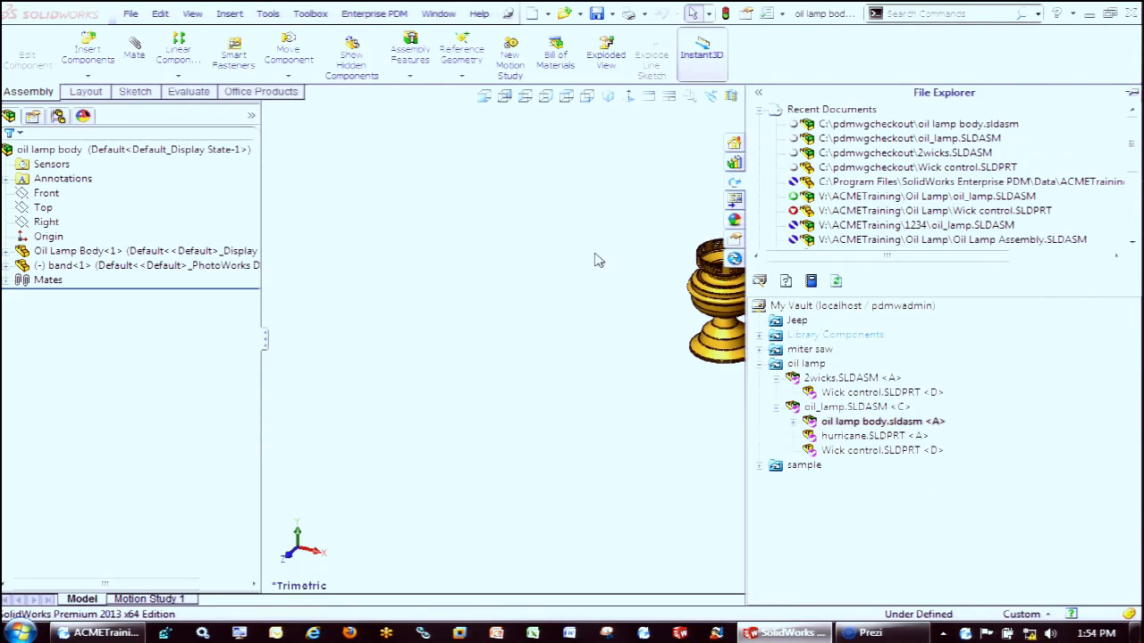
pyautogui.click(585, 260)
pyautogui.scroll(-2, 751, 267)
pyautogui.scroll(-3, 751, 274)
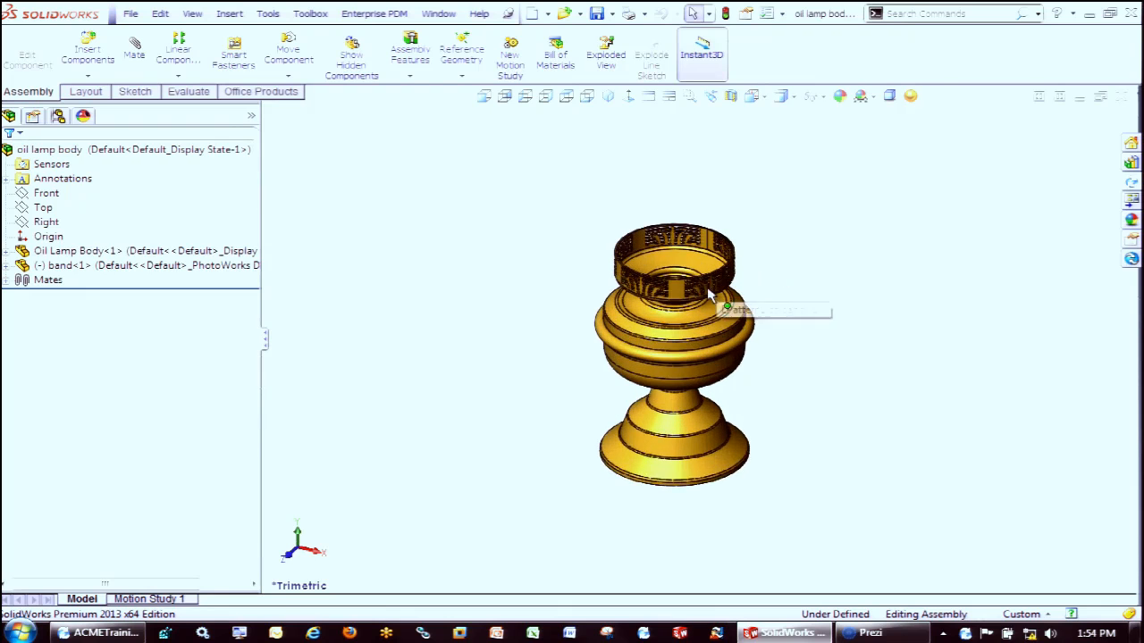
pyautogui.click(205, 267)
pyautogui.click(122, 267)
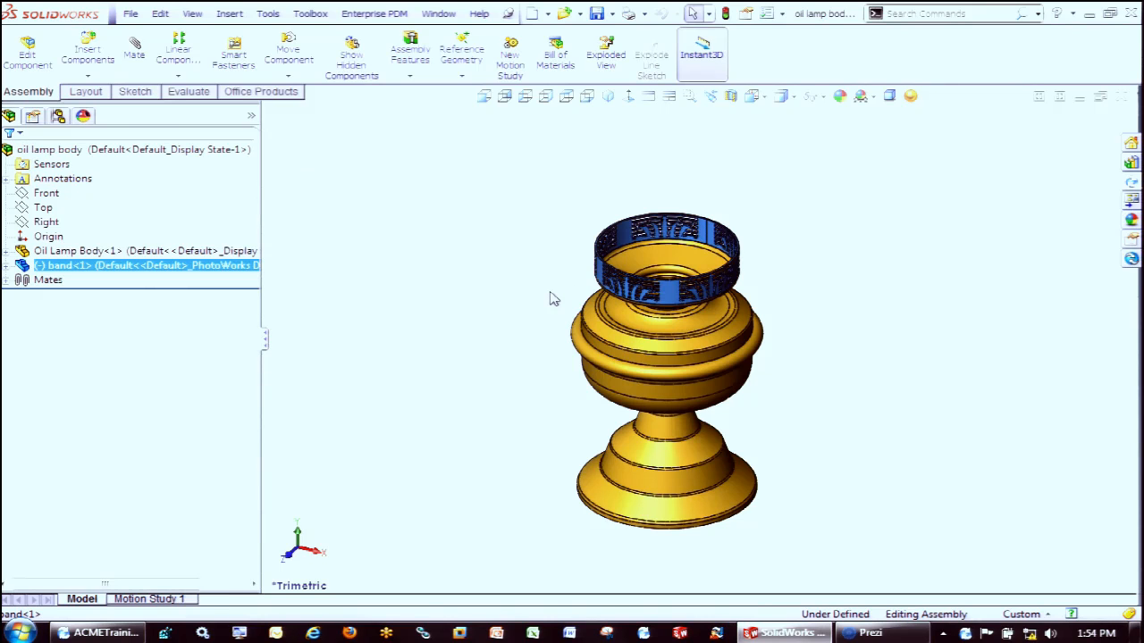
pyautogui.click(497, 260)
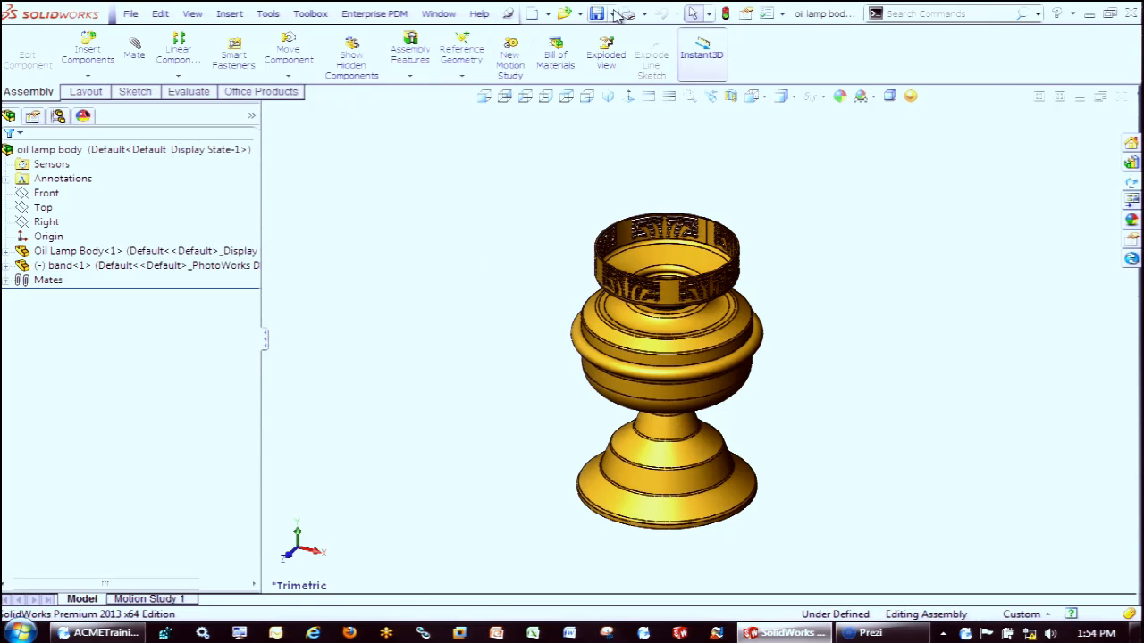
# Save the oil lamp body assembly under the new name "oil lamp body save as.sldasm" in the pdmwgcheckout folder
pyautogui.click(612, 14)
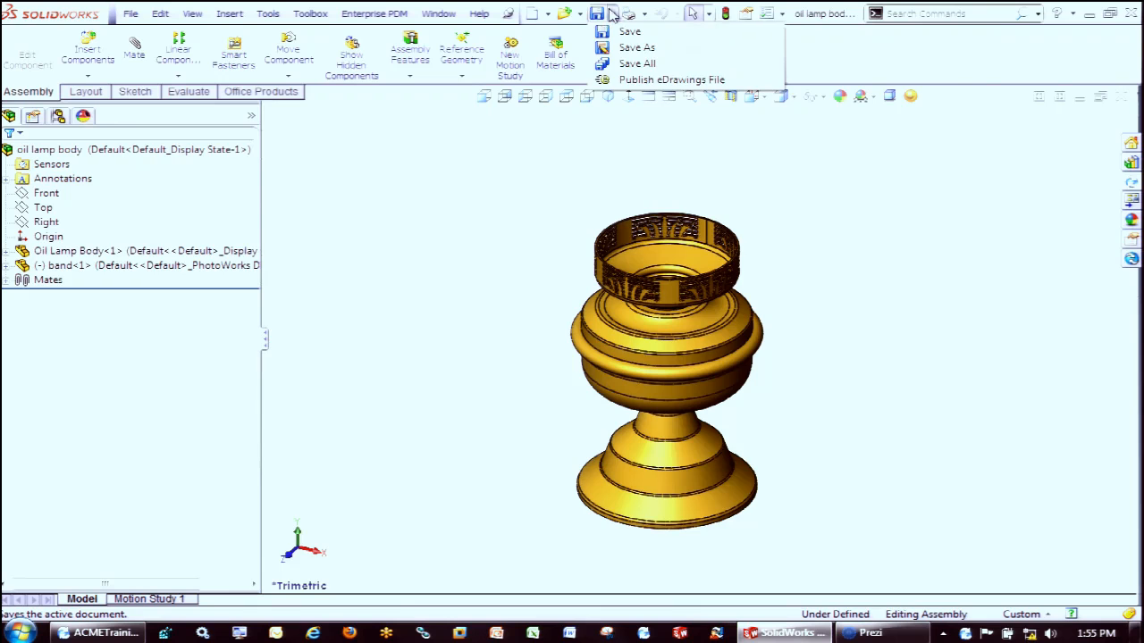
pyautogui.click(636, 48)
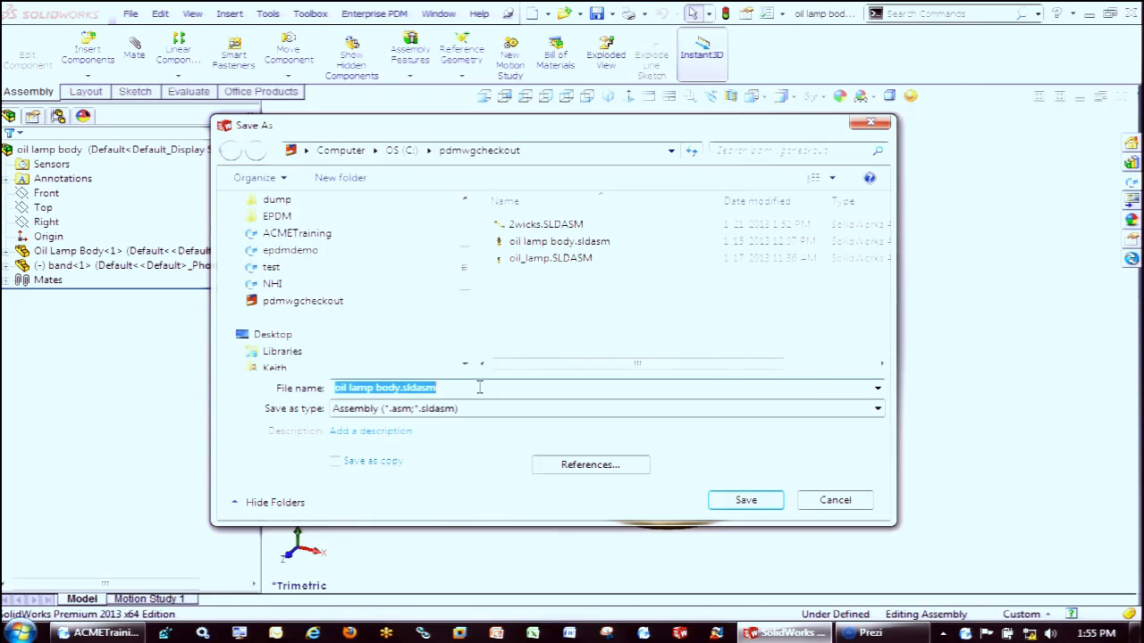
pyautogui.click(479, 387)
pyautogui.write('save as')
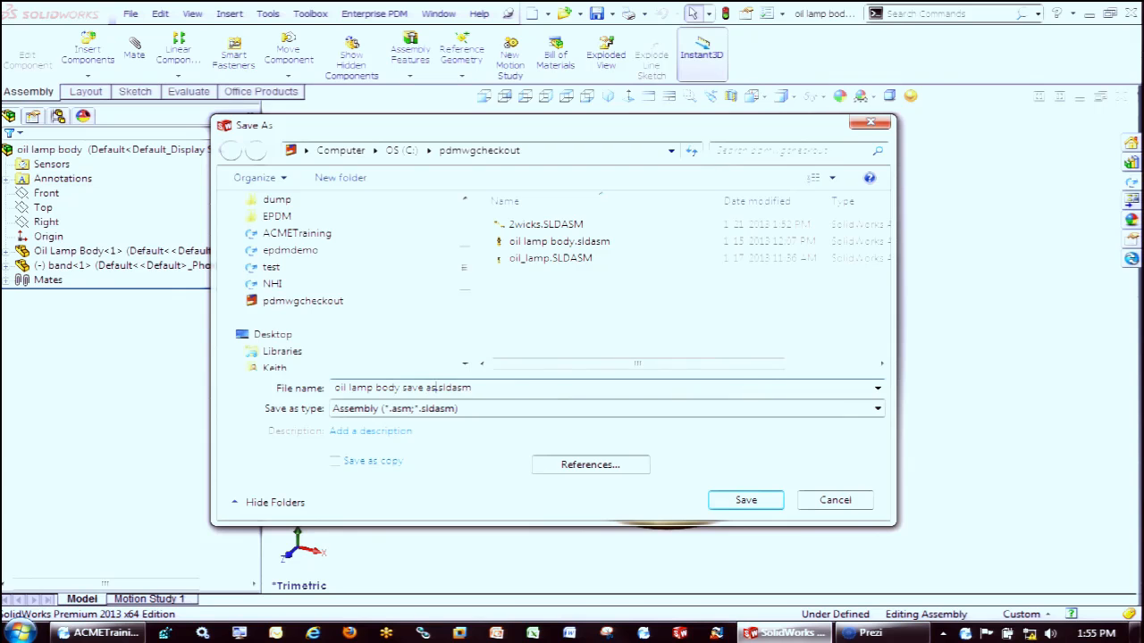
pyautogui.press('Return')
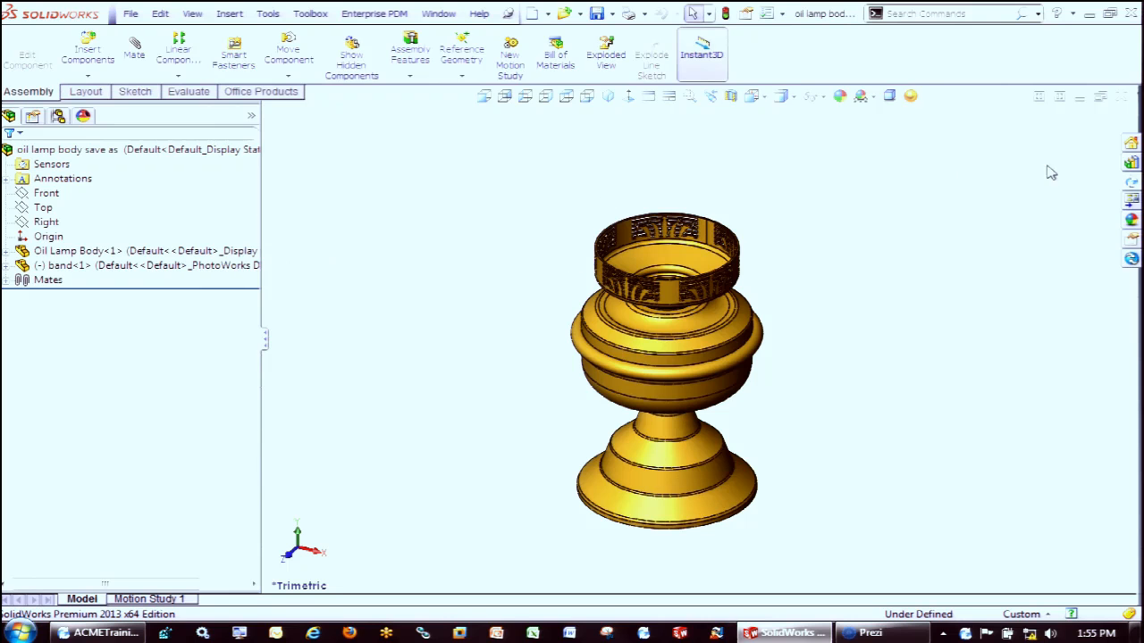
pyautogui.click(1131, 185)
pyautogui.click(611, 14)
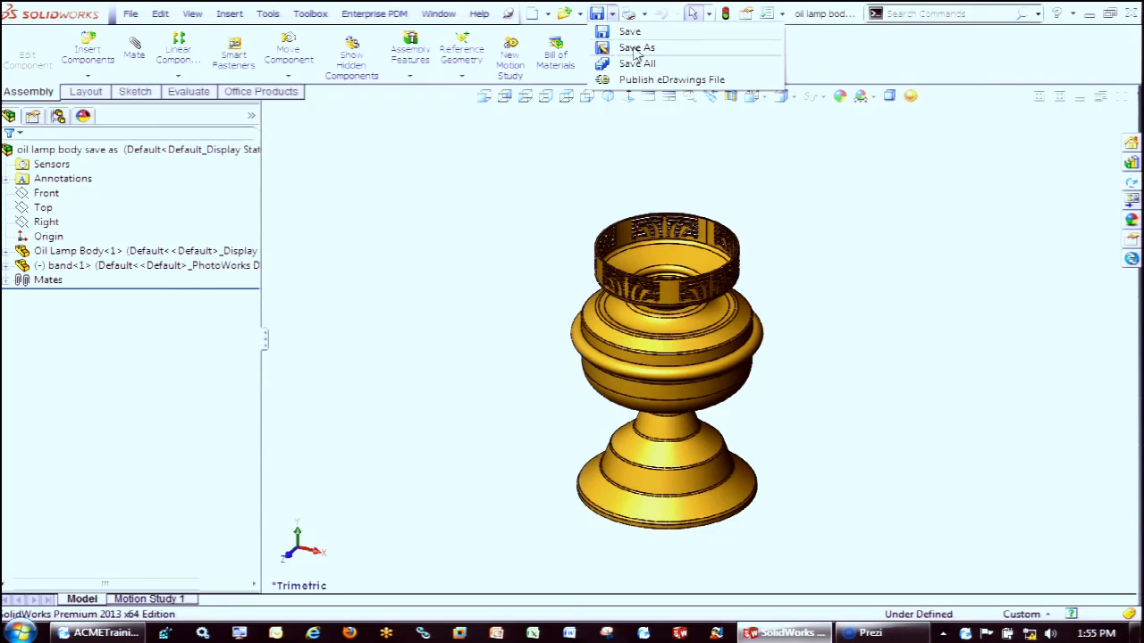
pyautogui.click(635, 48)
pyautogui.click(362, 462)
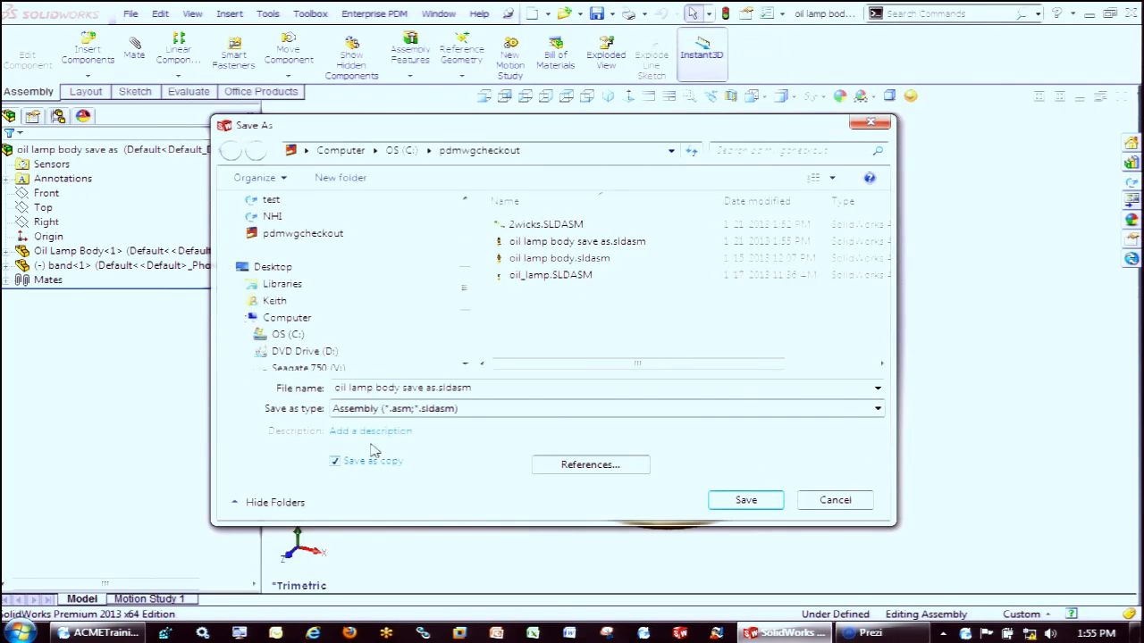
pyautogui.click(438, 390)
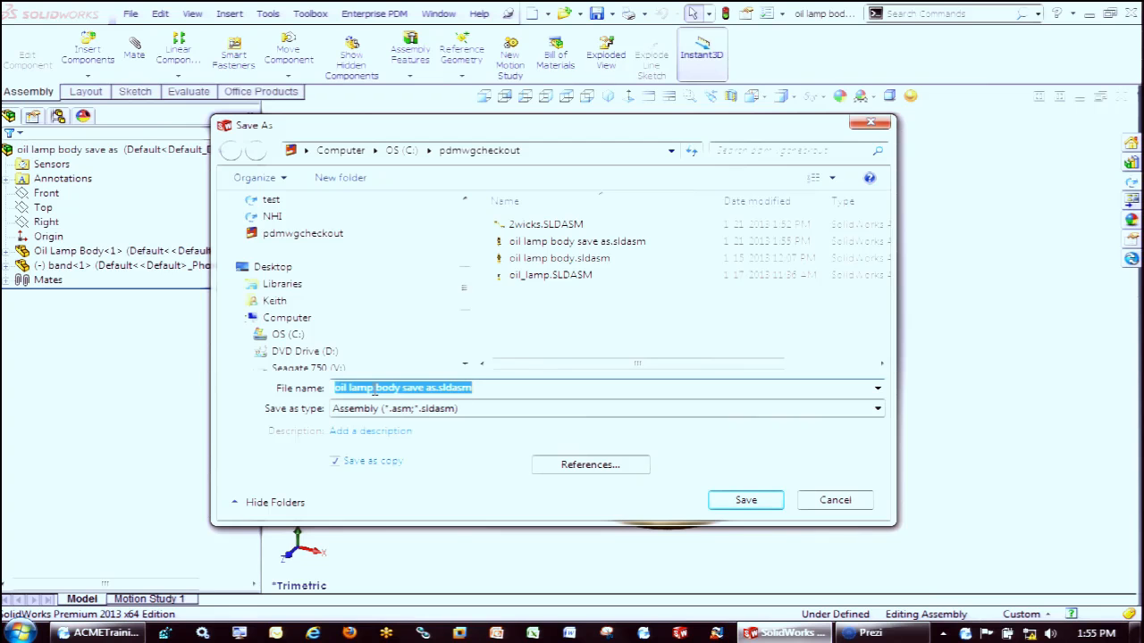
pyautogui.press('Left')
pyautogui.press('Left')
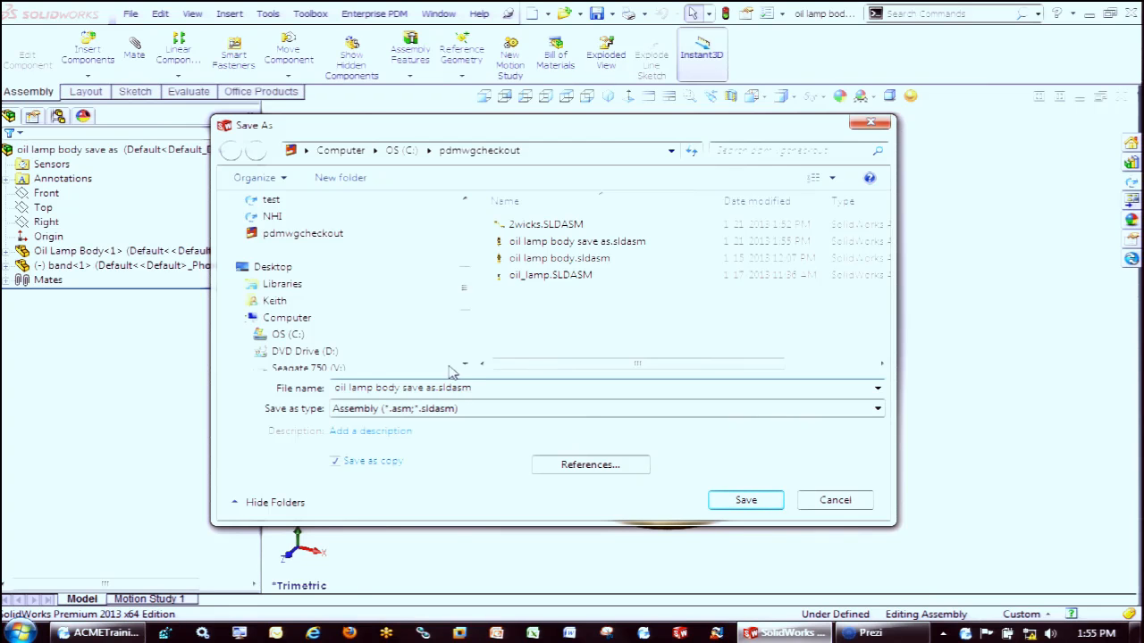
pyautogui.click(830, 500)
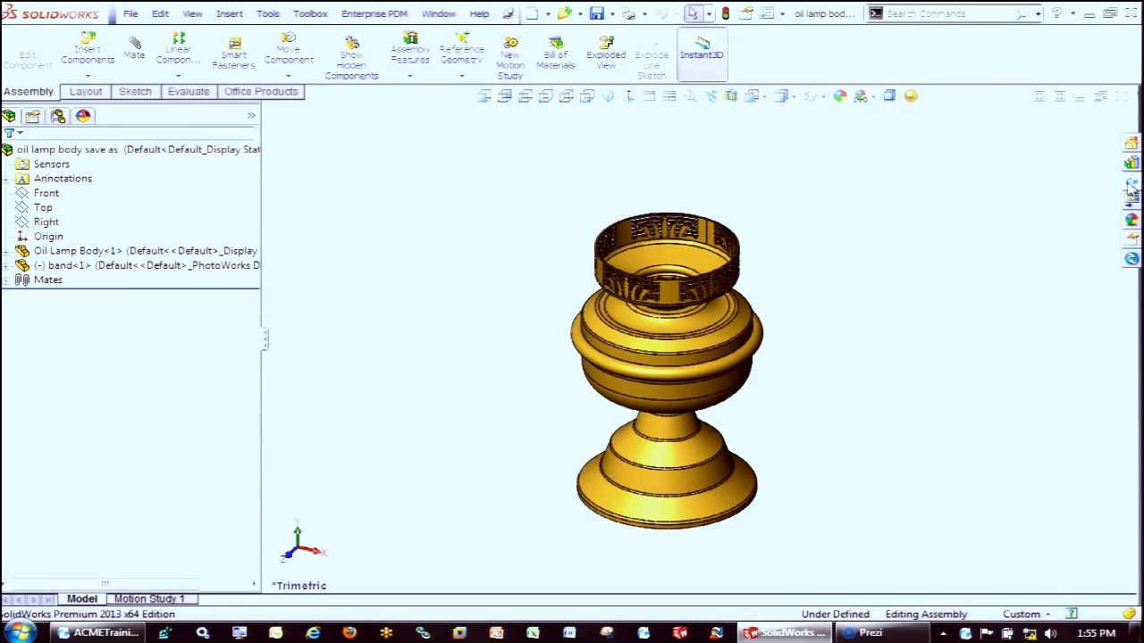
# Check the active "oil lamp body save as" assembly into the Jeep project as revision A, retaining ownership and approving the project for the new document
pyautogui.click(1131, 198)
pyautogui.rightClick(1030, 406)
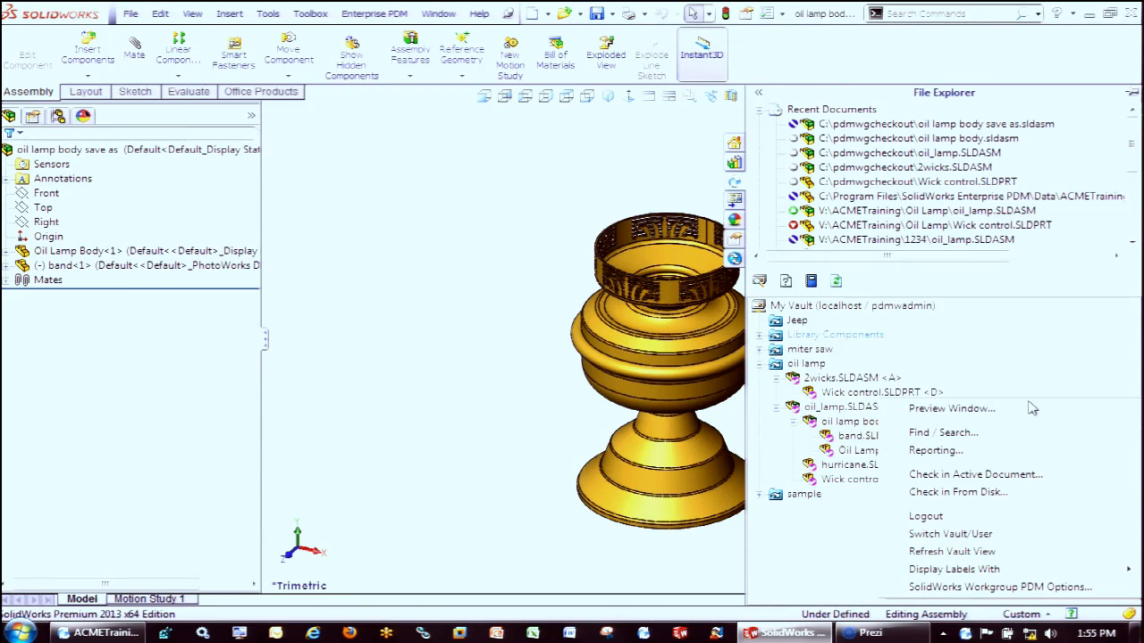
pyautogui.click(973, 475)
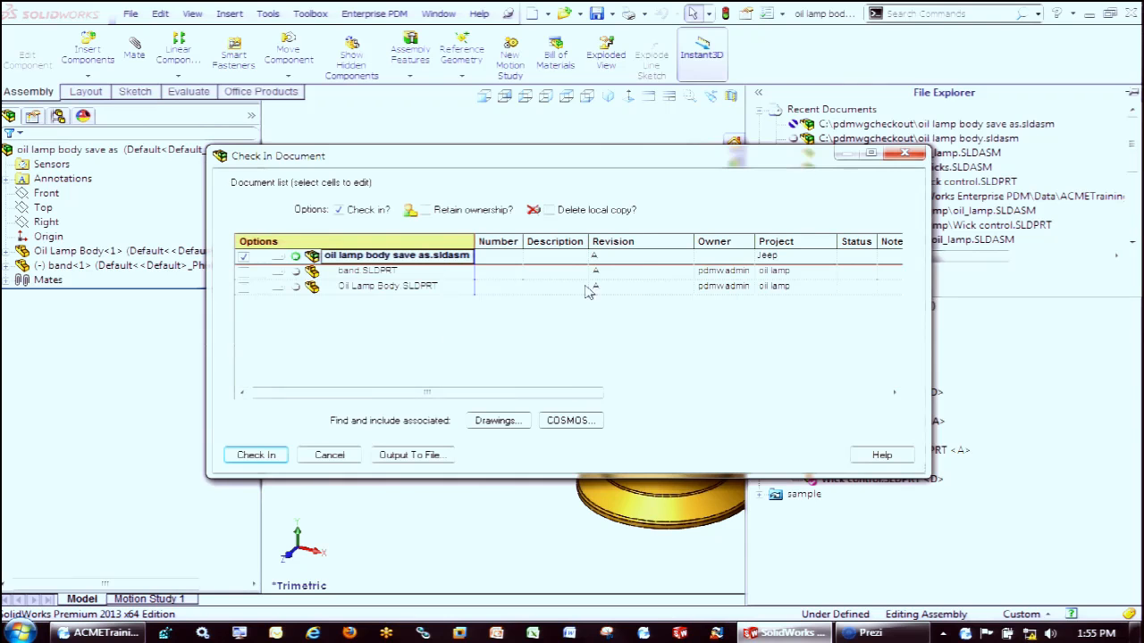
pyautogui.click(798, 271)
pyautogui.click(795, 257)
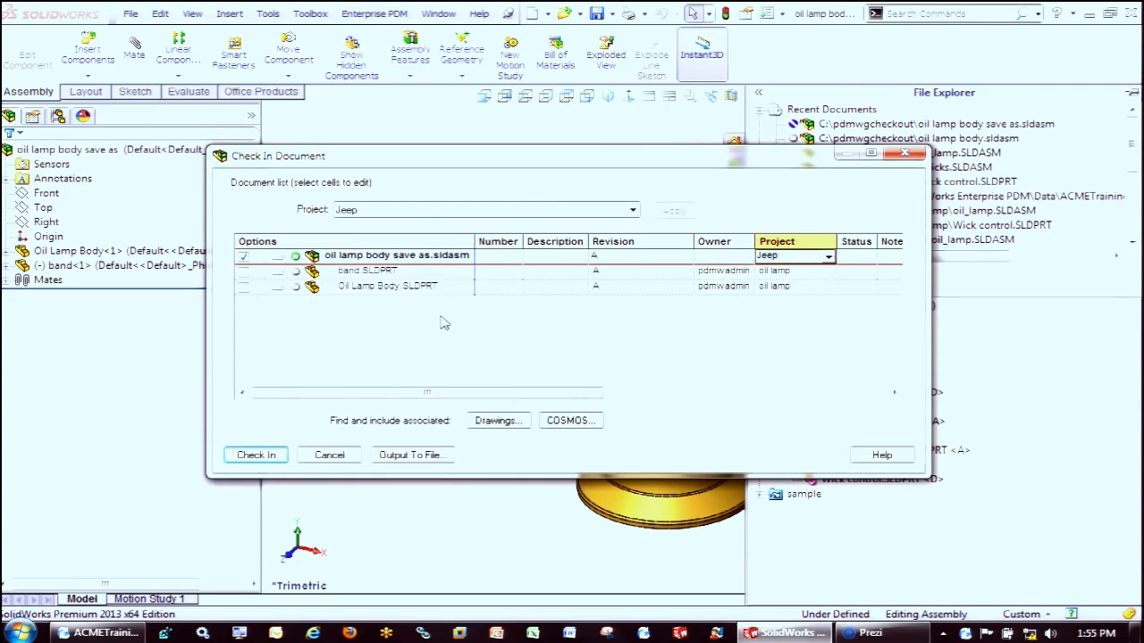
pyautogui.click(261, 258)
pyautogui.click(253, 456)
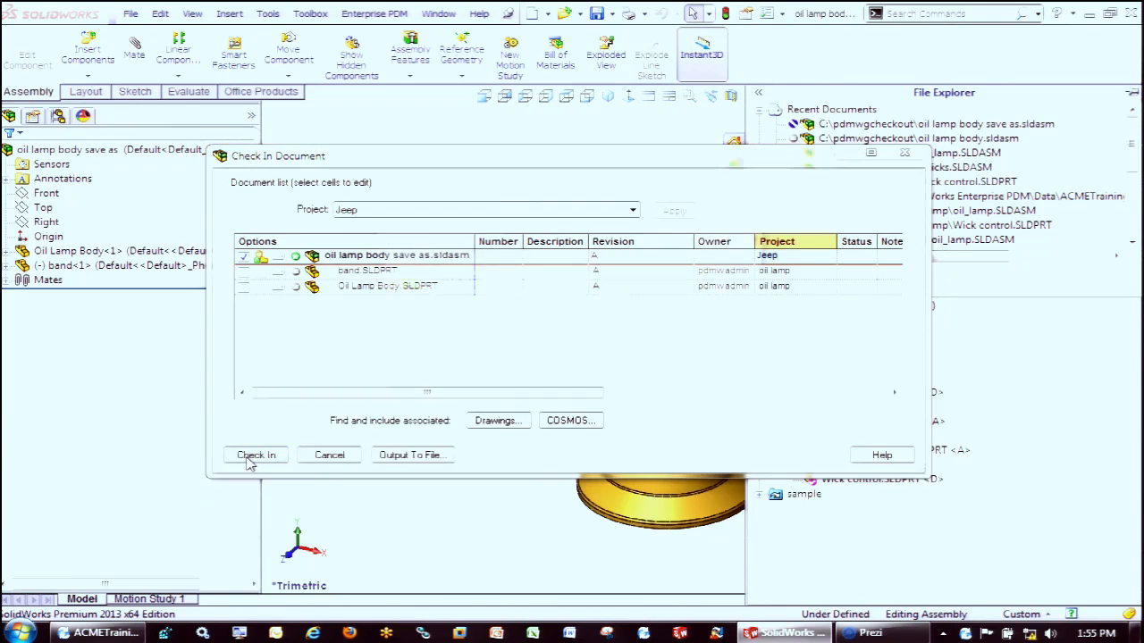
pyautogui.click(444, 378)
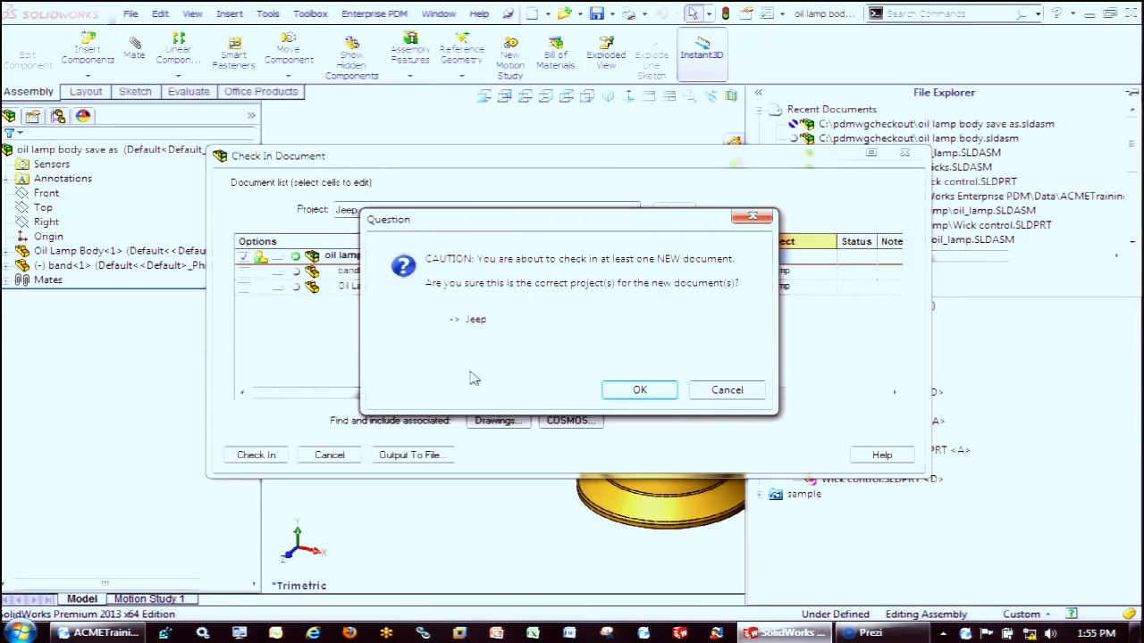
pyautogui.click(639, 390)
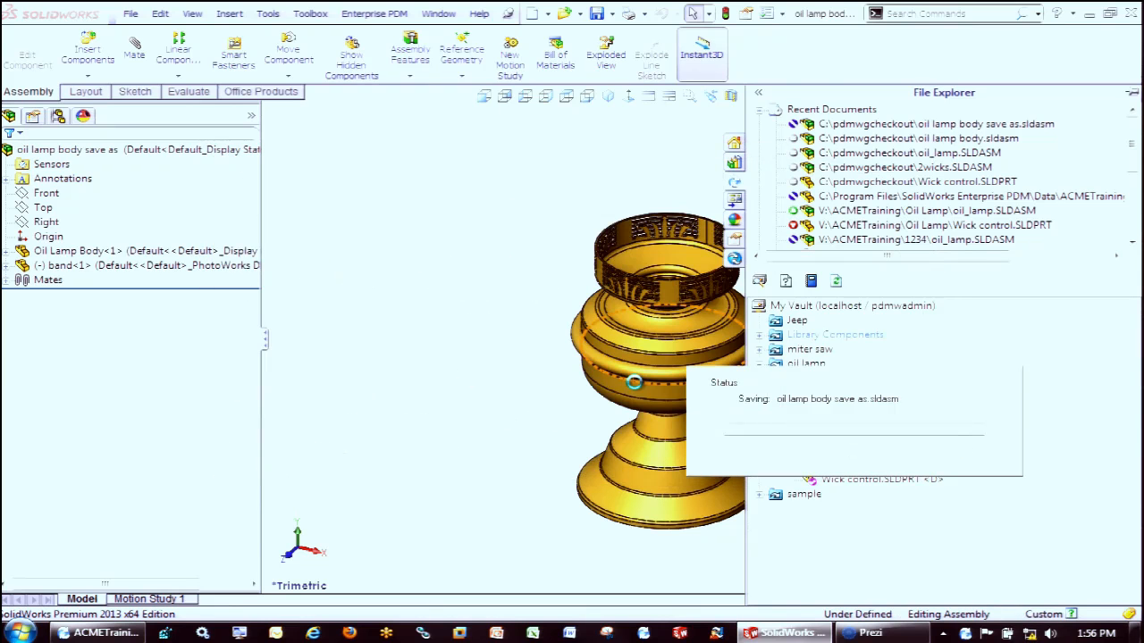
# Save a copy of the assembly as "oil lamp body save as copy.sldasm" in the pdmwgcheckout folder, keeping the original open
pyautogui.click(611, 14)
pyautogui.click(615, 51)
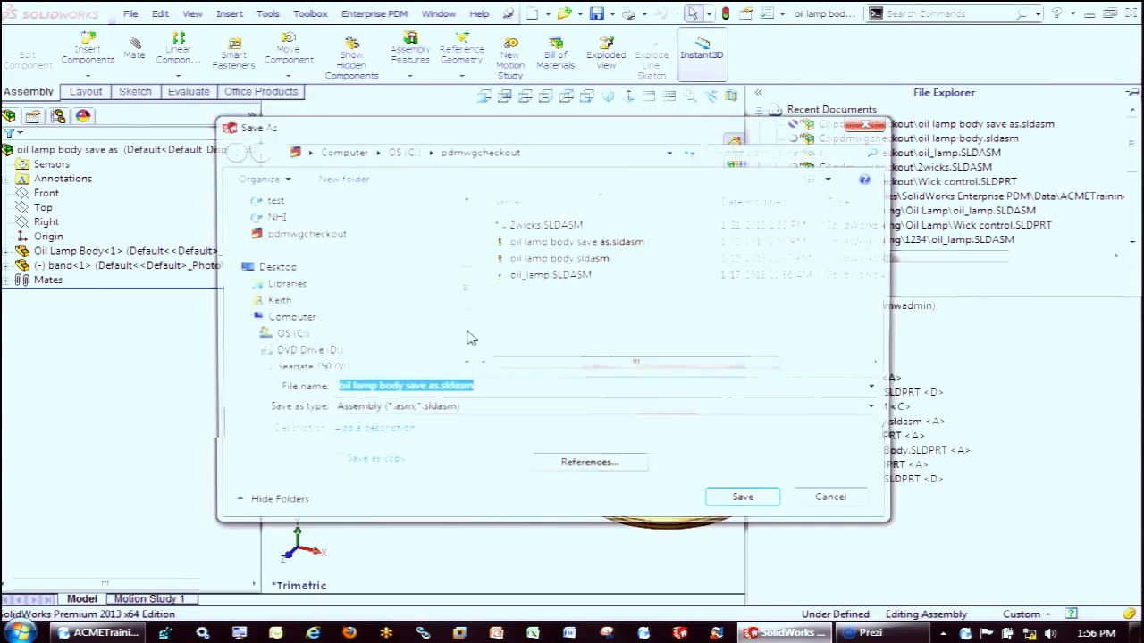
pyautogui.click(365, 461)
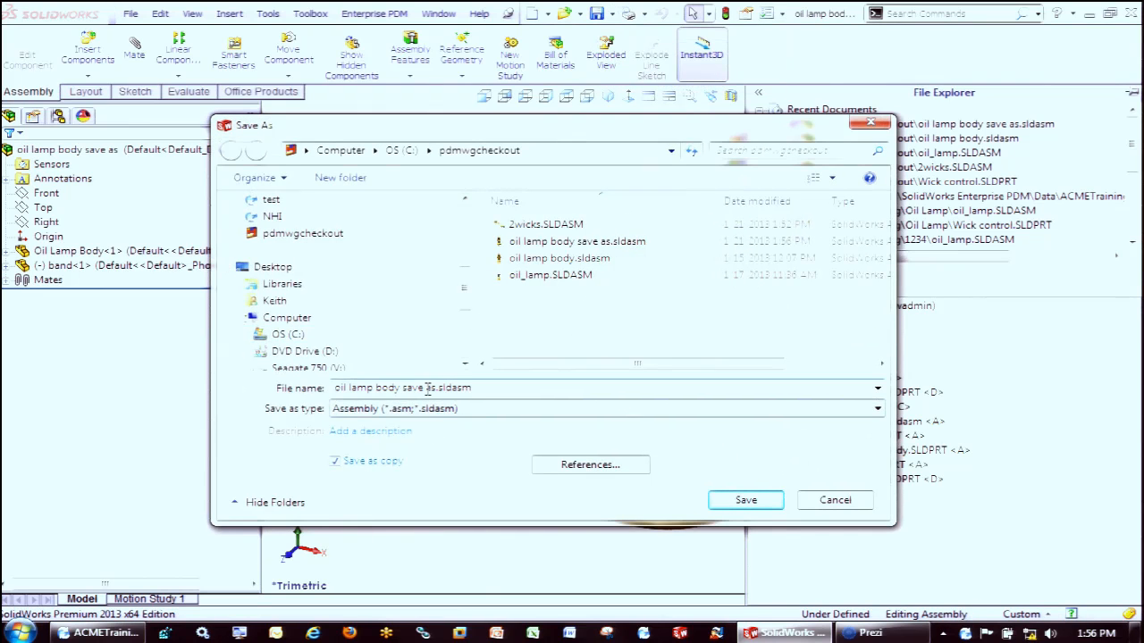
pyautogui.tripleClick(427, 388)
pyautogui.press('Left')
pyautogui.press('Left')
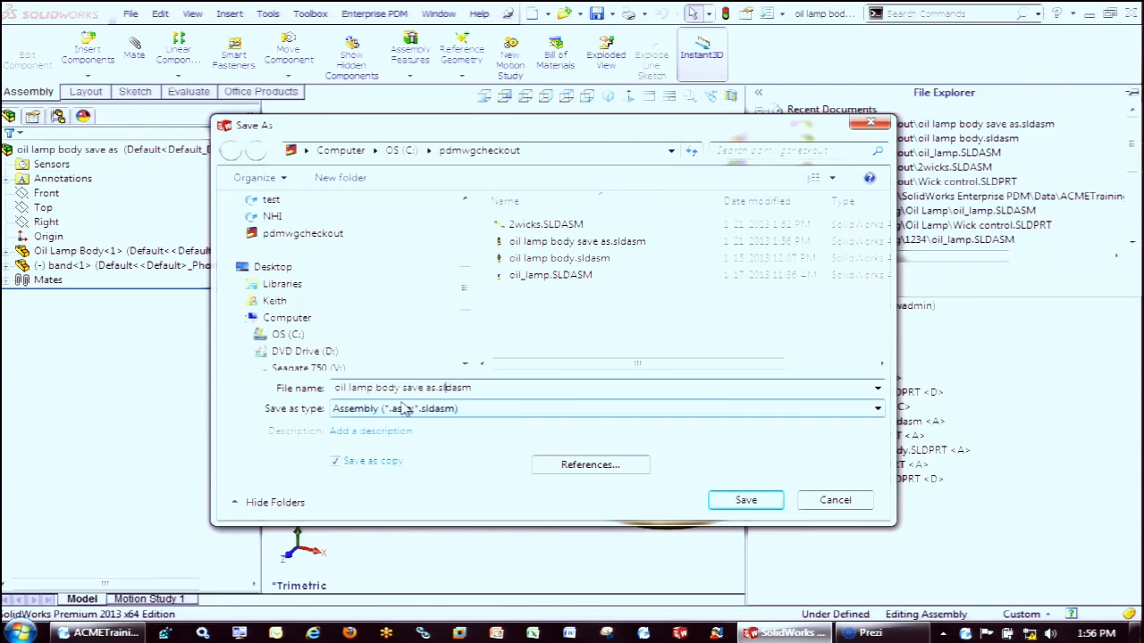
pyautogui.write('copy')
pyautogui.press('Return')
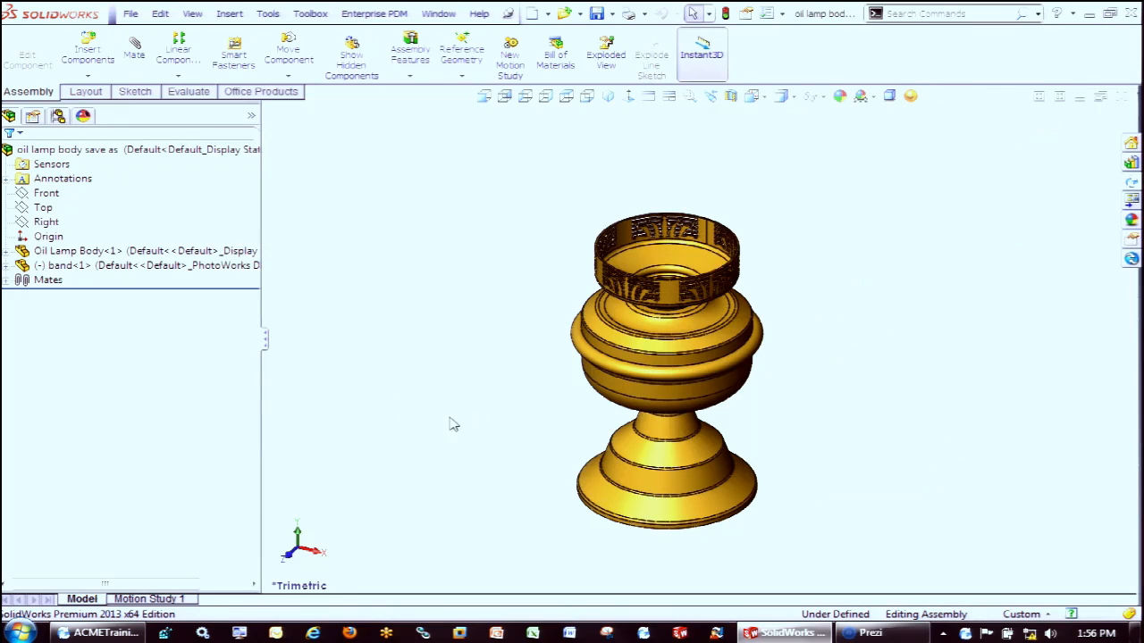
# Switch to Windows Explorer to compare the saved assembly files in pdmwgcheckout, then return to SolidWorks and display the vault tree
pyautogui.click(57, 633)
pyautogui.click(89, 334)
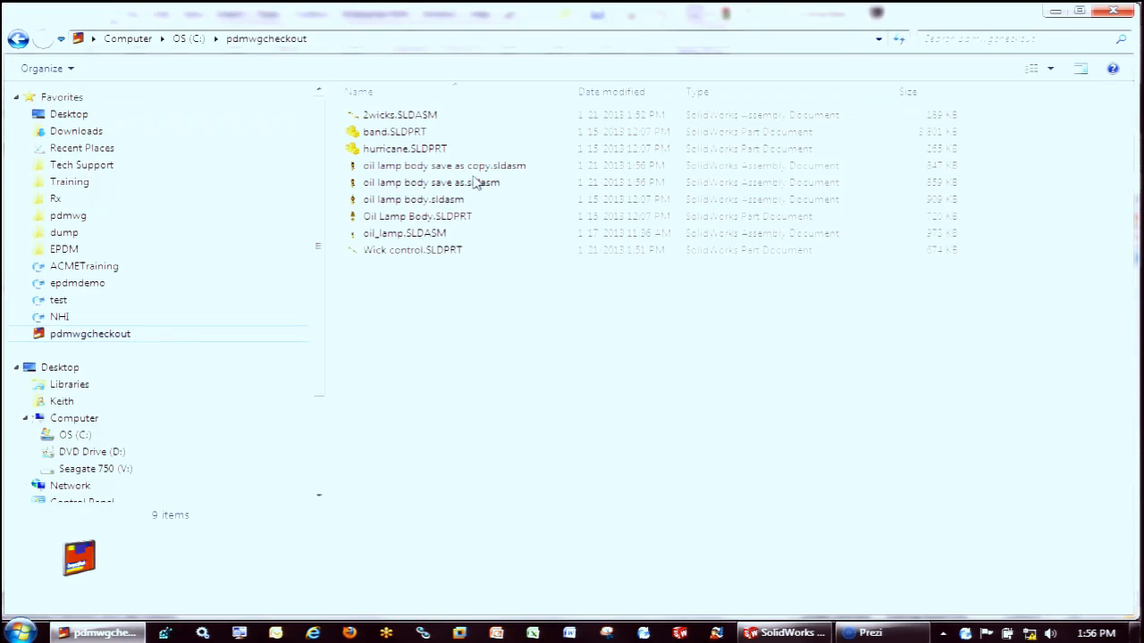
pyautogui.moveTo(472, 185)
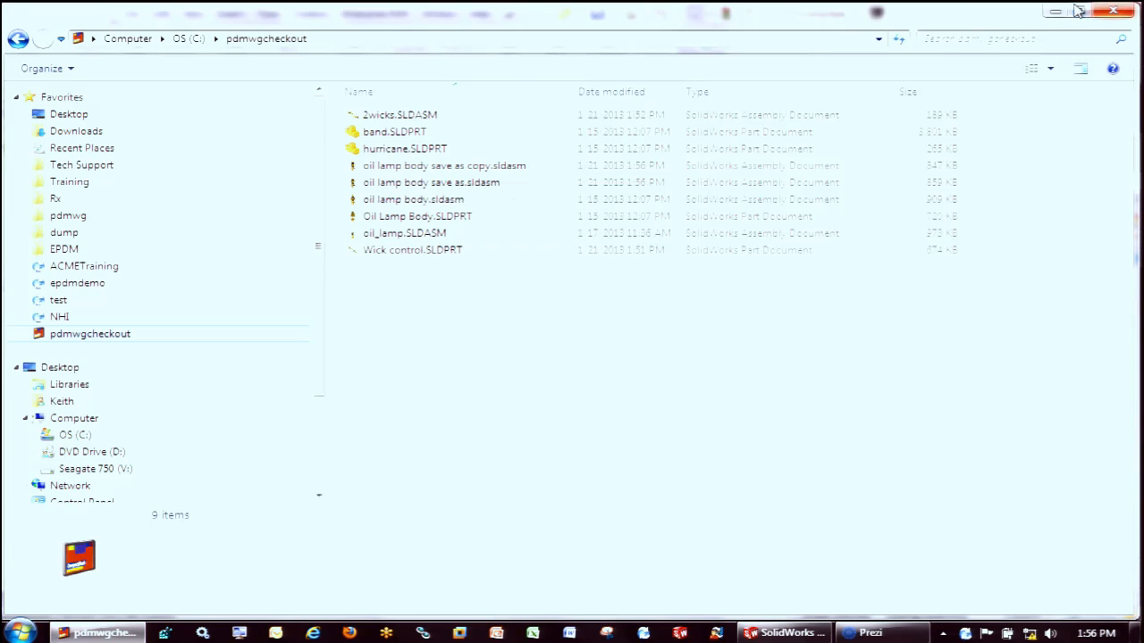
pyautogui.click(1117, 11)
pyautogui.click(1134, 184)
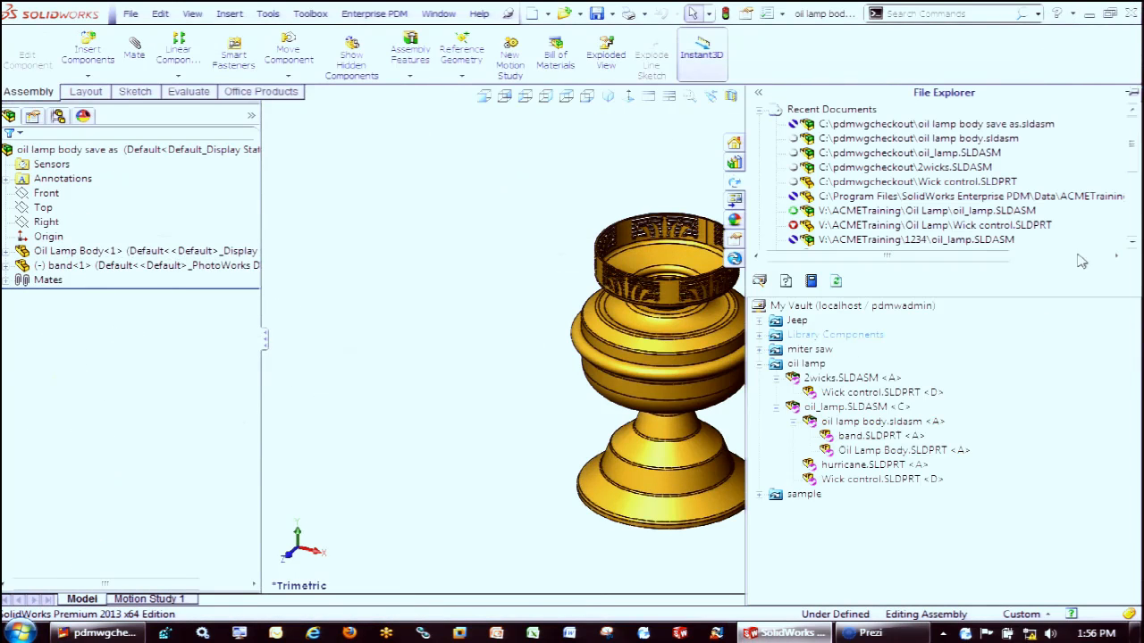
pyautogui.rightClick(969, 547)
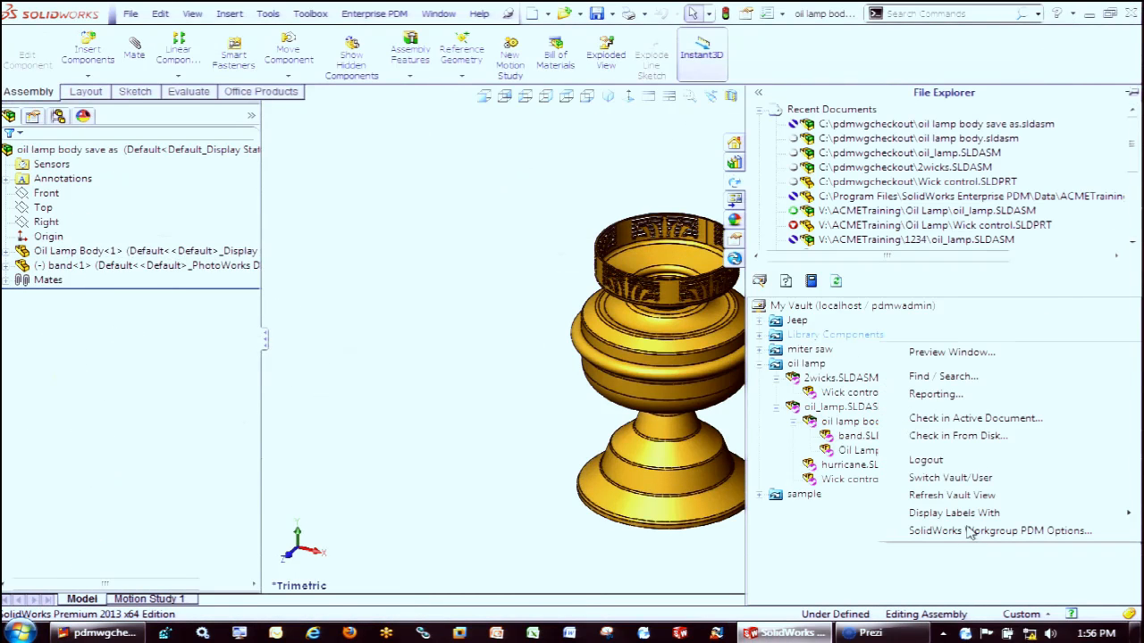
pyautogui.click(974, 418)
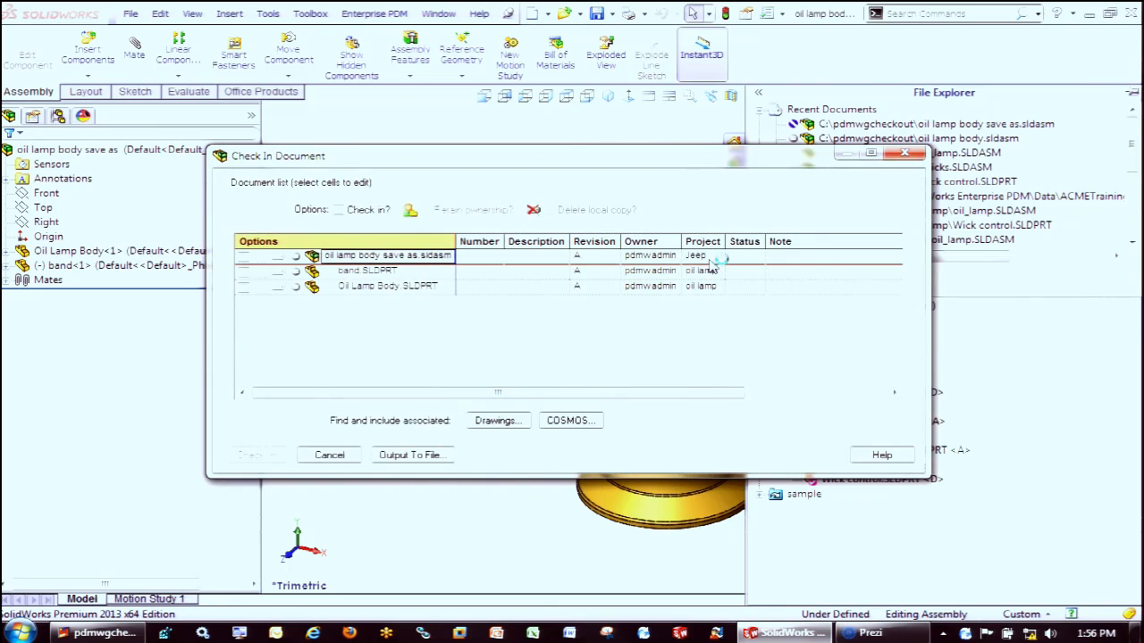
pyautogui.click(715, 257)
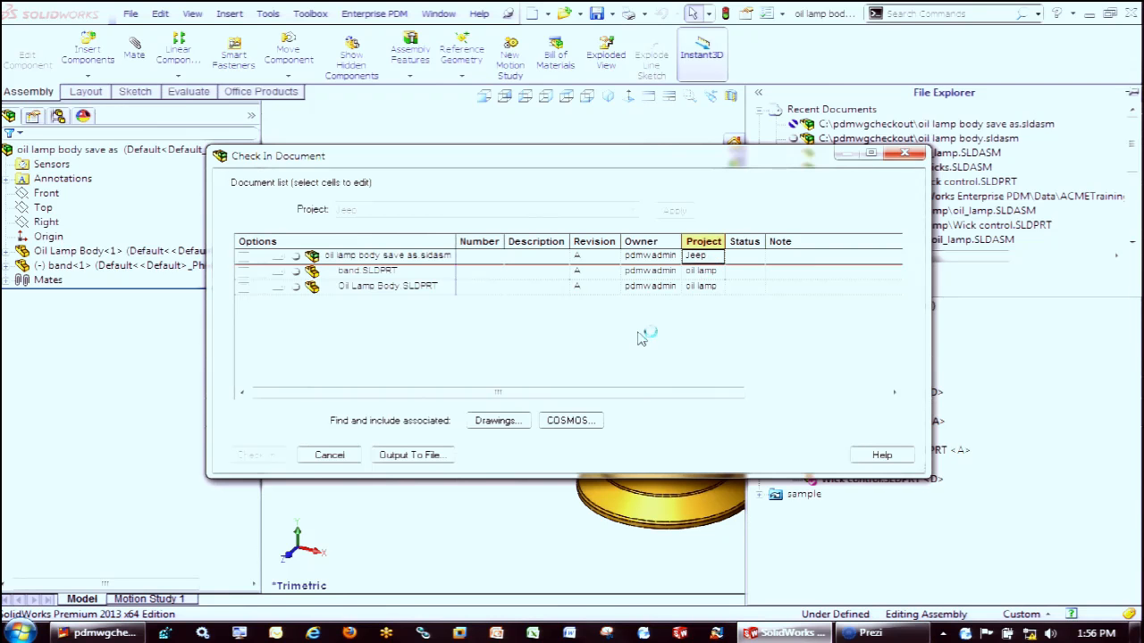
pyautogui.click(329, 456)
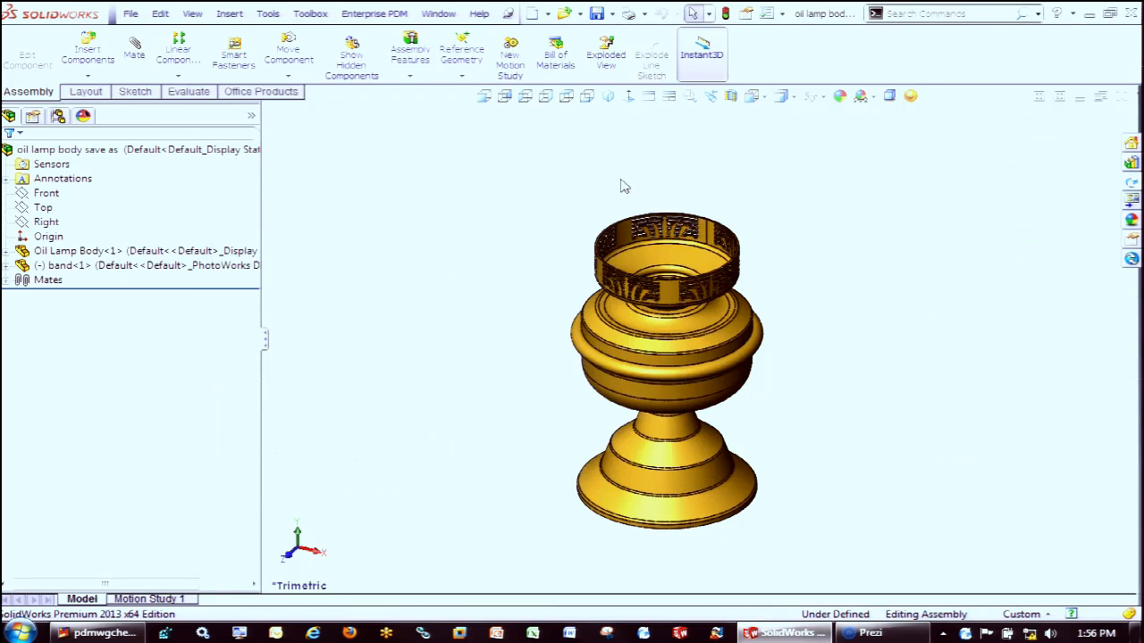
# Close the "oil lamp body save as" assembly and open "oil lamp body save as copy.sldasm" from the pdmwgcheckout folder
pyautogui.click(1121, 97)
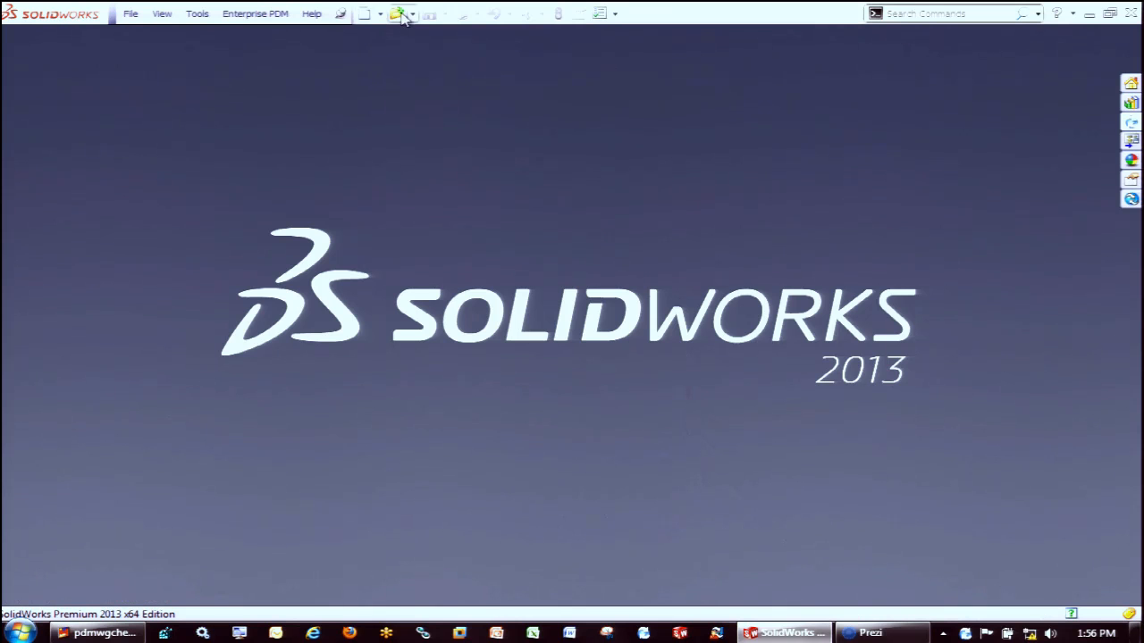
pyautogui.click(399, 14)
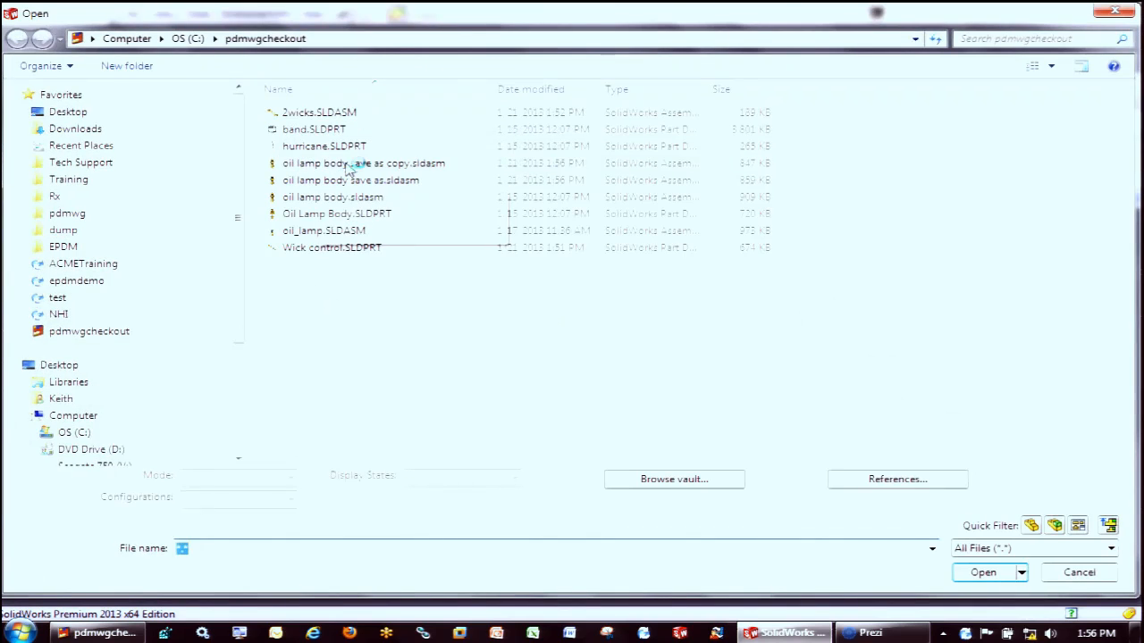
pyautogui.doubleClick(350, 166)
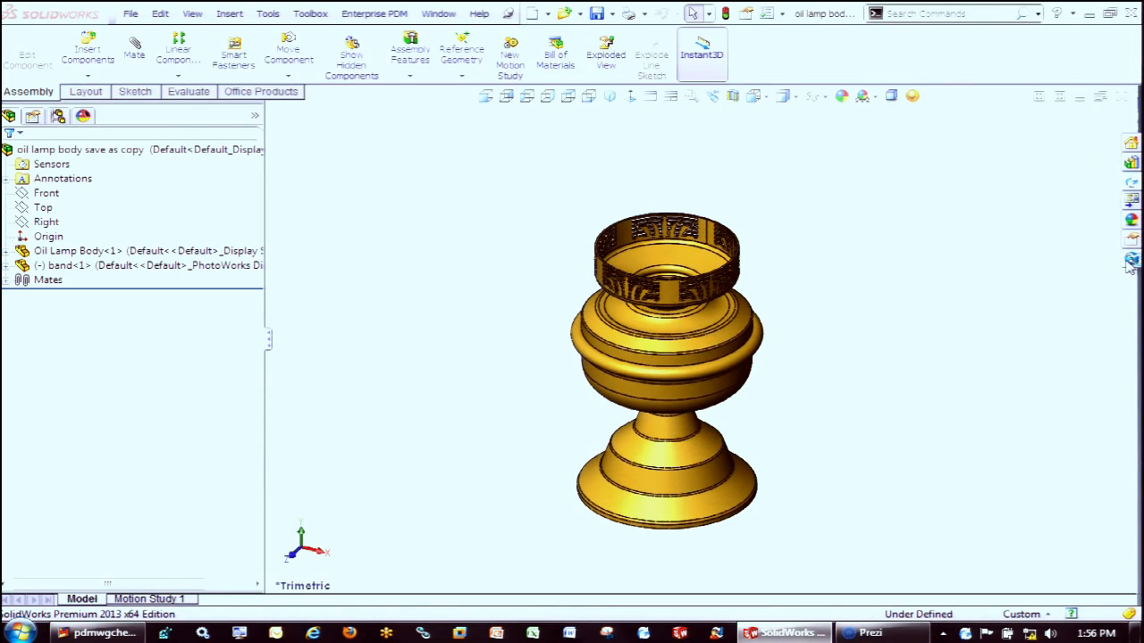
# Check the active "oil lamp body save as copy" assembly into the sample project as revision A, continuing without a number or description
pyautogui.click(1131, 184)
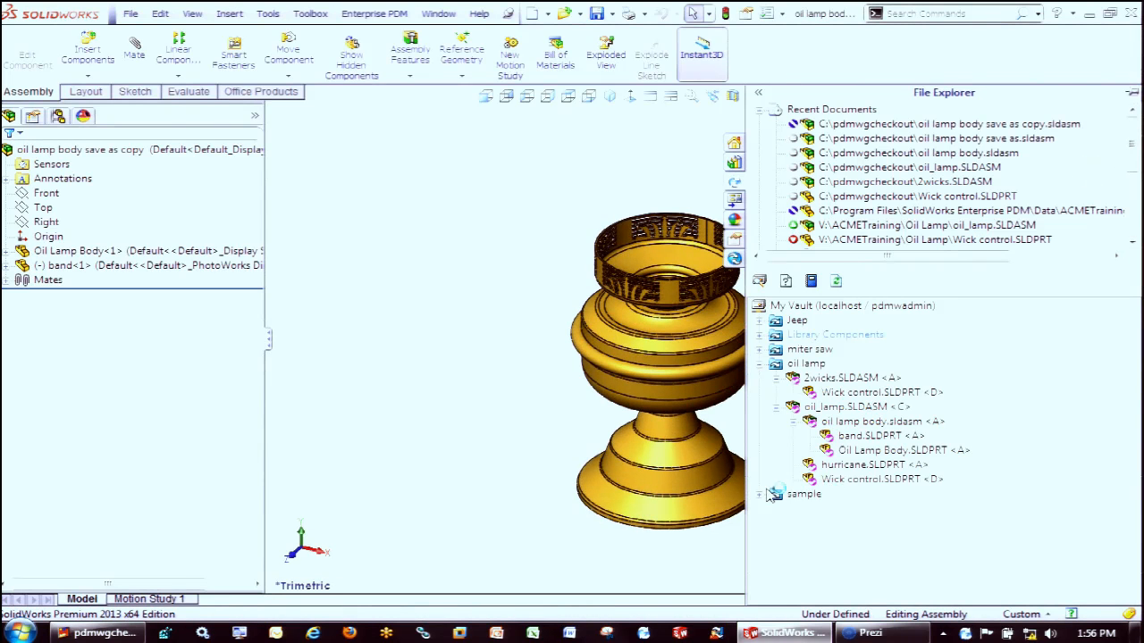
pyautogui.rightClick(946, 528)
pyautogui.click(963, 404)
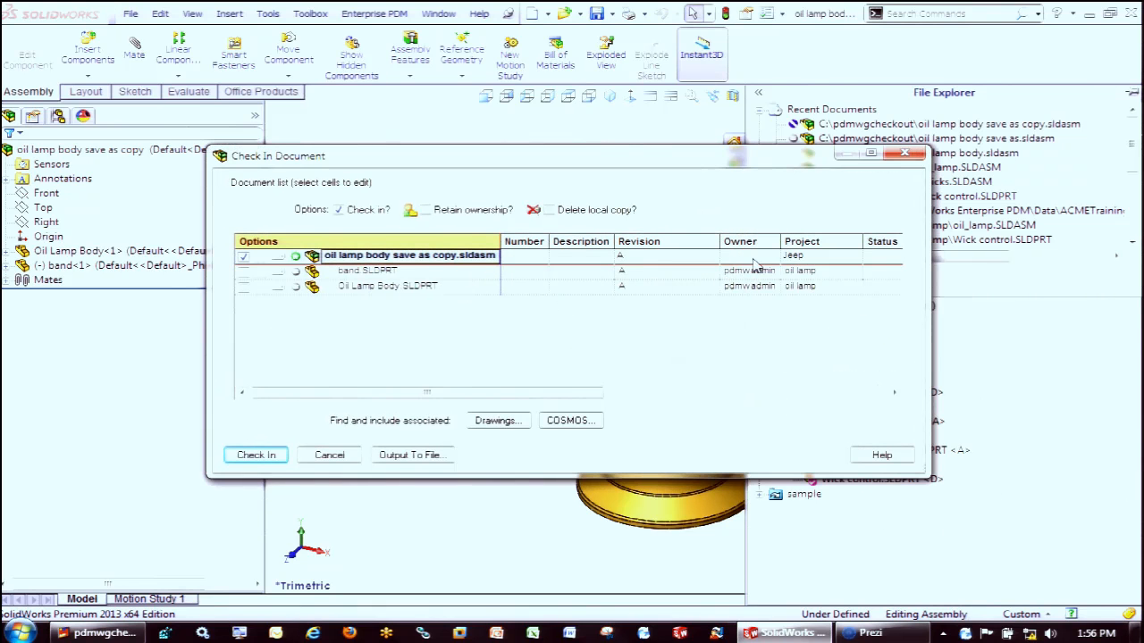
pyautogui.click(792, 258)
pyautogui.click(856, 259)
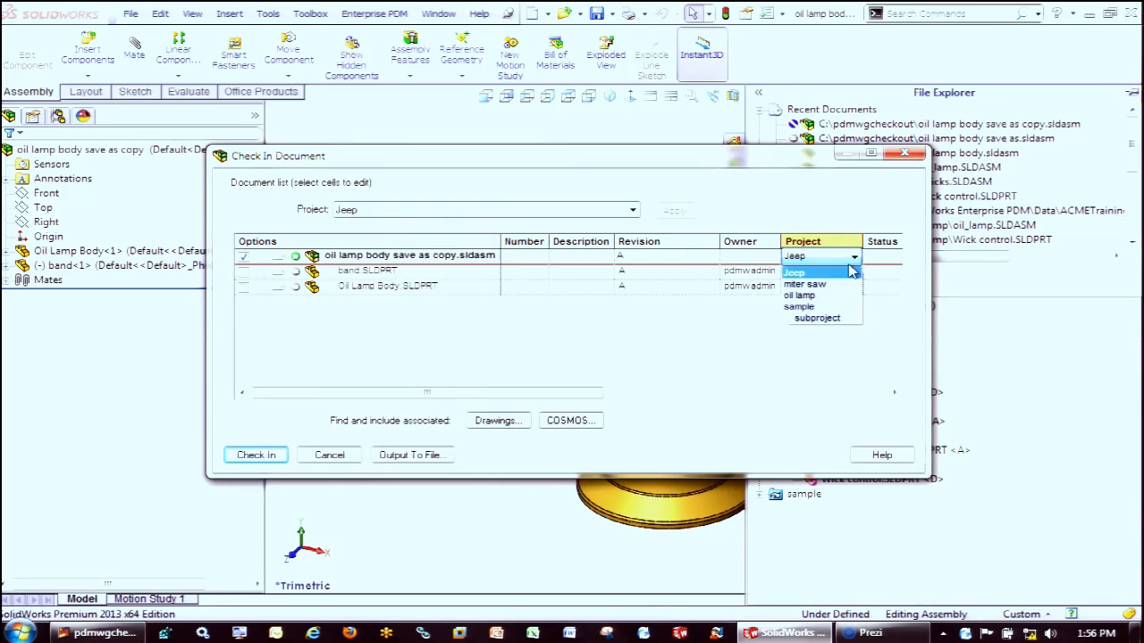
pyautogui.click(824, 309)
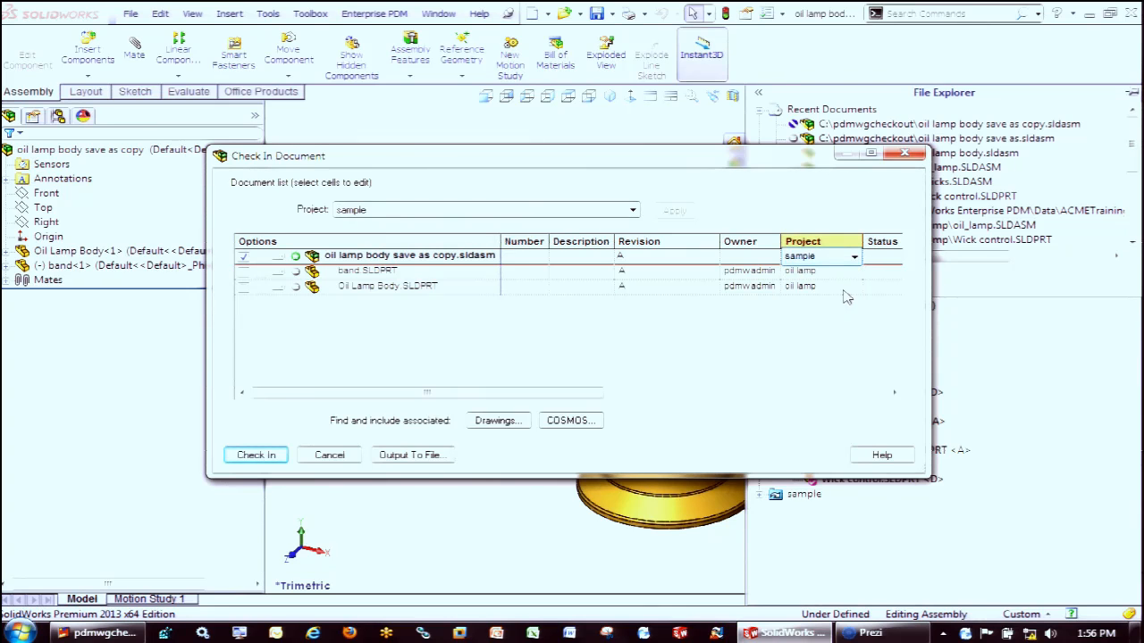
pyautogui.click(847, 272)
pyautogui.click(849, 286)
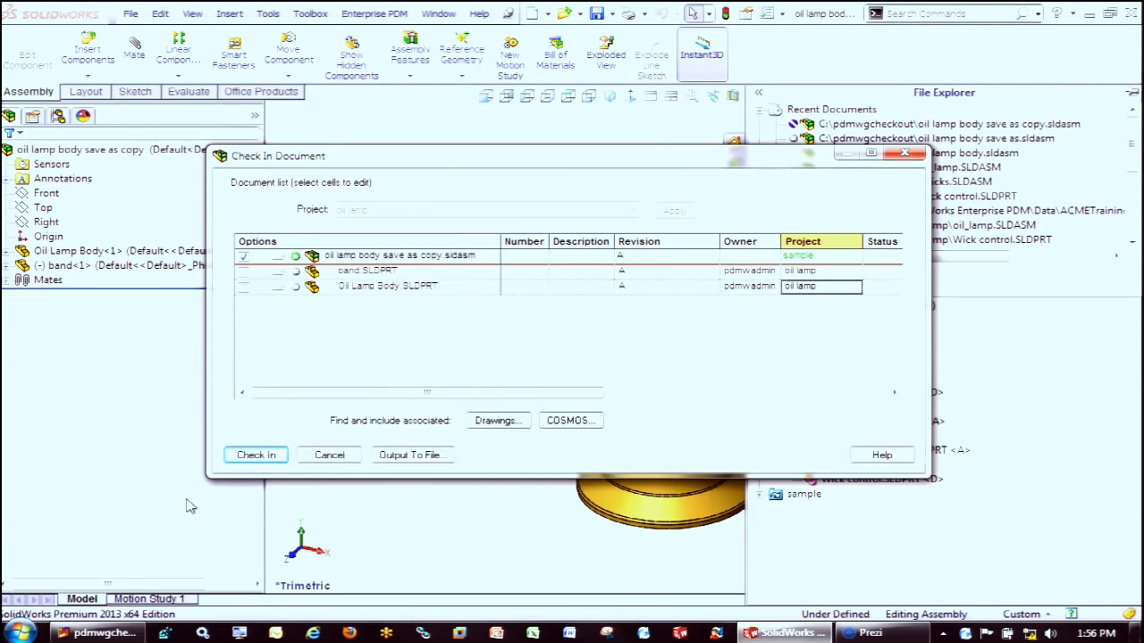
pyautogui.click(259, 459)
pyautogui.click(461, 376)
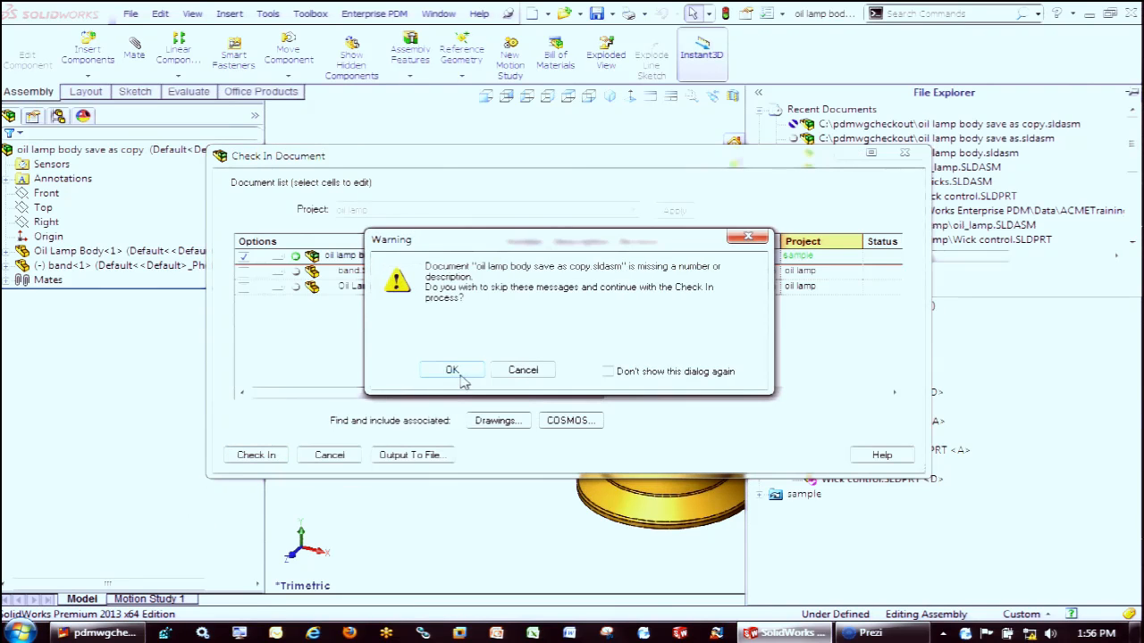
pyautogui.click(640, 393)
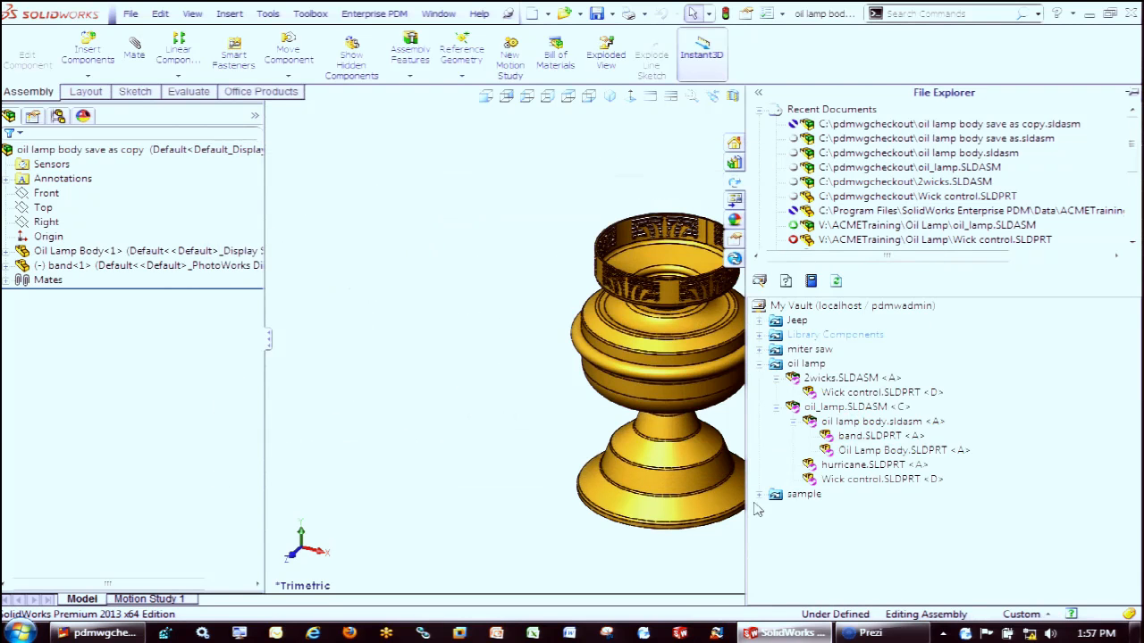
# Expand the sample project and its "oil lamp body save as copy.sldasm" in the vault tree to examine the referenced parts
pyautogui.click(759, 496)
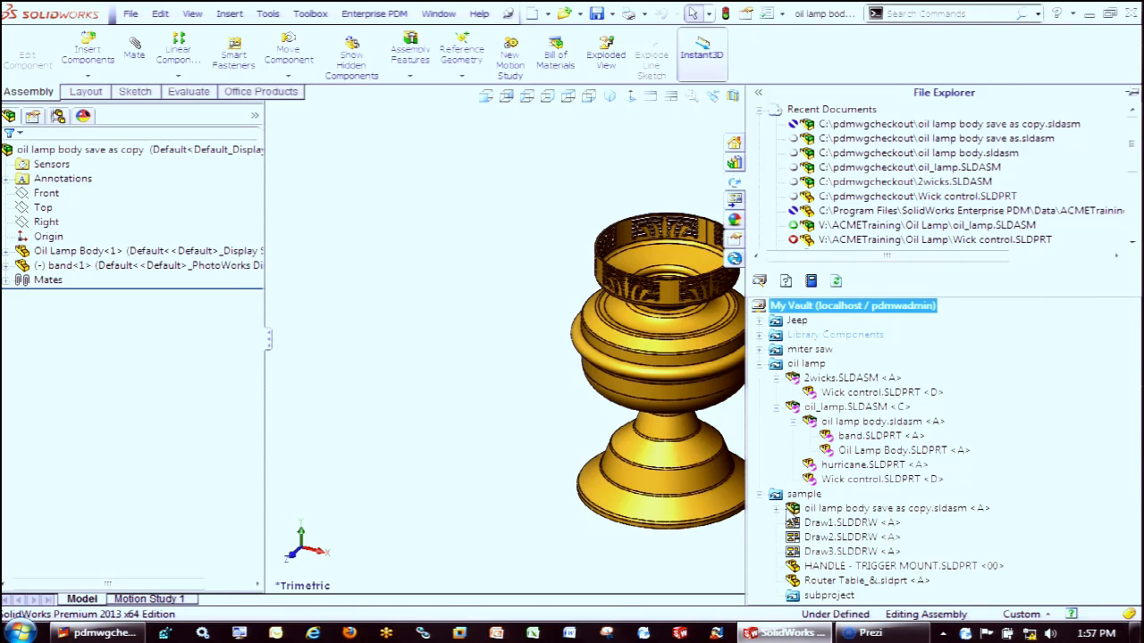
pyautogui.click(777, 509)
pyautogui.scroll(-2, 836, 539)
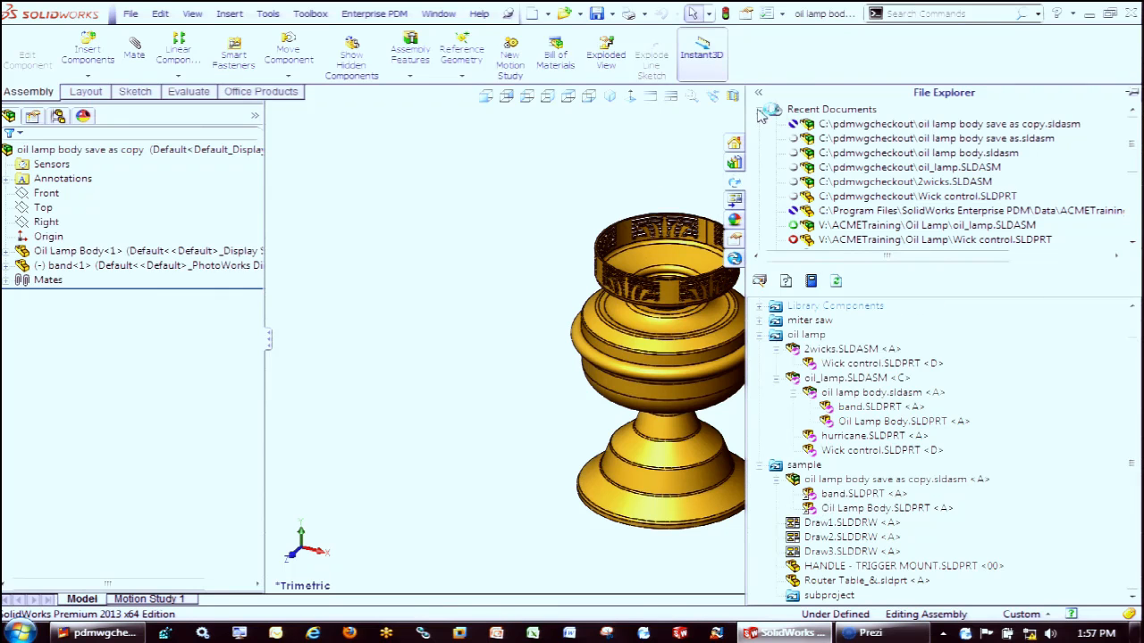
# Run the Workgroup PDM Cleanup comparison on the pdmwgcheckout folder to review each document's owner and project, deleting nothing
pyautogui.doubleClick(831, 109)
pyautogui.rightClick(880, 171)
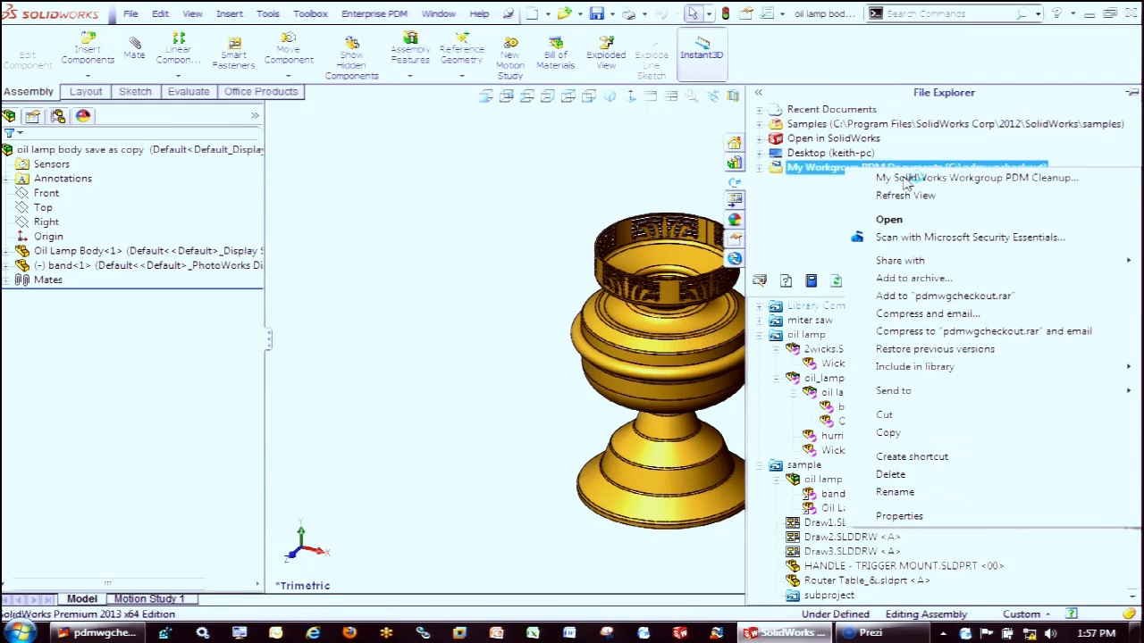
pyautogui.click(1082, 178)
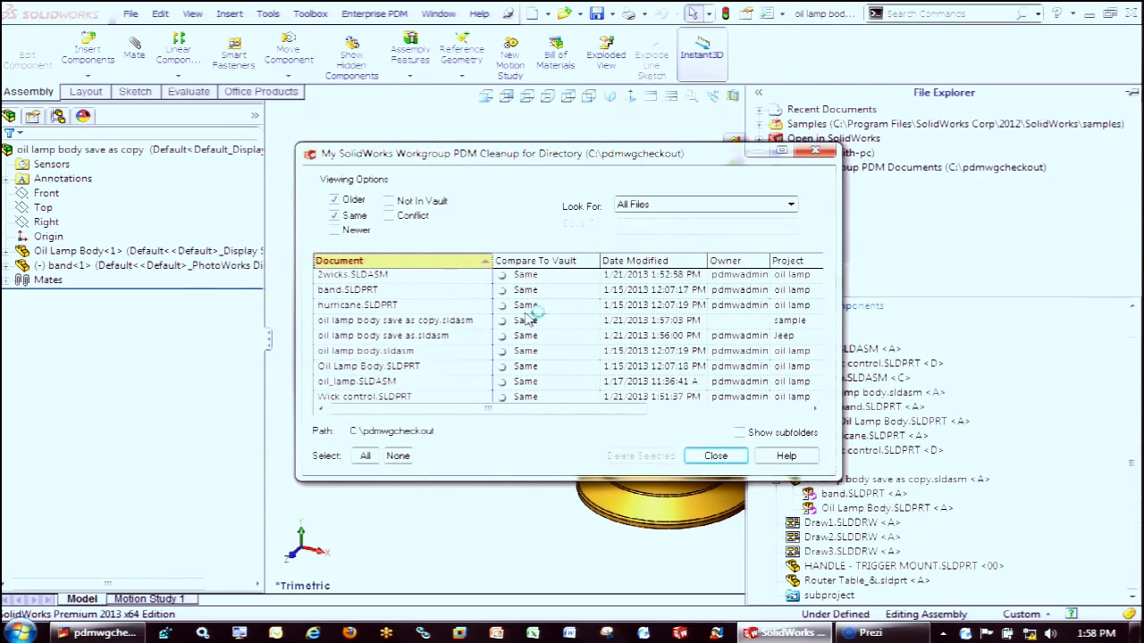
pyautogui.click(815, 151)
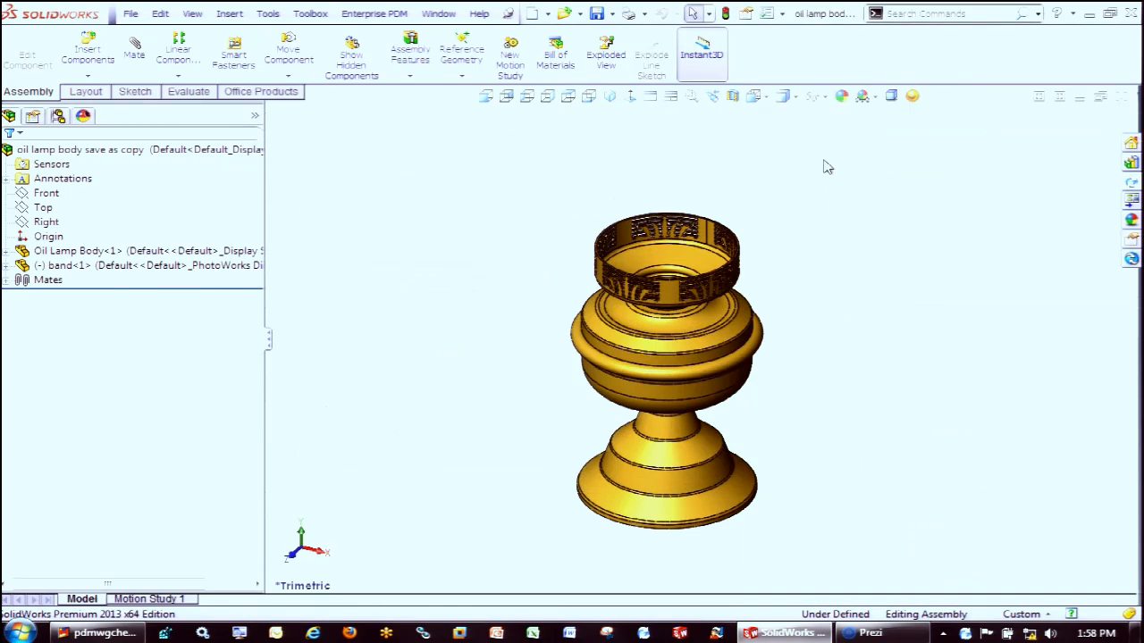
# Close the assembly and browse for oil_lamp.SLDASM in the ACMETraining vault's Oil Lamp folder, selecting it without opening it
pyautogui.click(1122, 96)
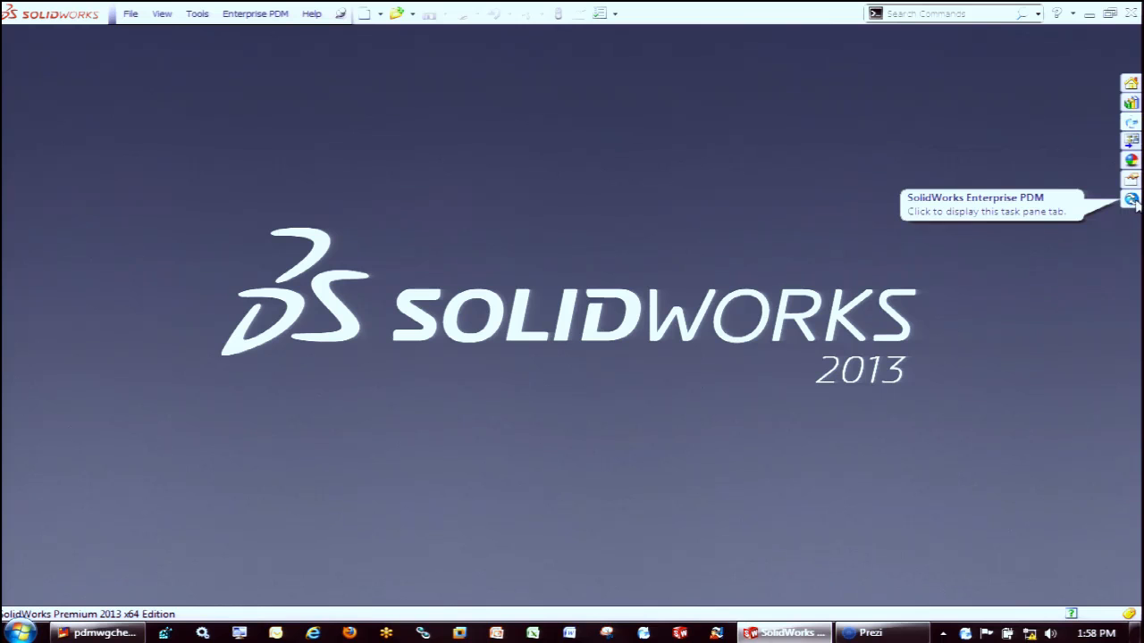
pyautogui.click(396, 14)
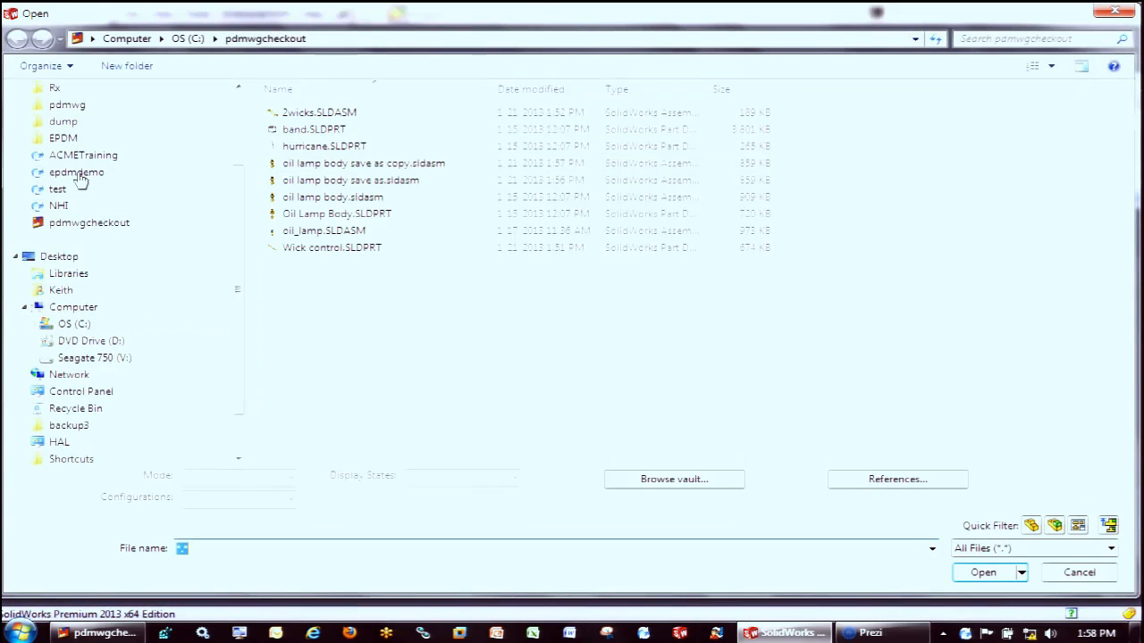
pyautogui.click(80, 157)
pyautogui.doubleClick(279, 173)
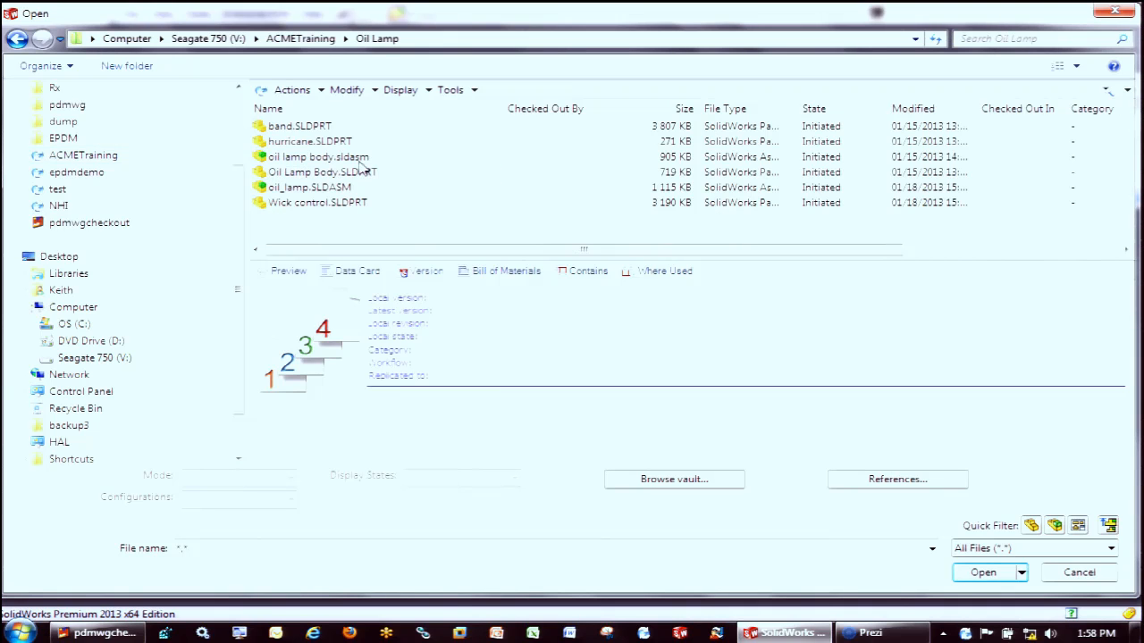
pyautogui.click(343, 189)
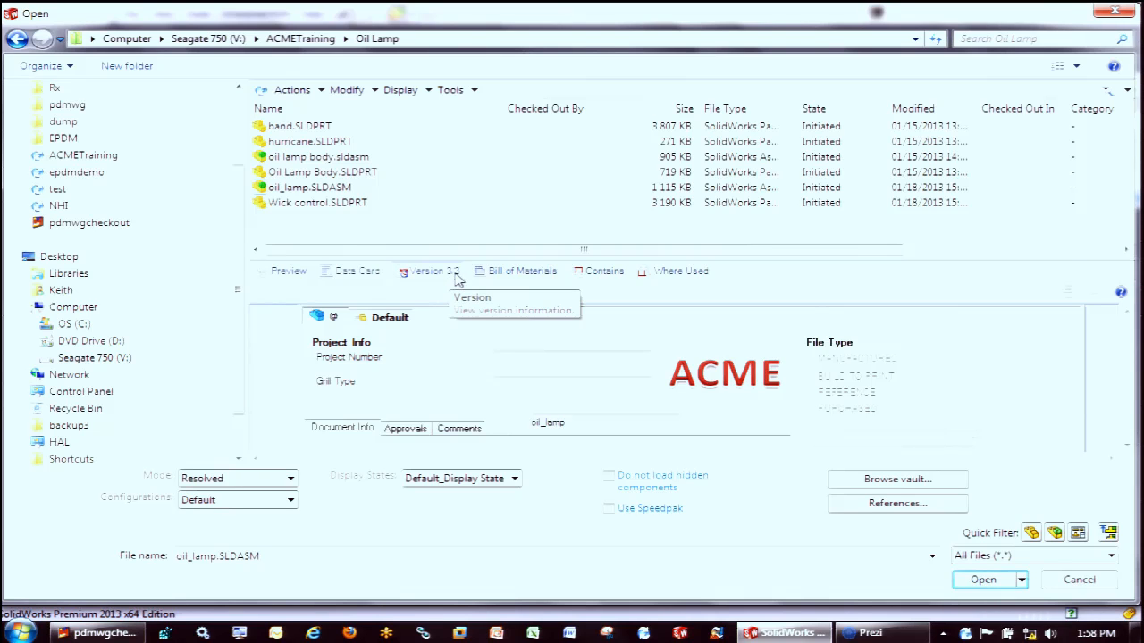
# Review the version information, version 3 bill of materials and contained references of oil_lamp.SLDASM, closing the Open dialog without loading it
pyautogui.click(446, 274)
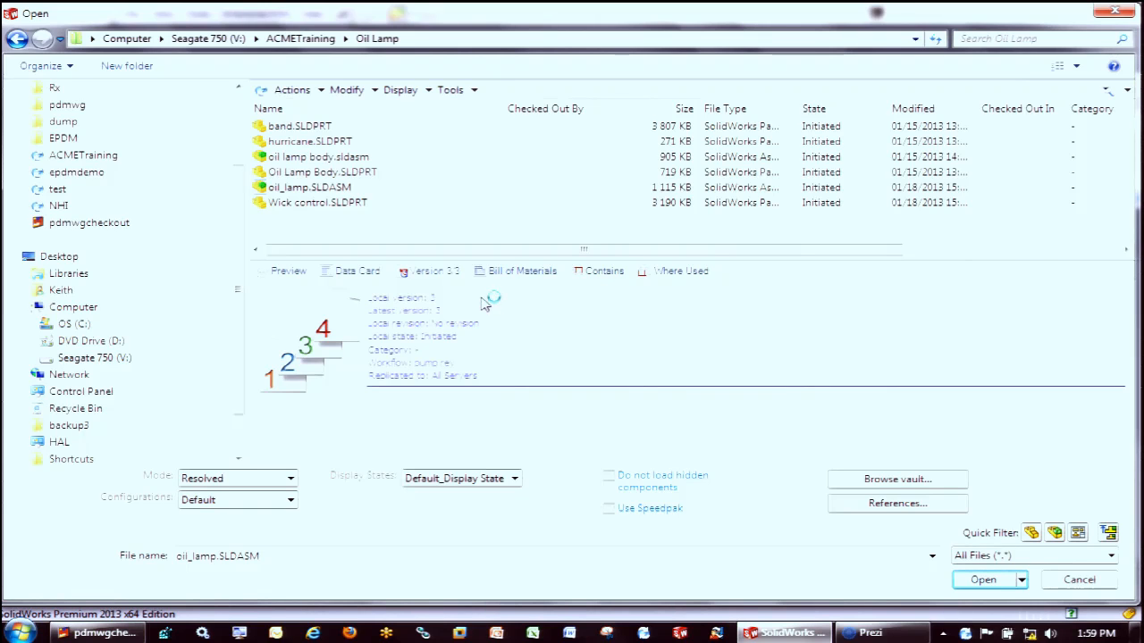
pyautogui.click(521, 273)
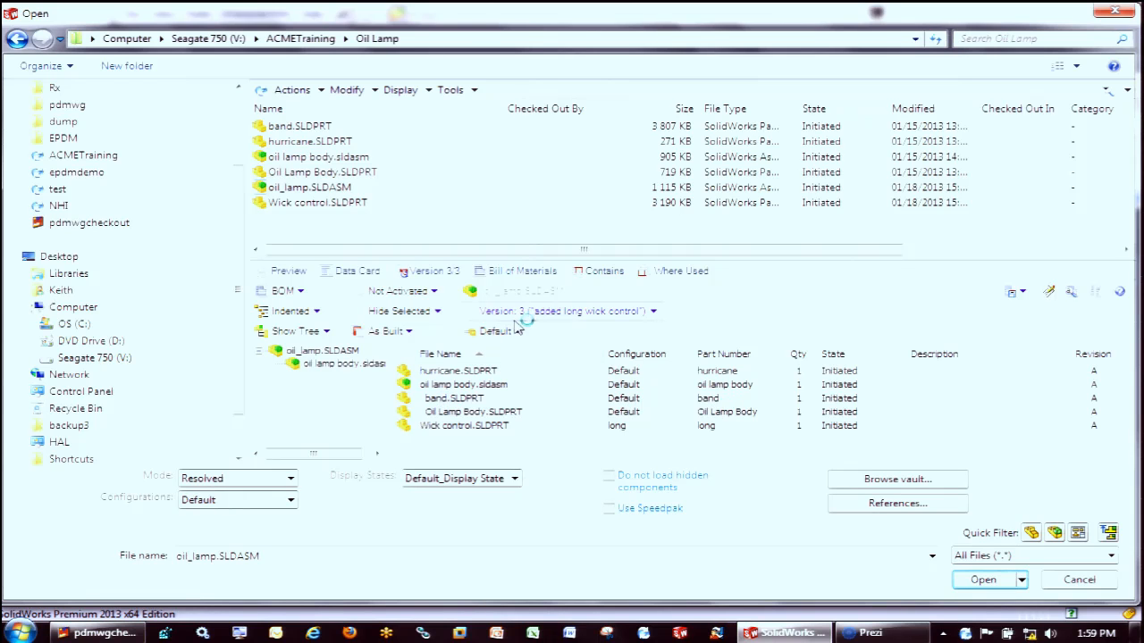
pyautogui.click(655, 313)
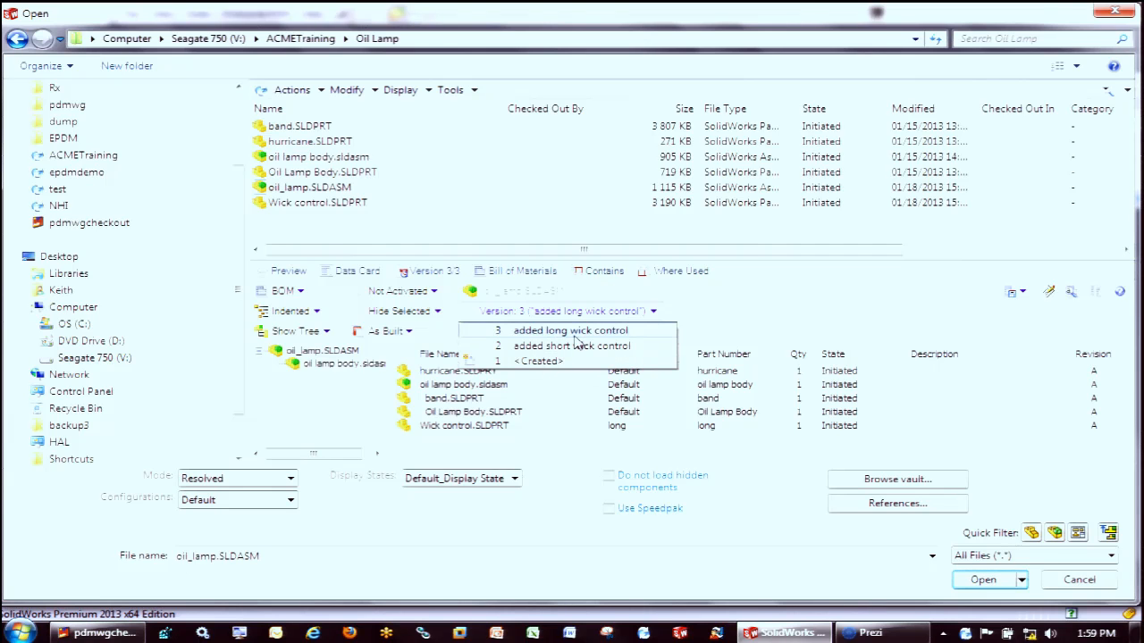
pyautogui.click(652, 330)
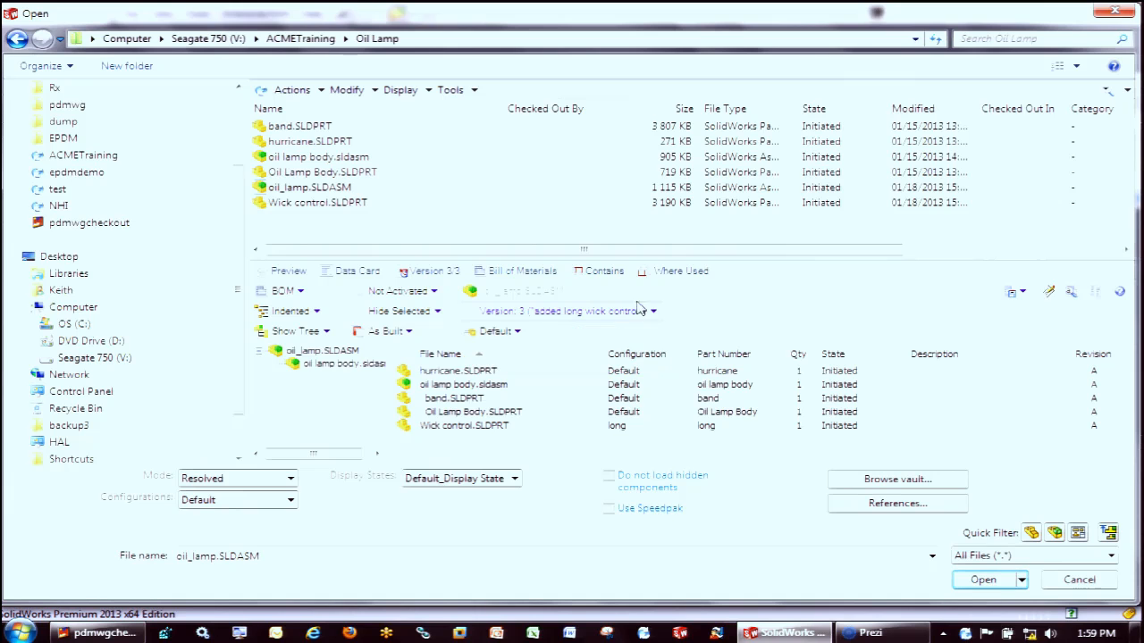
pyautogui.click(604, 270)
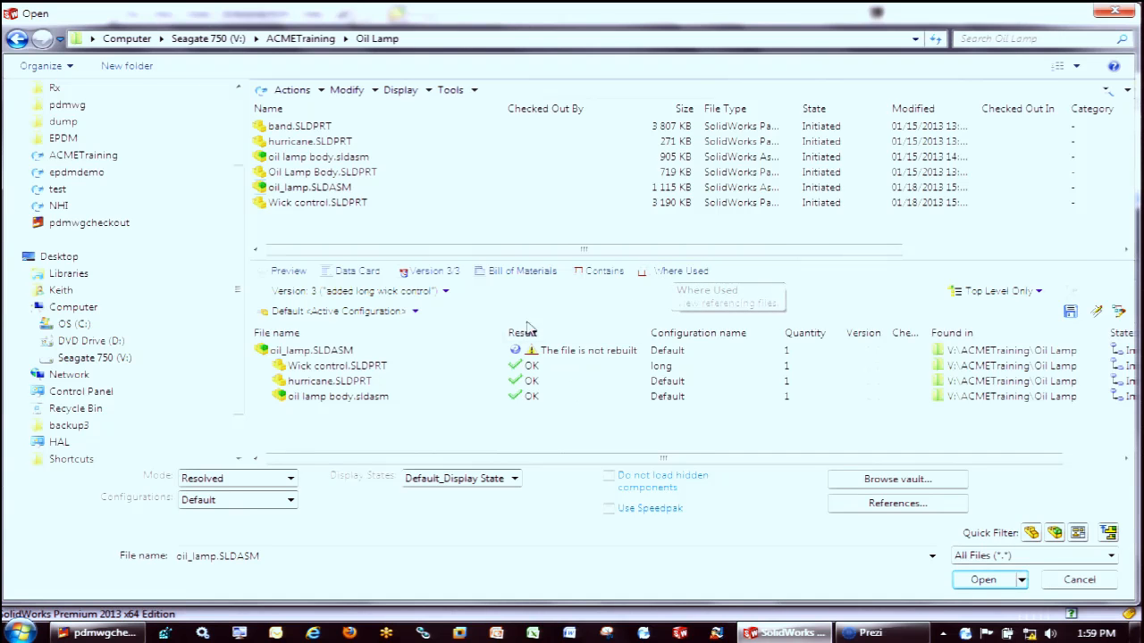
pyautogui.rightClick(359, 368)
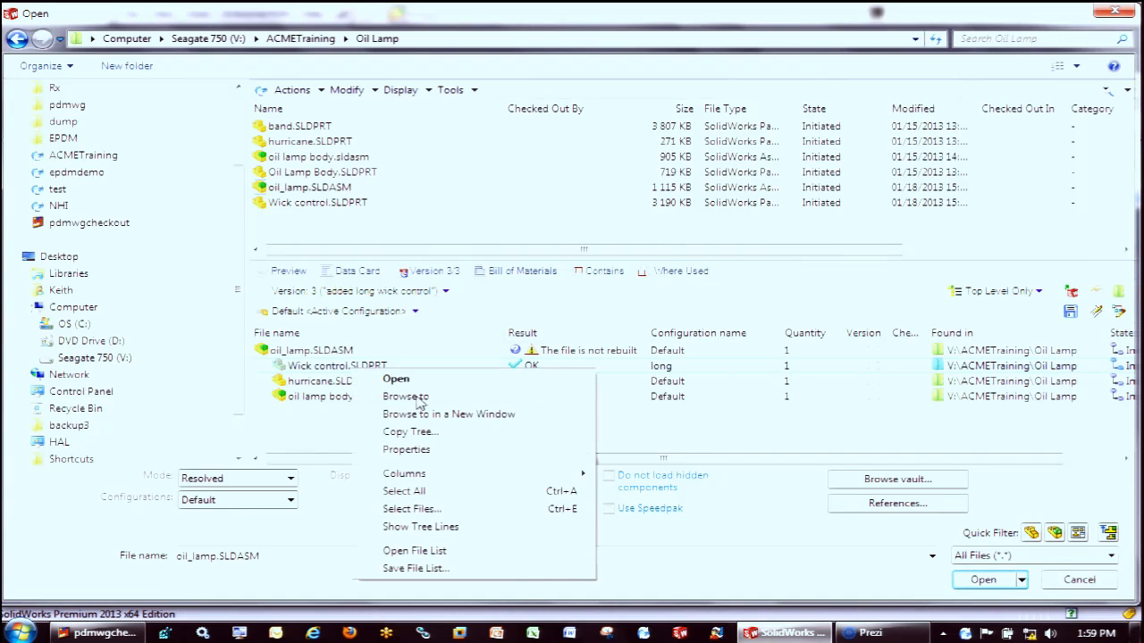
pyautogui.click(1114, 11)
# Switch to Windows Explorer, view the references contained in oil_lamp.SLDASM in the ACMETraining Oil Lamp folder, and browse to its Wick control.SLDPRT
pyautogui.click(99, 633)
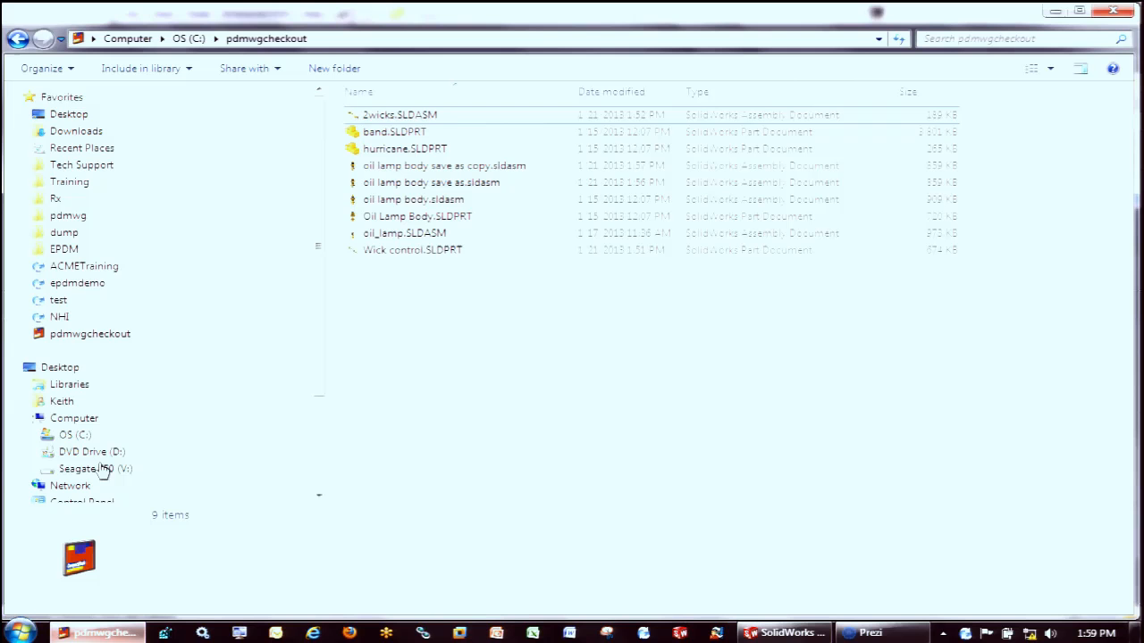
pyautogui.click(92, 268)
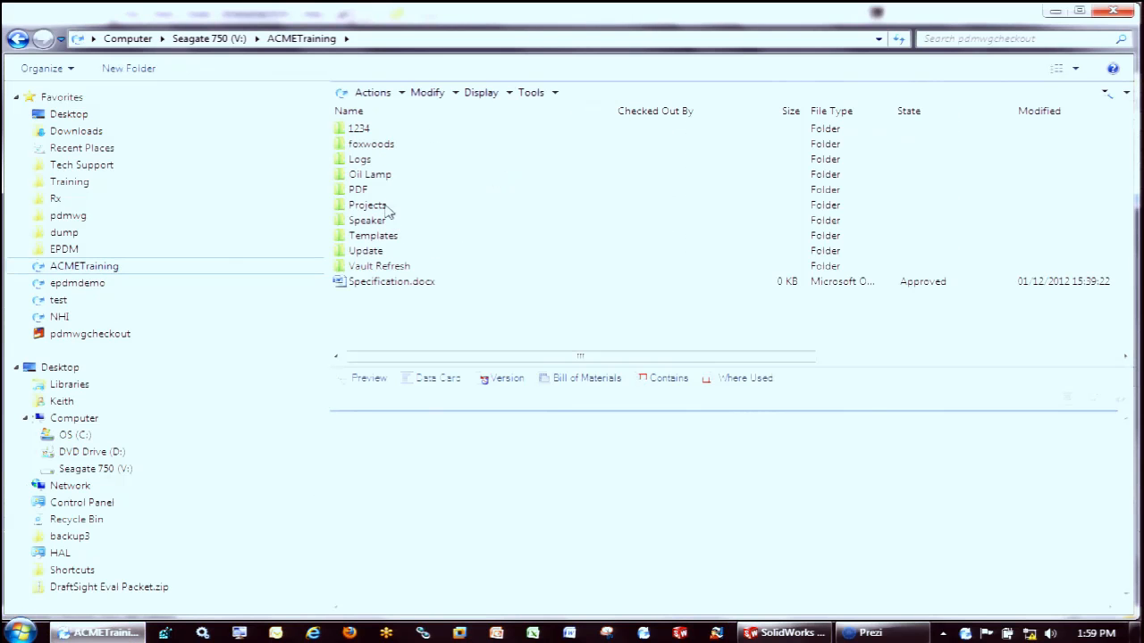
pyautogui.doubleClick(378, 174)
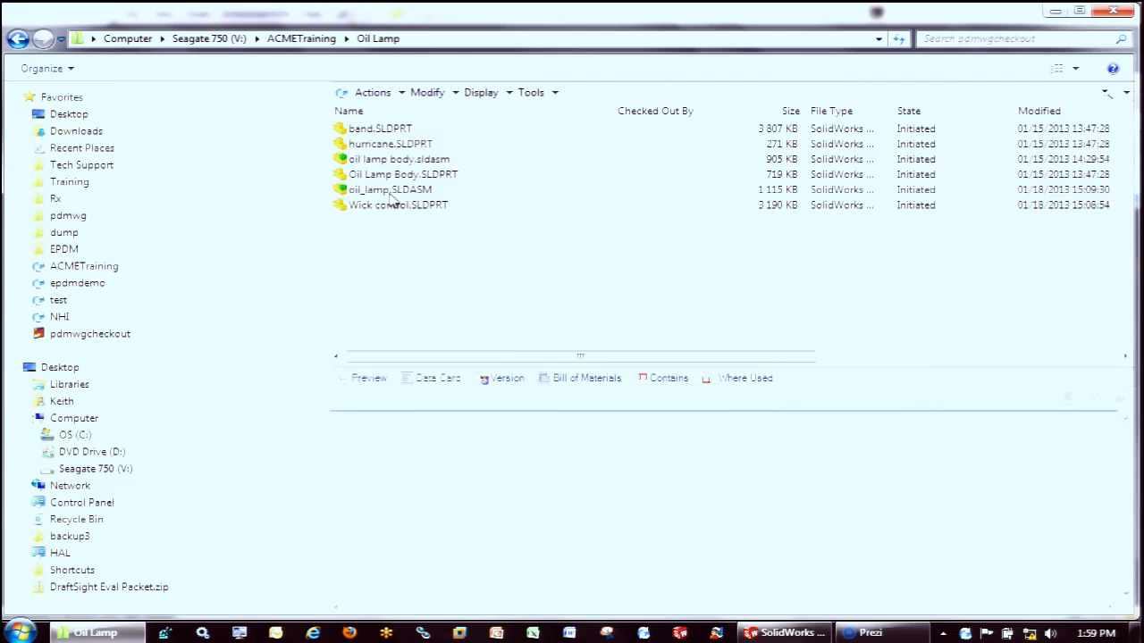
pyautogui.click(394, 191)
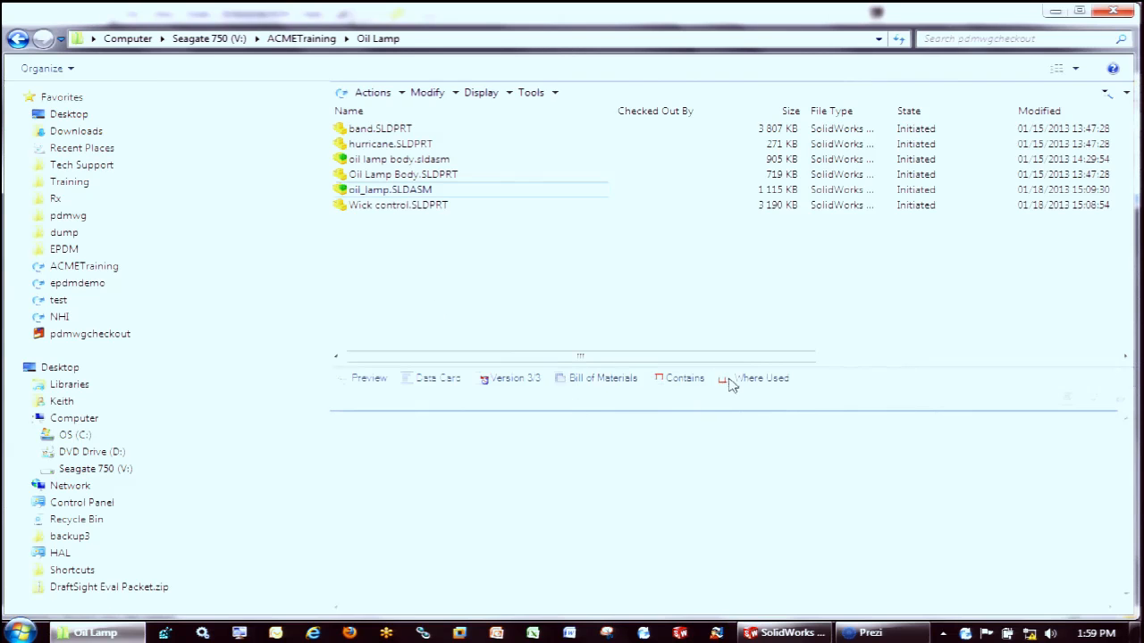
pyautogui.click(663, 381)
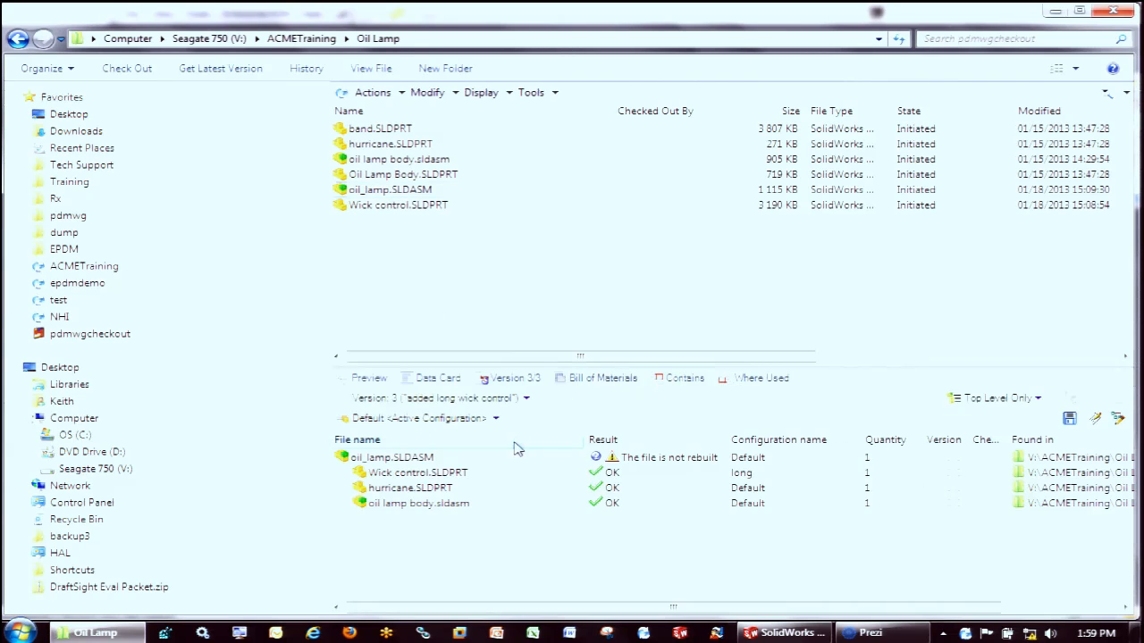
pyautogui.rightClick(428, 480)
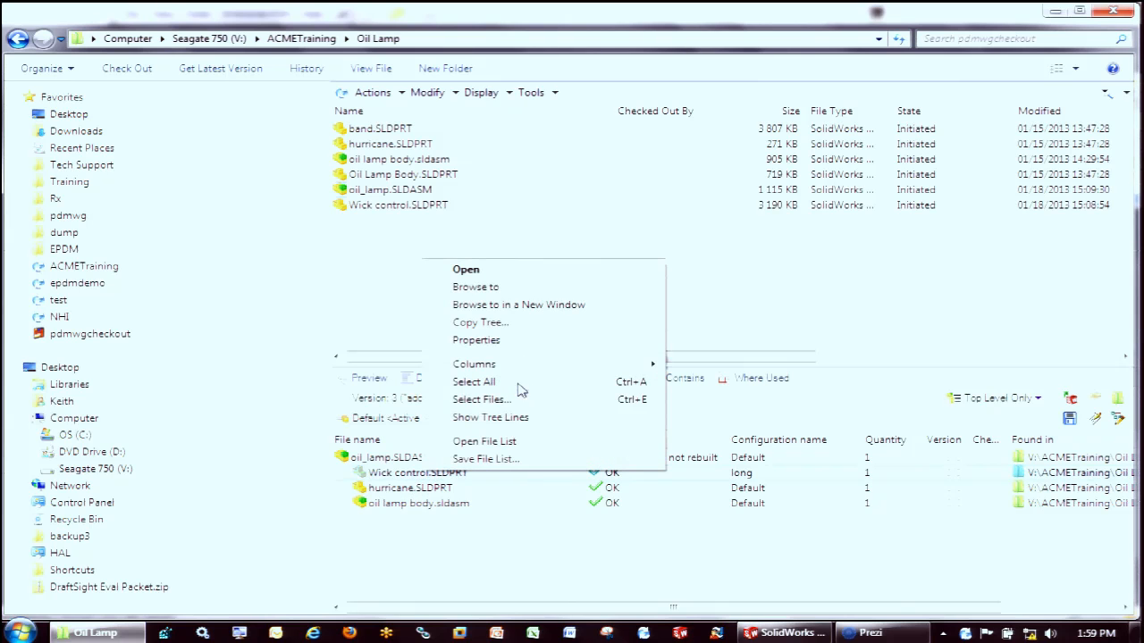
pyautogui.click(503, 290)
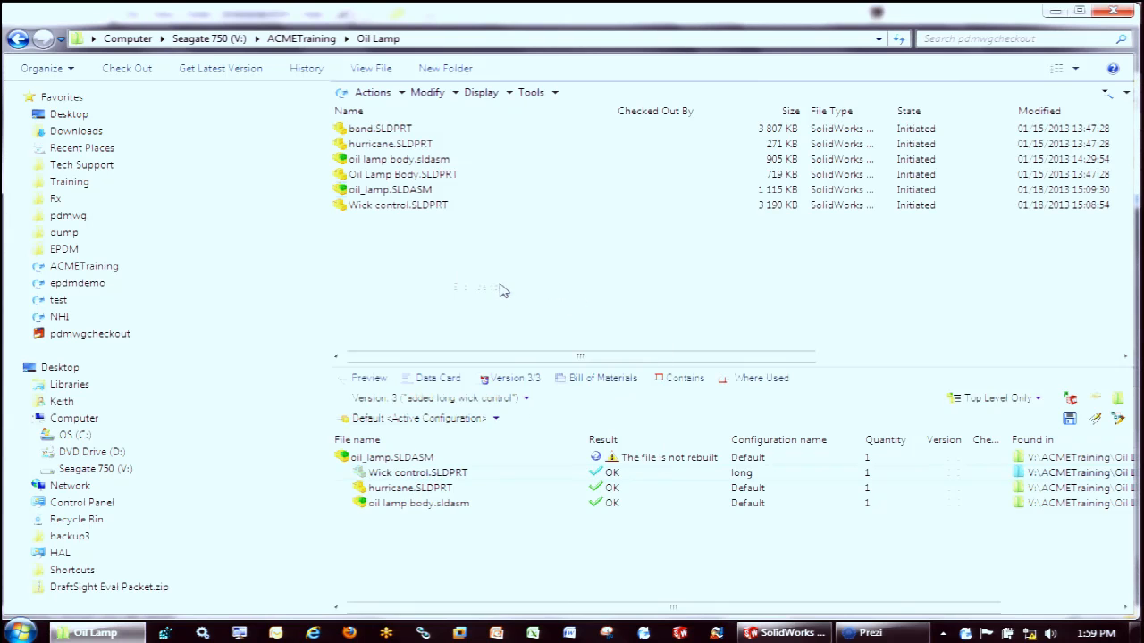
# Review the preview, version information, bill of materials and where-used references of Wick control.SLDPRT
pyautogui.click(375, 383)
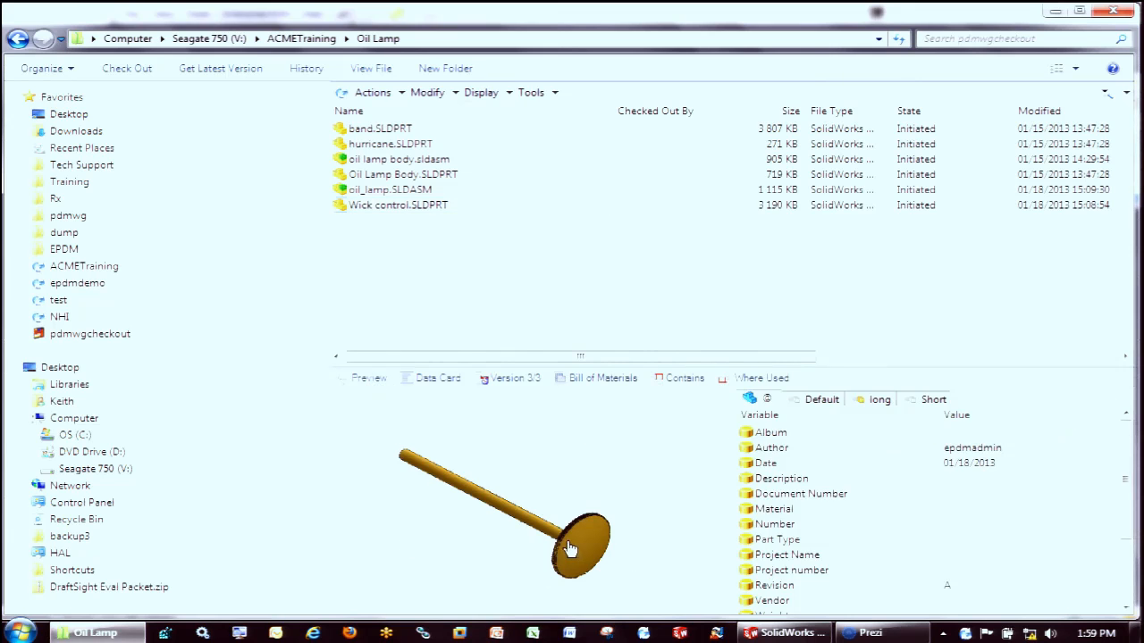
pyautogui.click(429, 388)
pyautogui.click(495, 384)
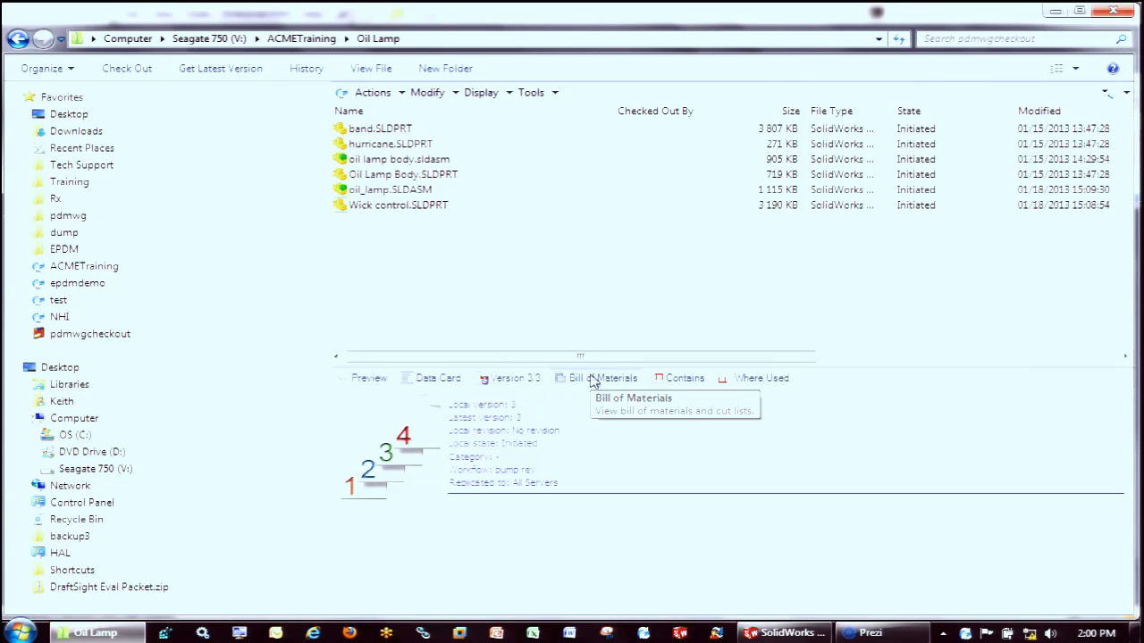
pyautogui.click(593, 380)
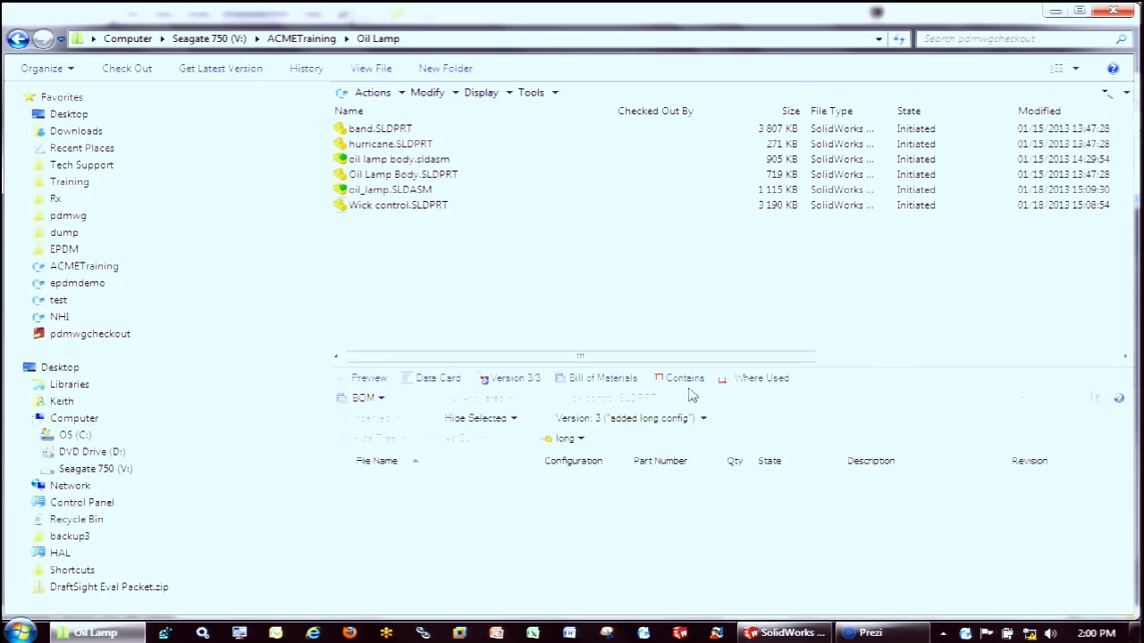
pyautogui.click(760, 384)
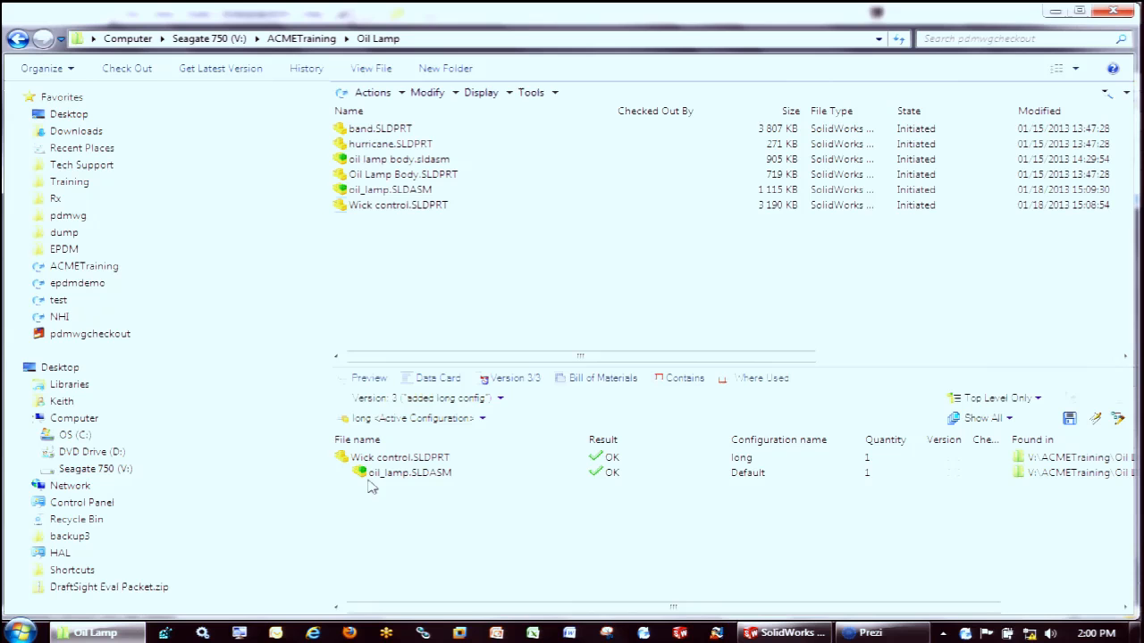
pyautogui.moveTo(795, 611); pyautogui.dragTo(909, 615)
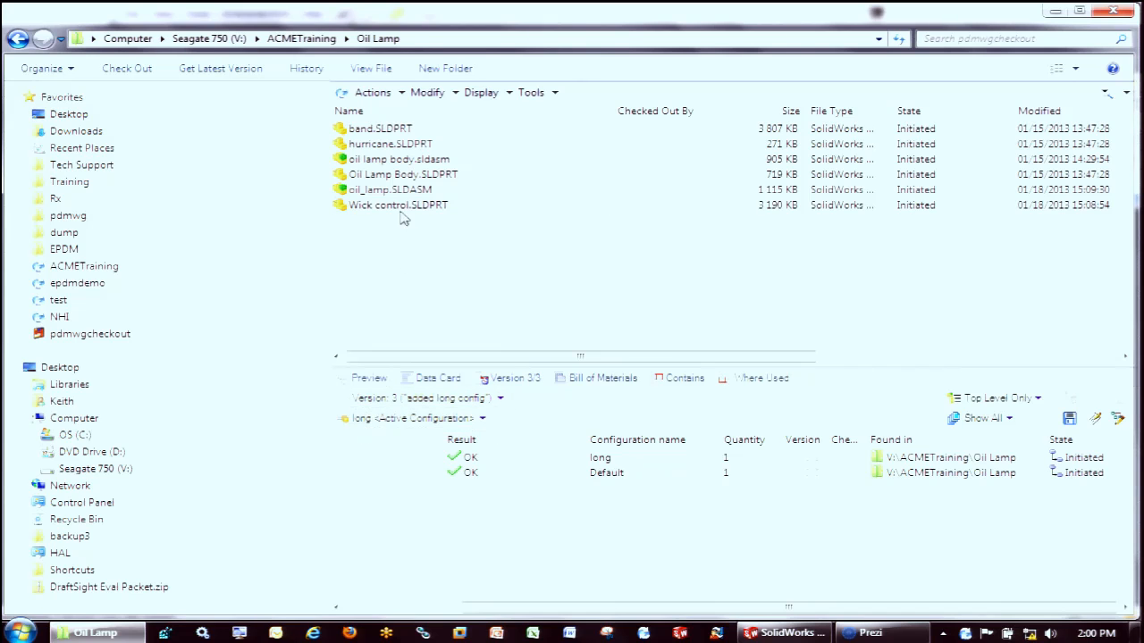
# Get version 2 of Wick control.SLDPRT from its history and check the local version information
pyautogui.click(502, 94)
pyautogui.click(521, 171)
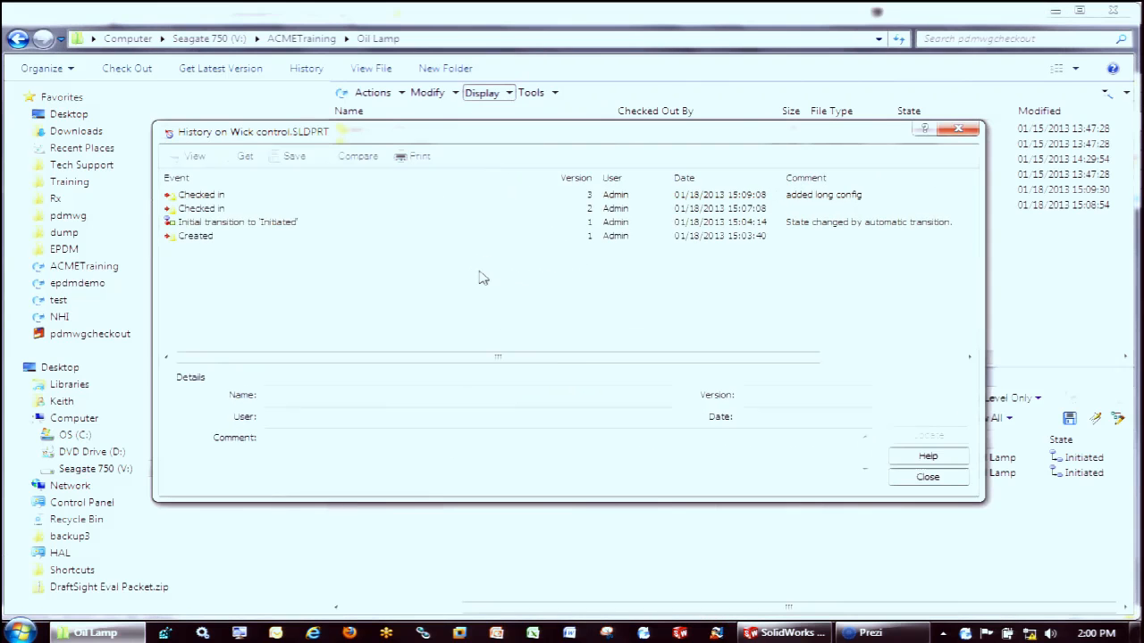
pyautogui.click(211, 210)
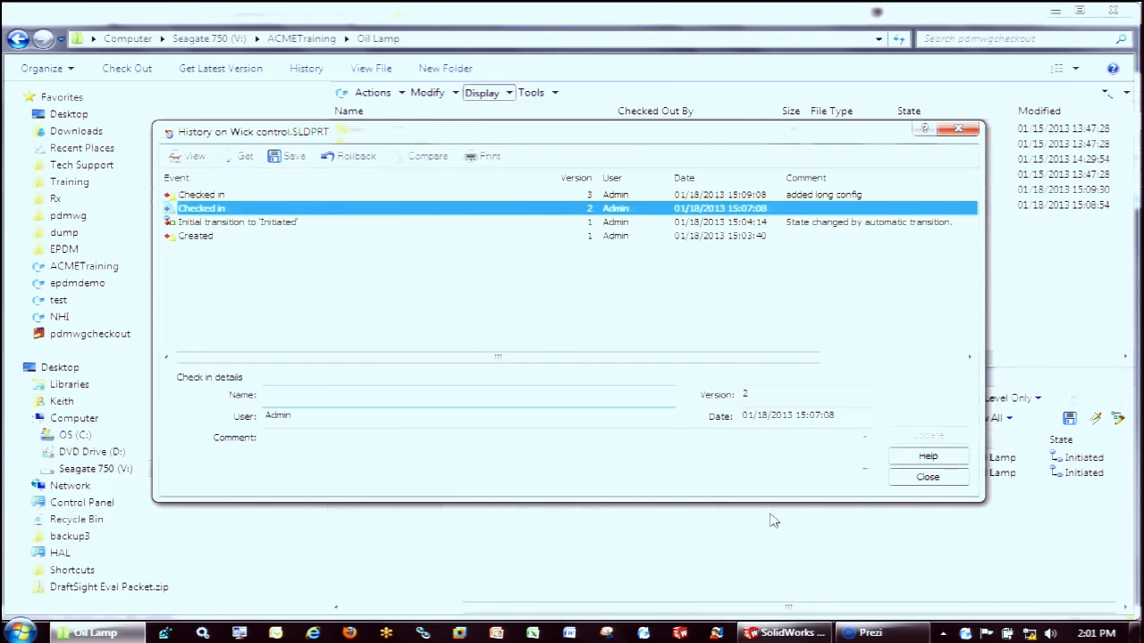
pyautogui.click(899, 483)
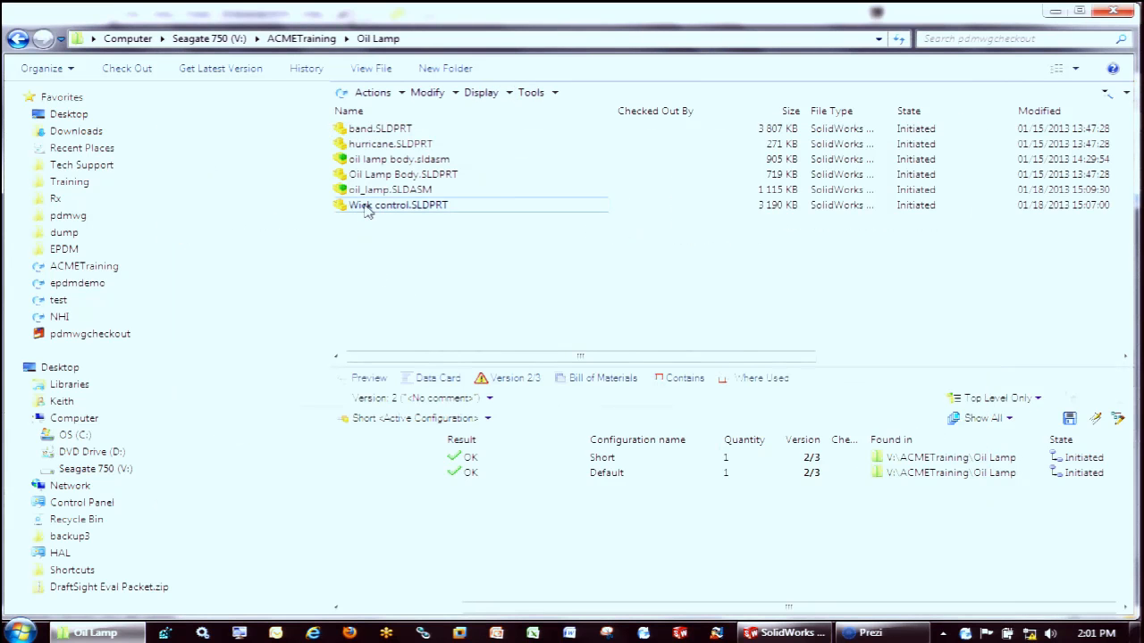
pyautogui.click(529, 379)
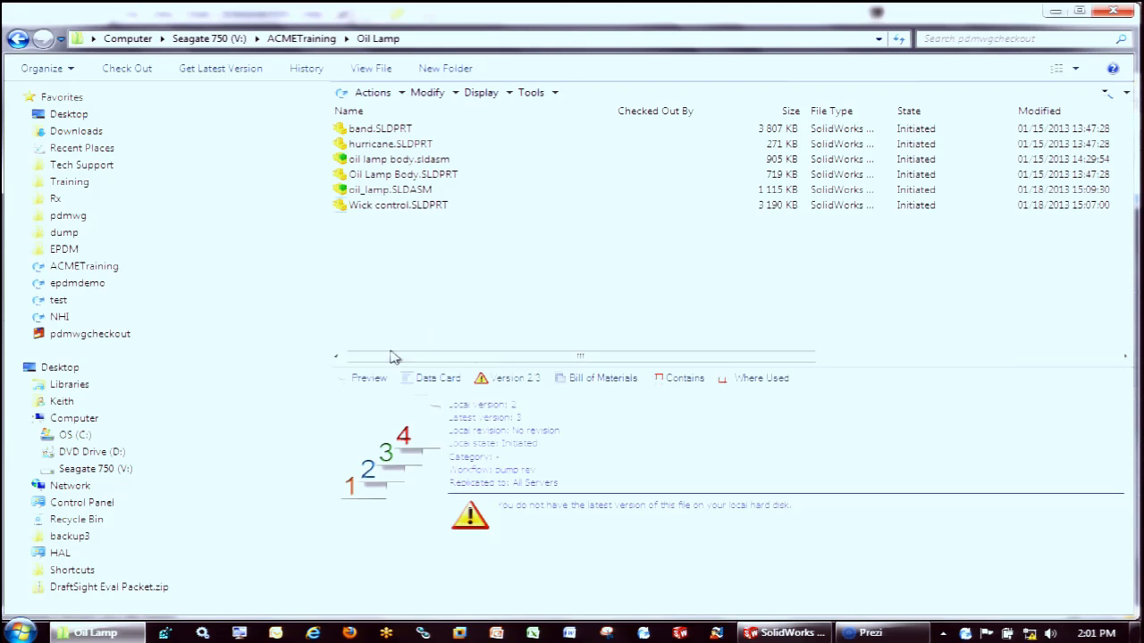
pyautogui.rightClick(390, 212)
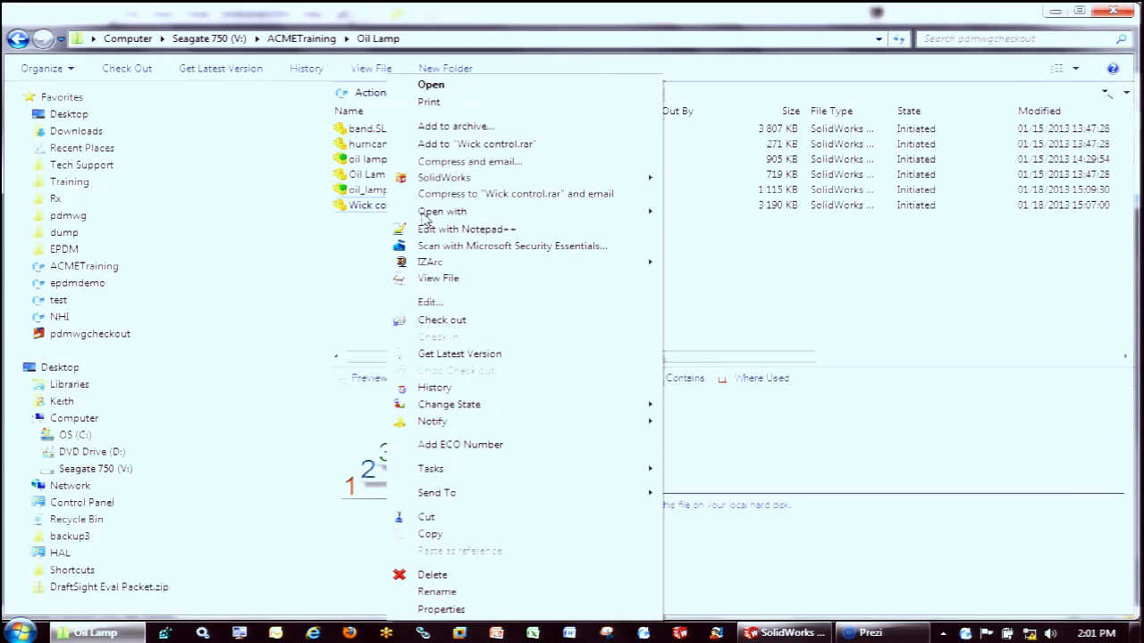
pyautogui.moveTo(436, 182)
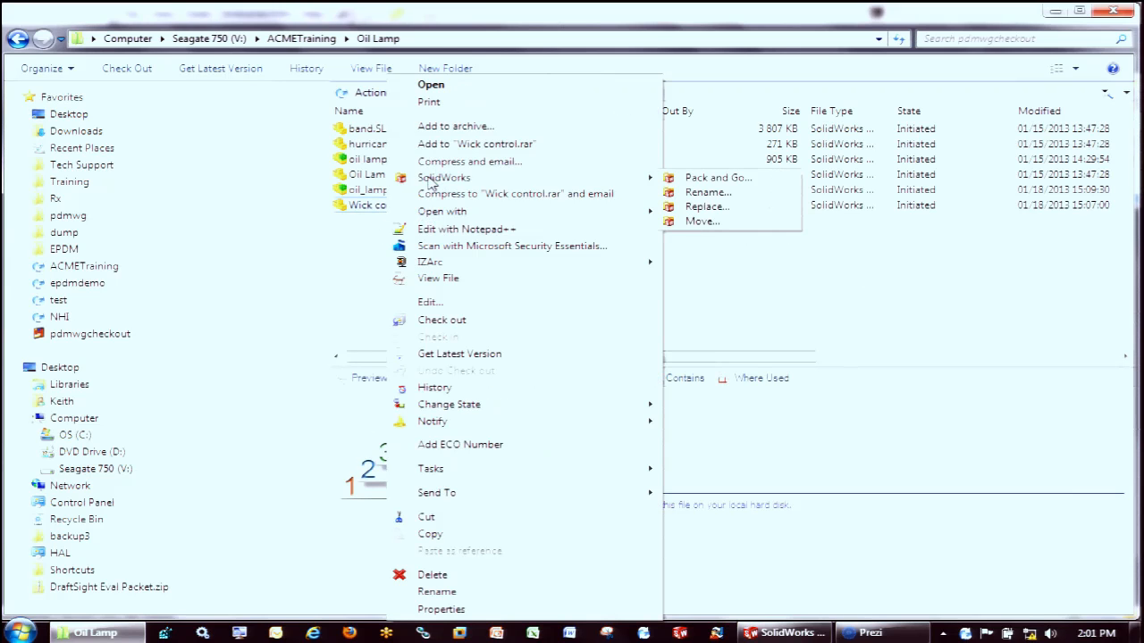
pyautogui.click(358, 239)
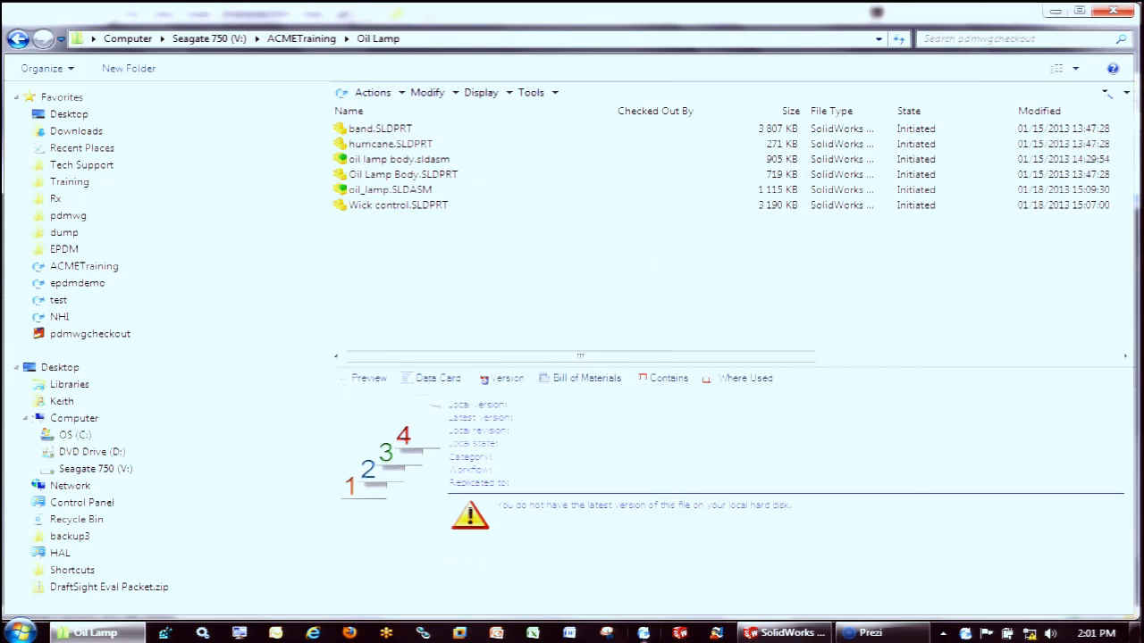
# Switch to SolidWorks and open Wick control.SLDPRT from the ACMETraining Oil Lamp folder with check-out, closing the part after viewing its feature tree
pyautogui.click(717, 634)
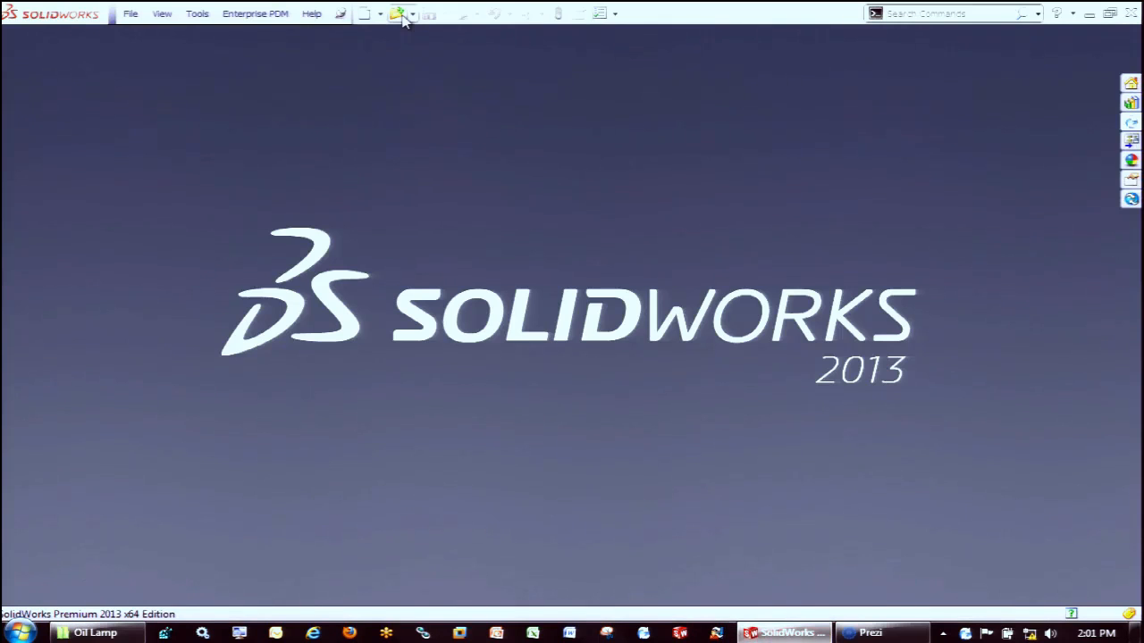
pyautogui.click(396, 14)
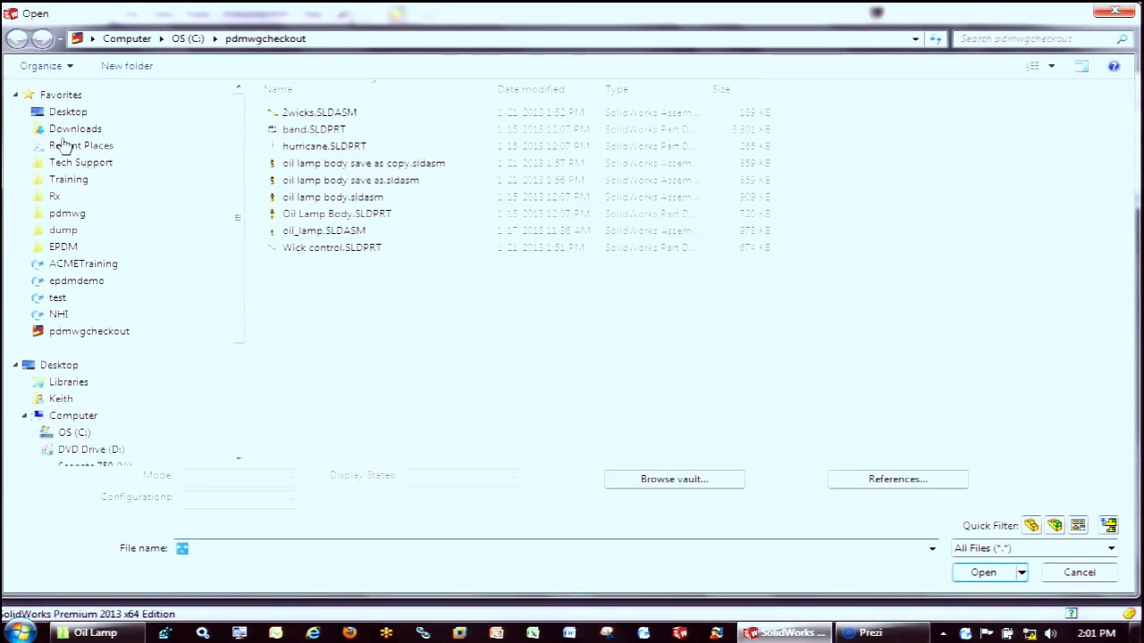
pyautogui.click(81, 267)
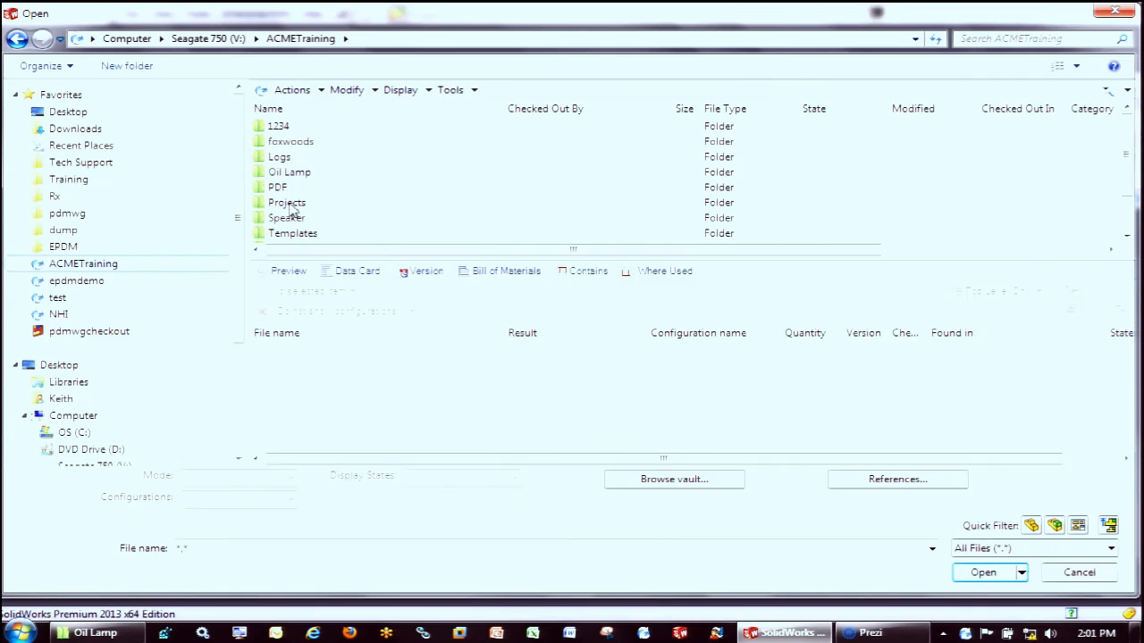
pyautogui.click(293, 174)
pyautogui.click(272, 173)
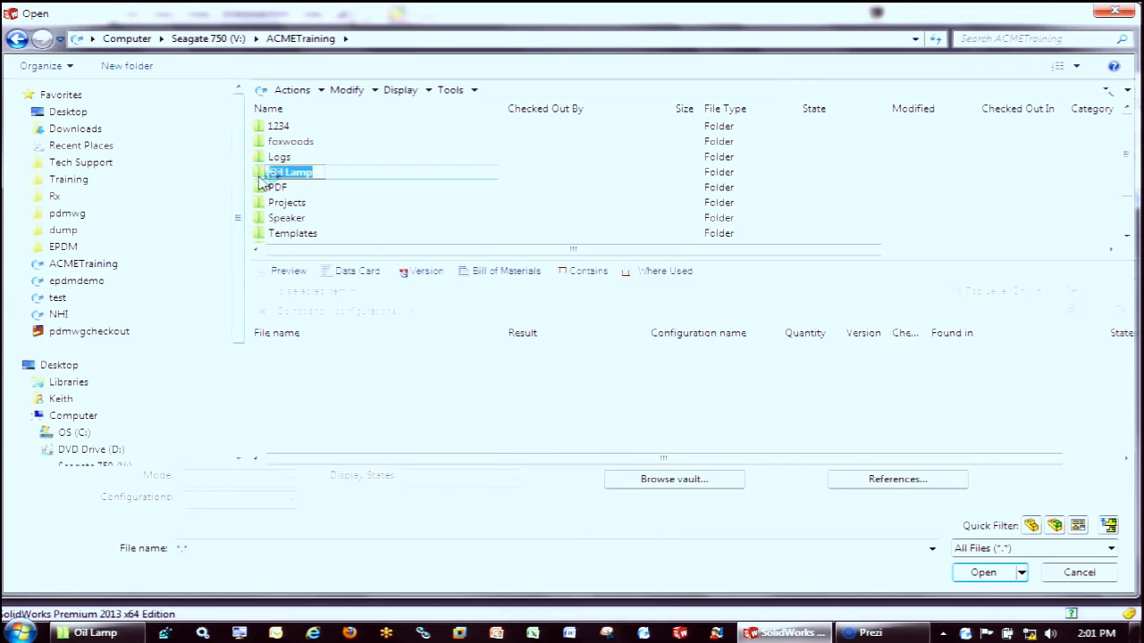
pyautogui.doubleClick(266, 176)
pyautogui.doubleClick(320, 203)
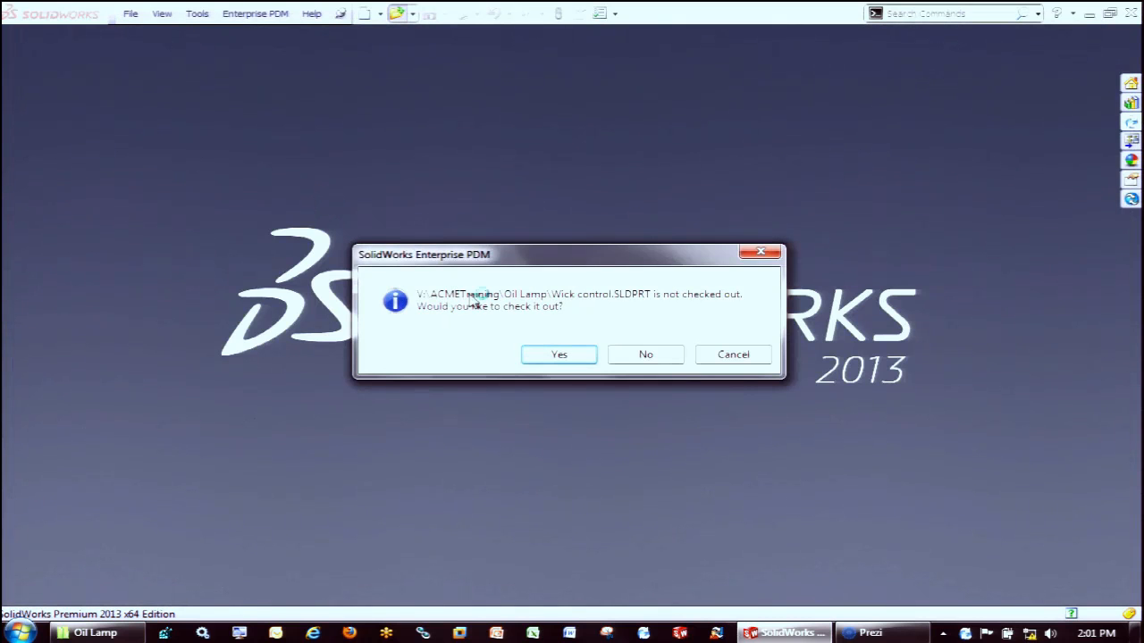
pyautogui.click(565, 356)
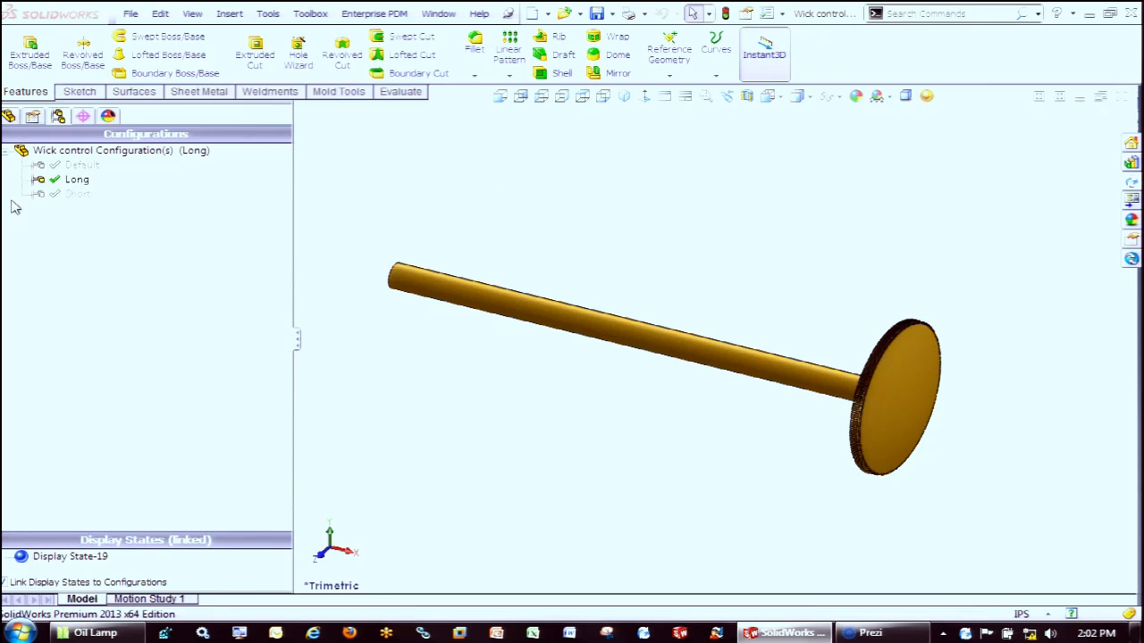
pyautogui.click(9, 117)
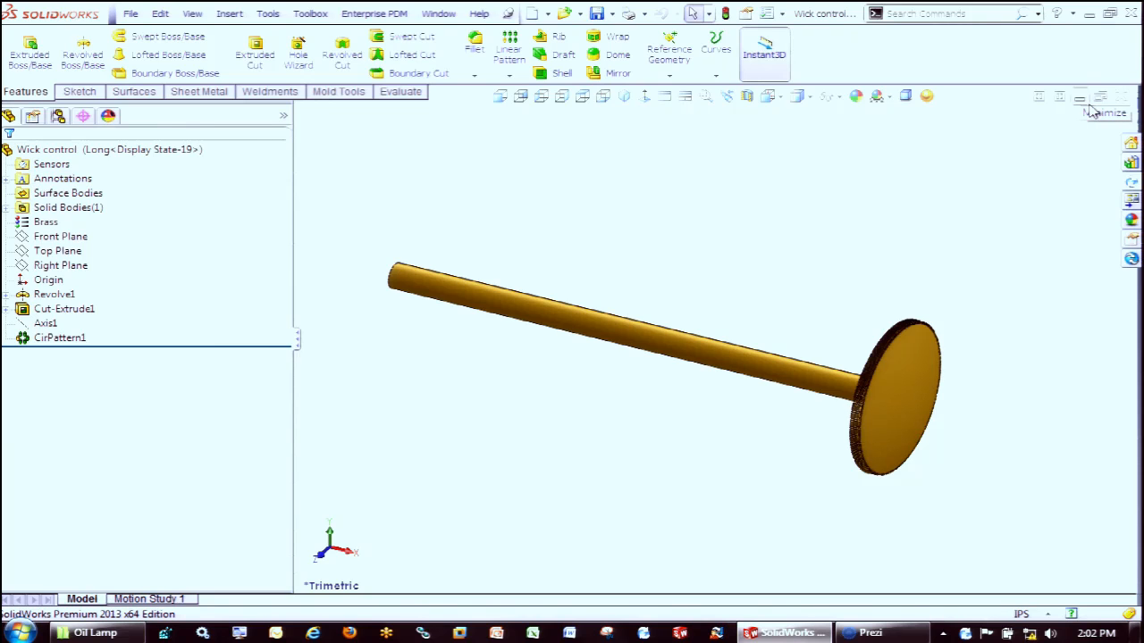
pyautogui.click(1123, 97)
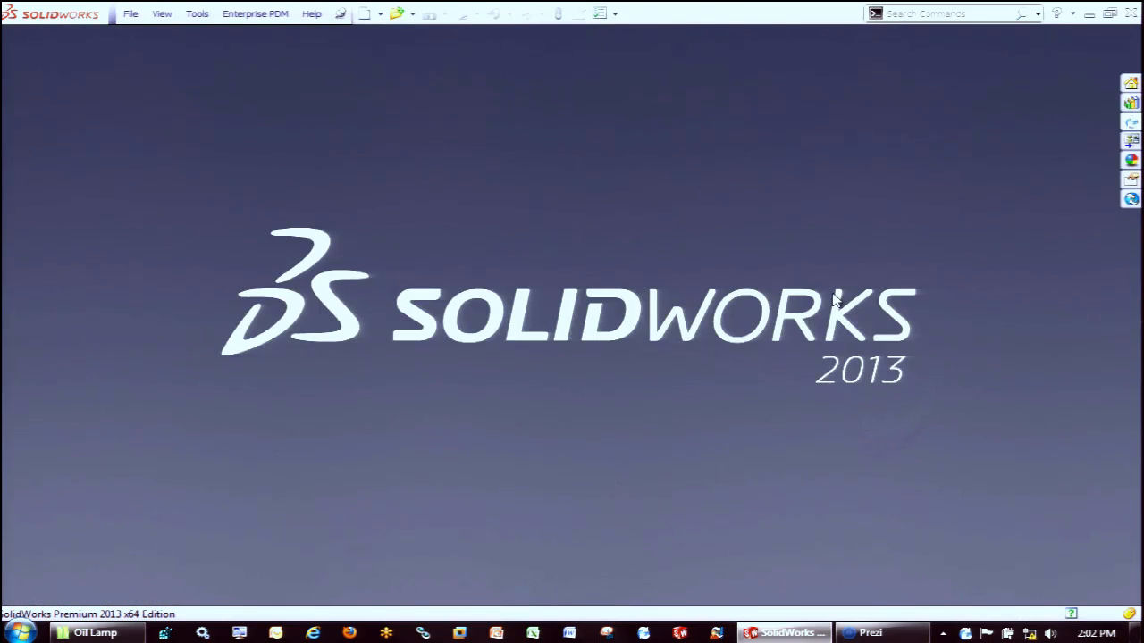
# Open oil lamp body.sldasm from the vault's Oil Lamp folder, checking out only the assembly and not its component parts
pyautogui.click(1132, 124)
pyautogui.click(396, 14)
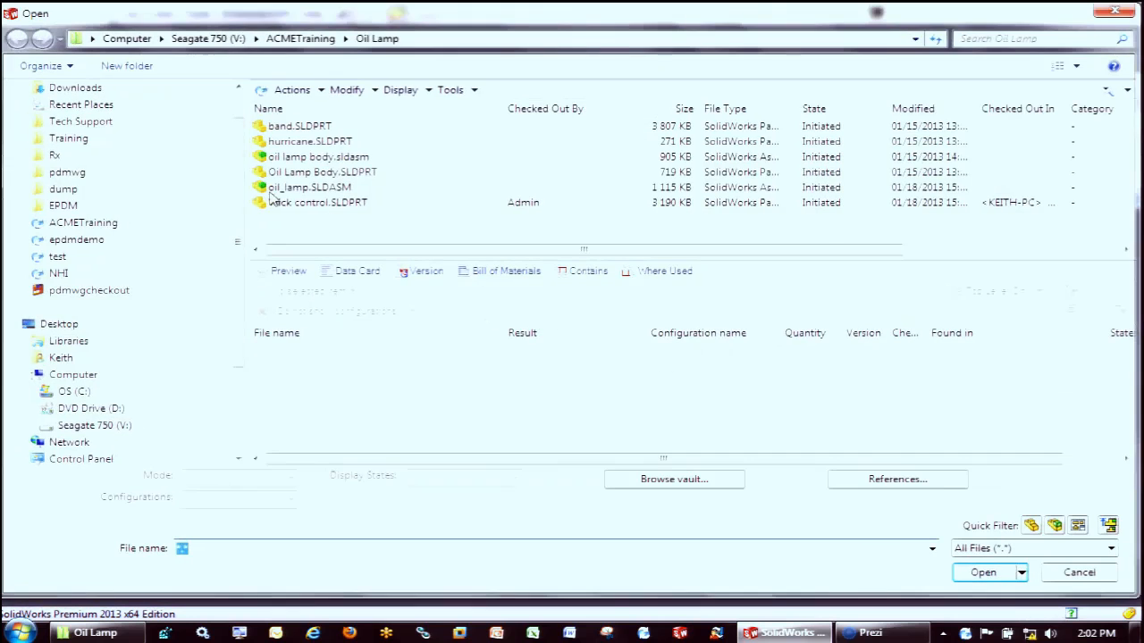
pyautogui.click(317, 160)
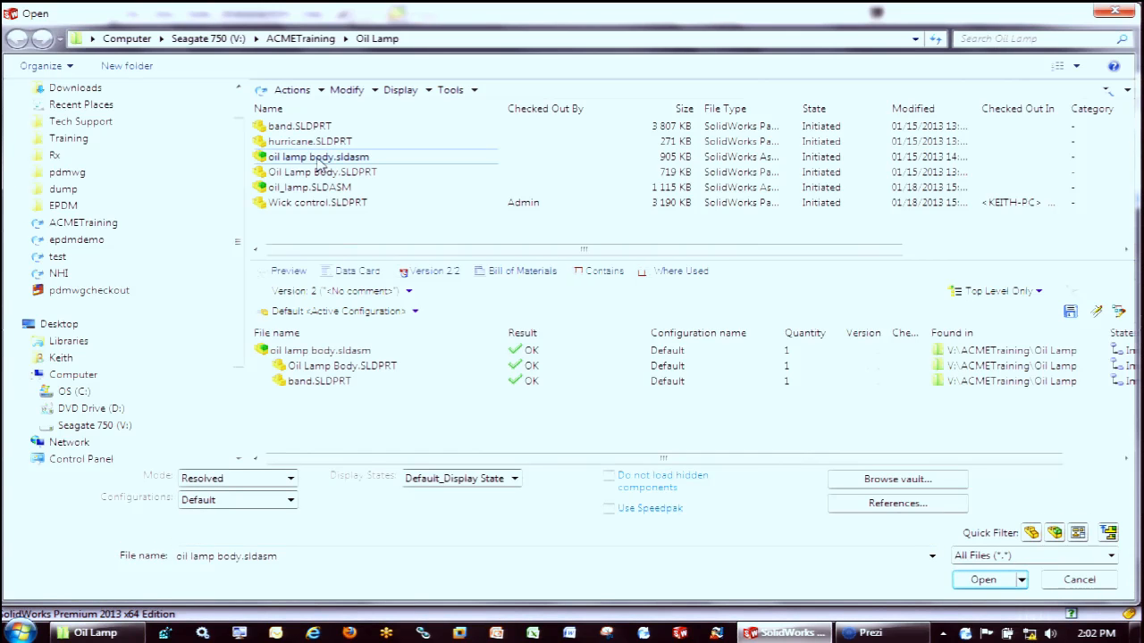
pyautogui.rightClick(317, 160)
pyautogui.click(302, 161)
pyautogui.click(302, 161)
pyautogui.click(983, 580)
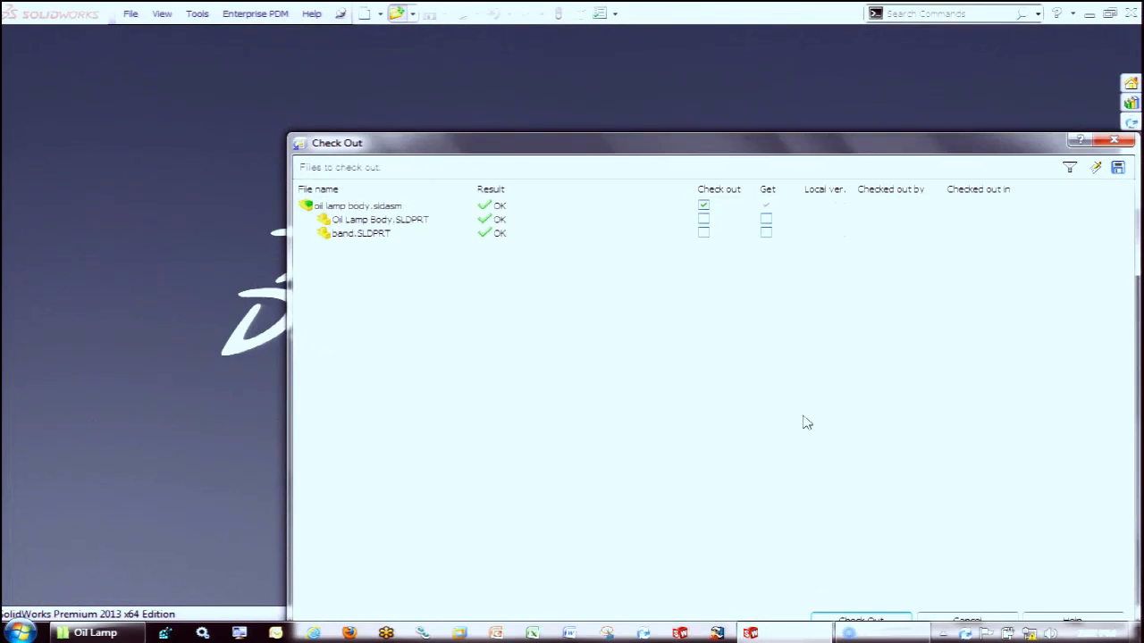
pyautogui.click(876, 618)
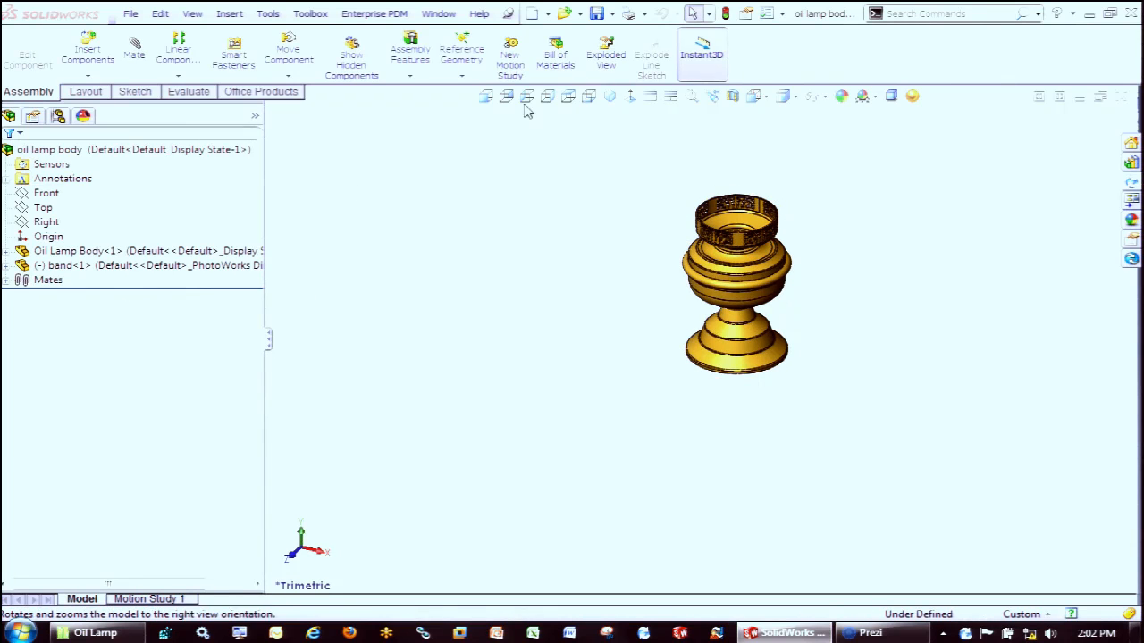
pyautogui.scroll(-2, 890, 214)
pyautogui.scroll(1, 825, 206)
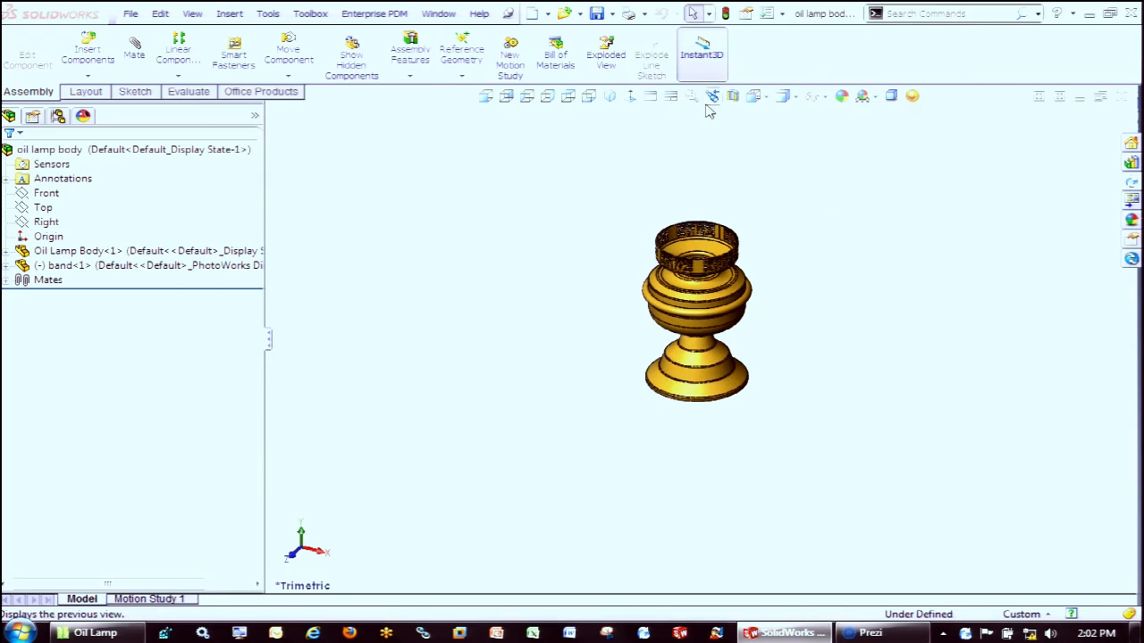
# Save oil lamp body.sldasm with Save As into a new folder inside Oil Lamp, keeping the file name and accepting its data card
pyautogui.click(610, 14)
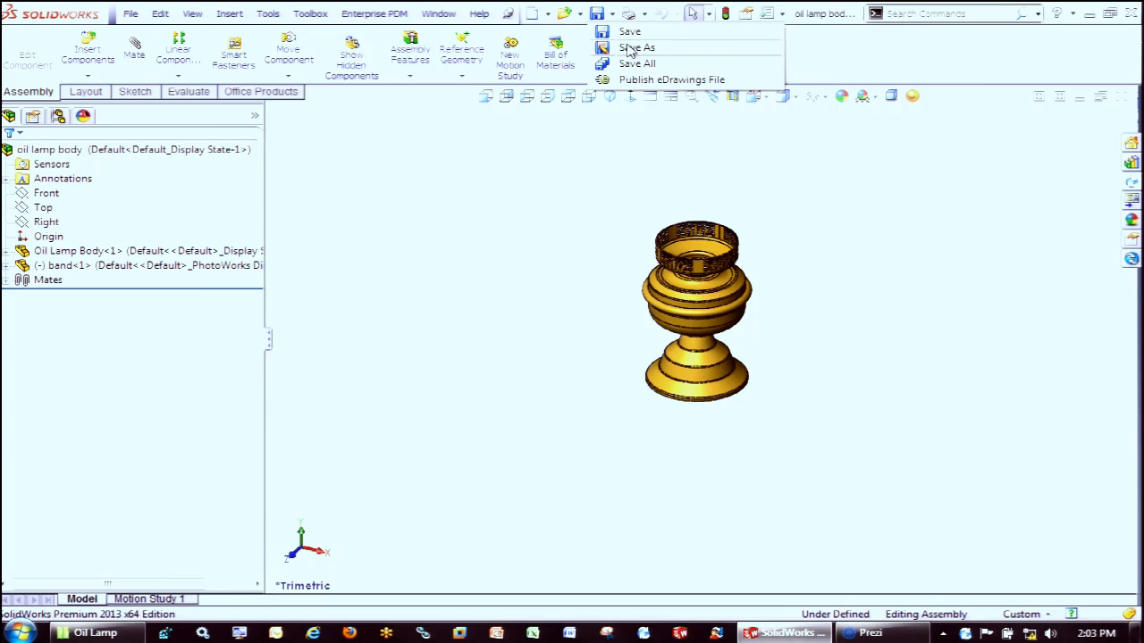
pyautogui.click(630, 49)
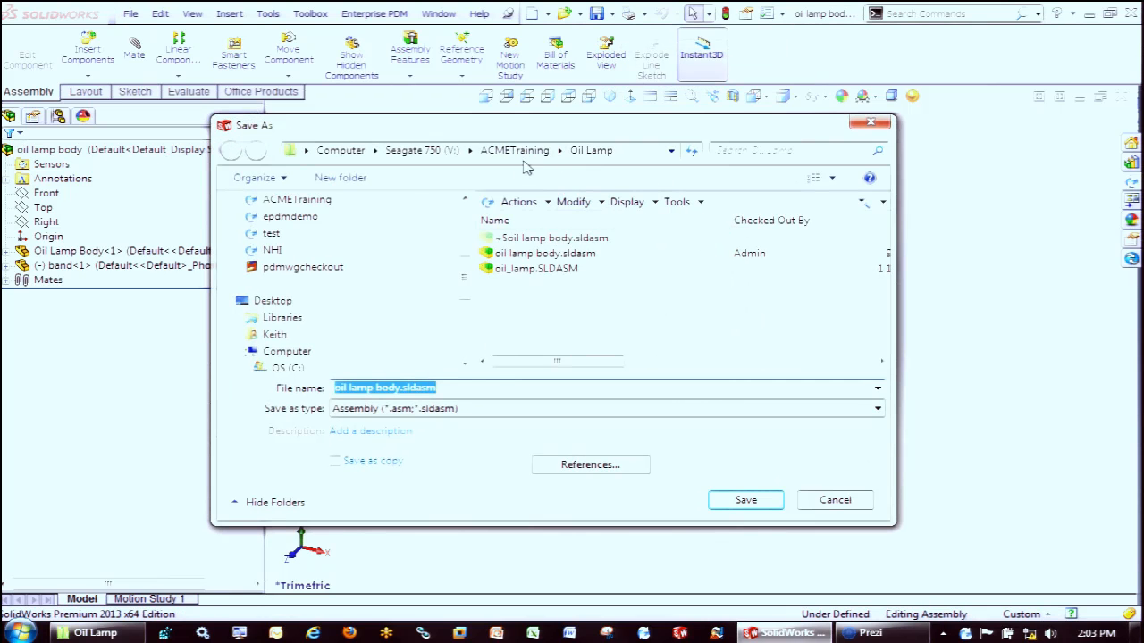
pyautogui.click(347, 179)
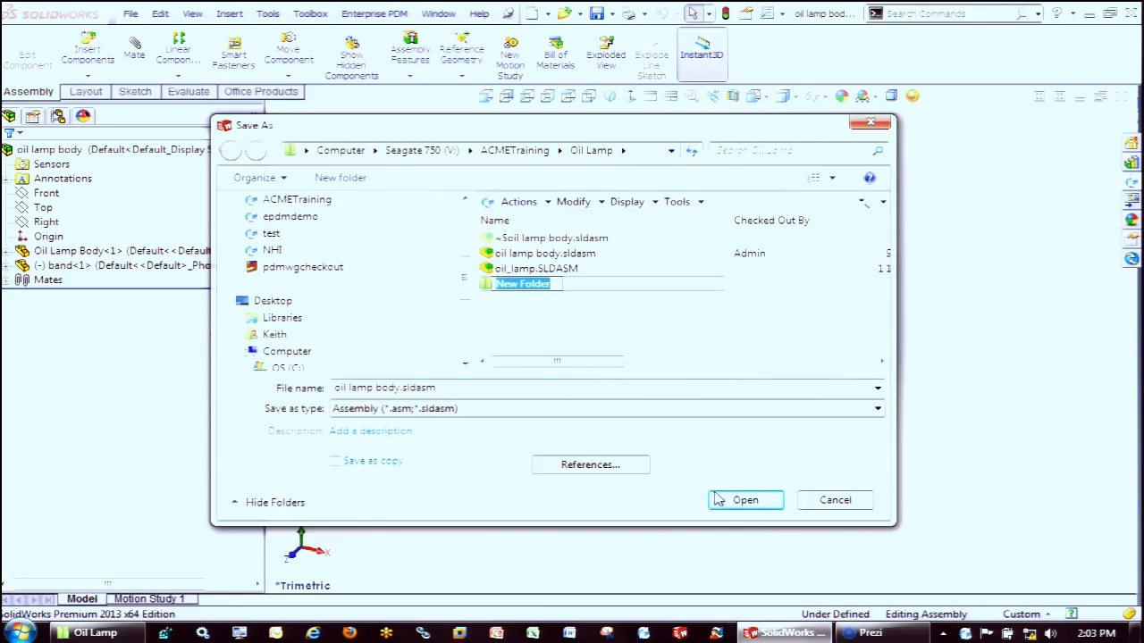
pyautogui.click(747, 502)
pyautogui.click(749, 501)
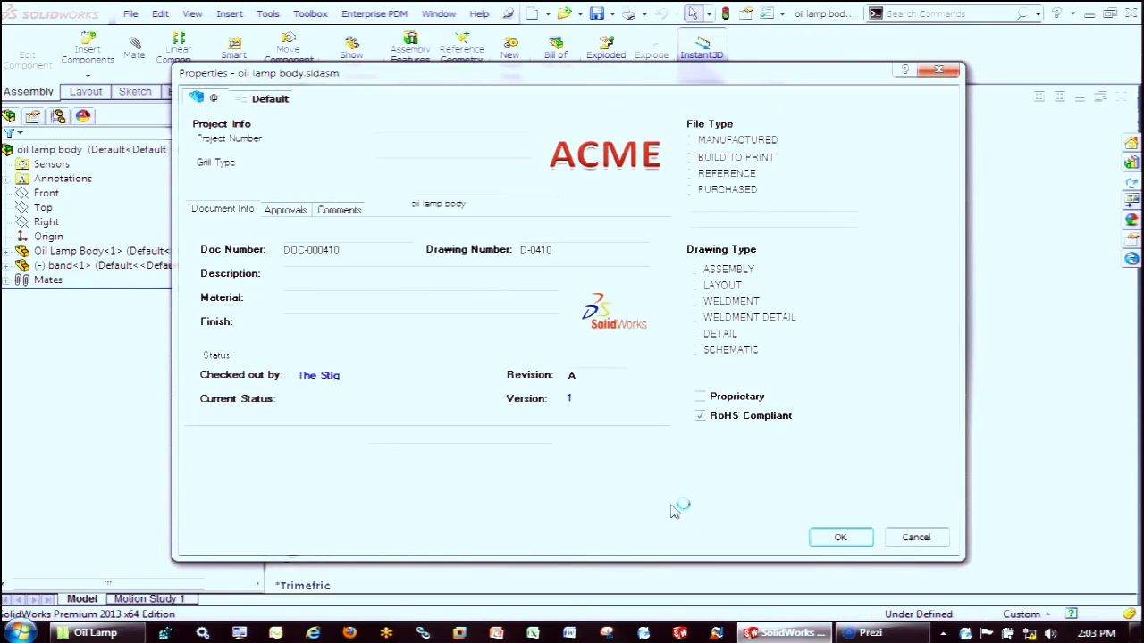
pyautogui.click(854, 537)
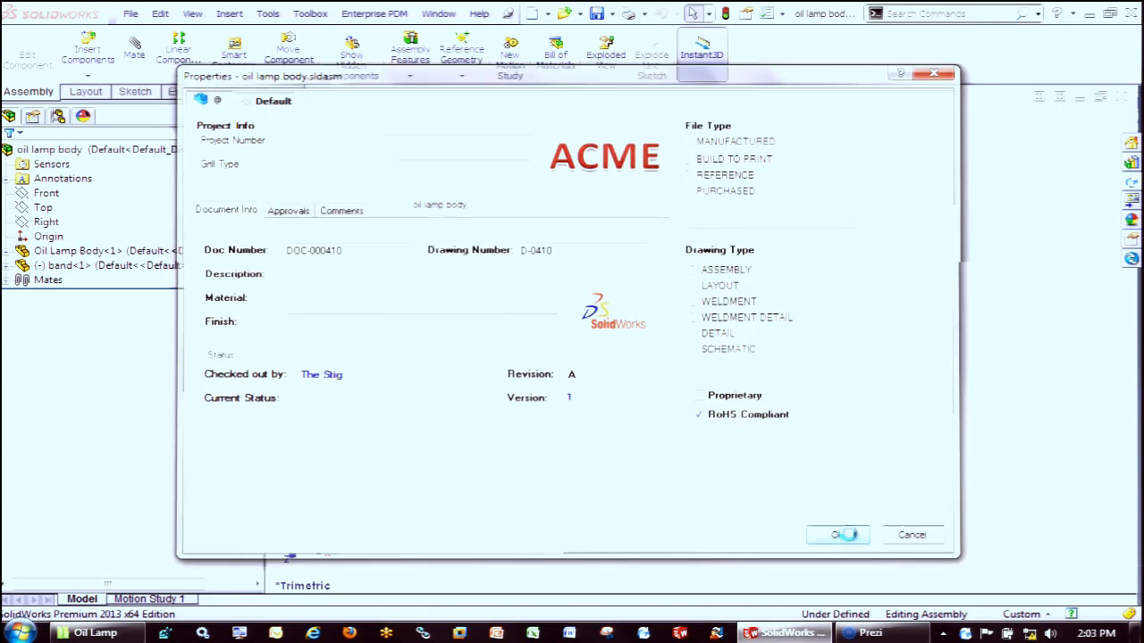
# Switch to the Oil Lamp vault folder in Windows Explorer and view the contents of New Folder
pyautogui.click(116, 633)
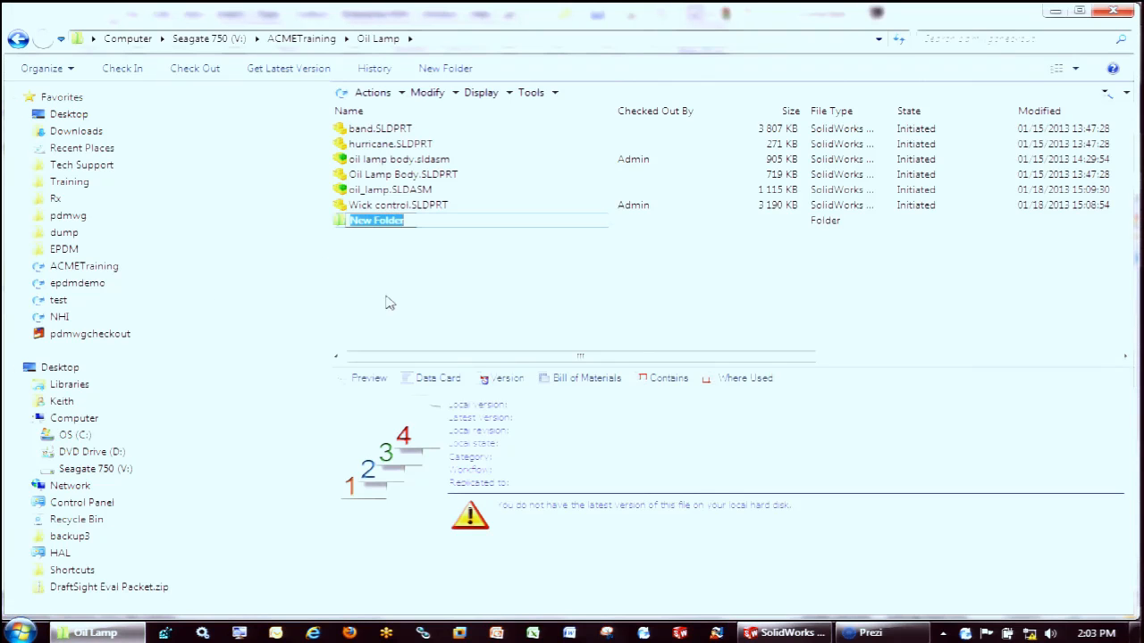
pyautogui.click(342, 225)
pyautogui.doubleClick(342, 224)
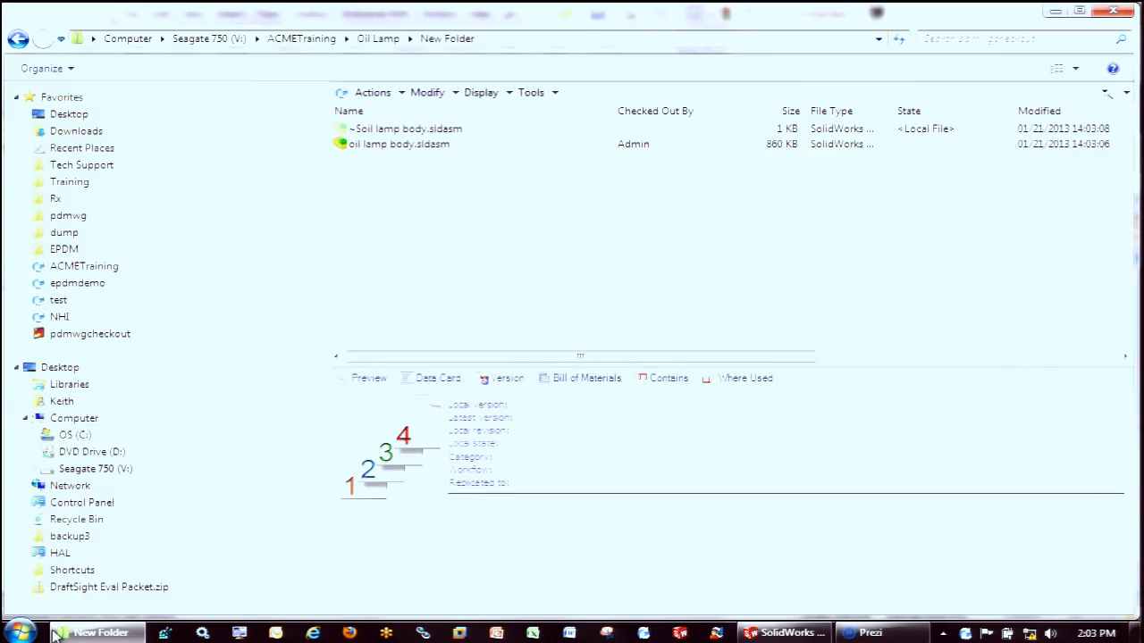
# Copy oil_lamp.SLDASM from the pdmwgcheckout folder into the Update folder of the ACMETraining vault
pyautogui.click(80, 335)
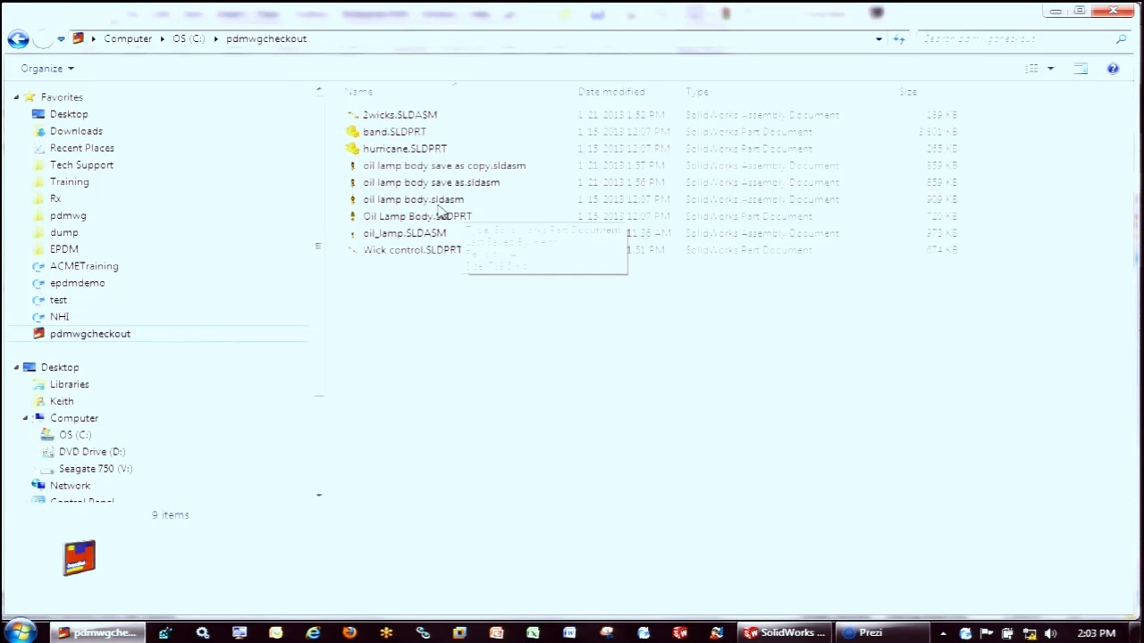
pyautogui.click(426, 236)
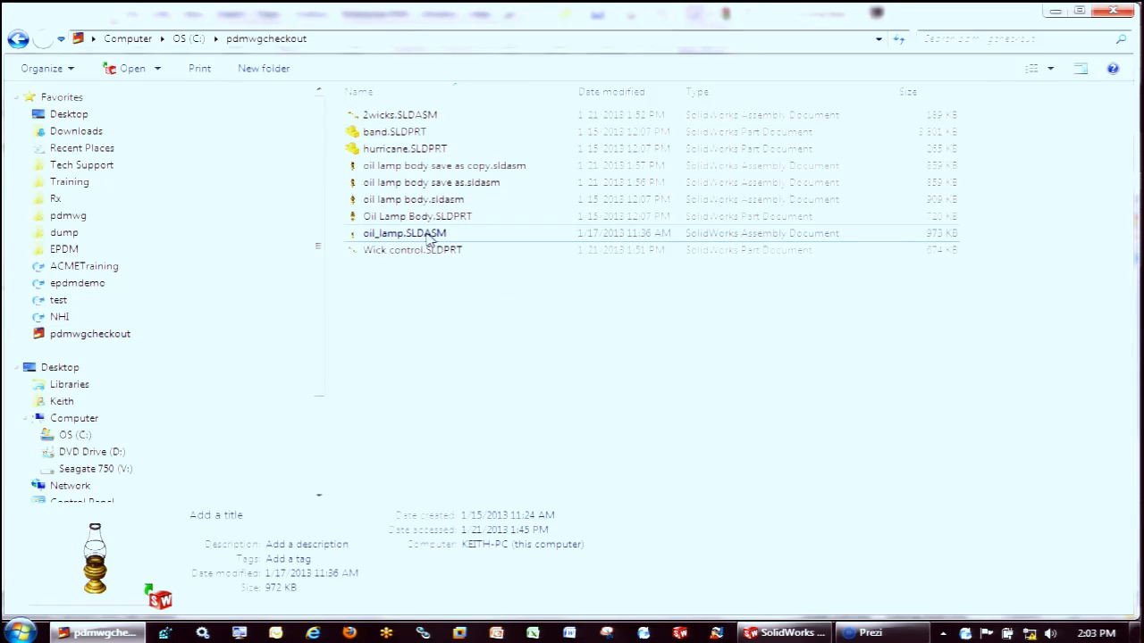
pyautogui.rightClick(429, 236)
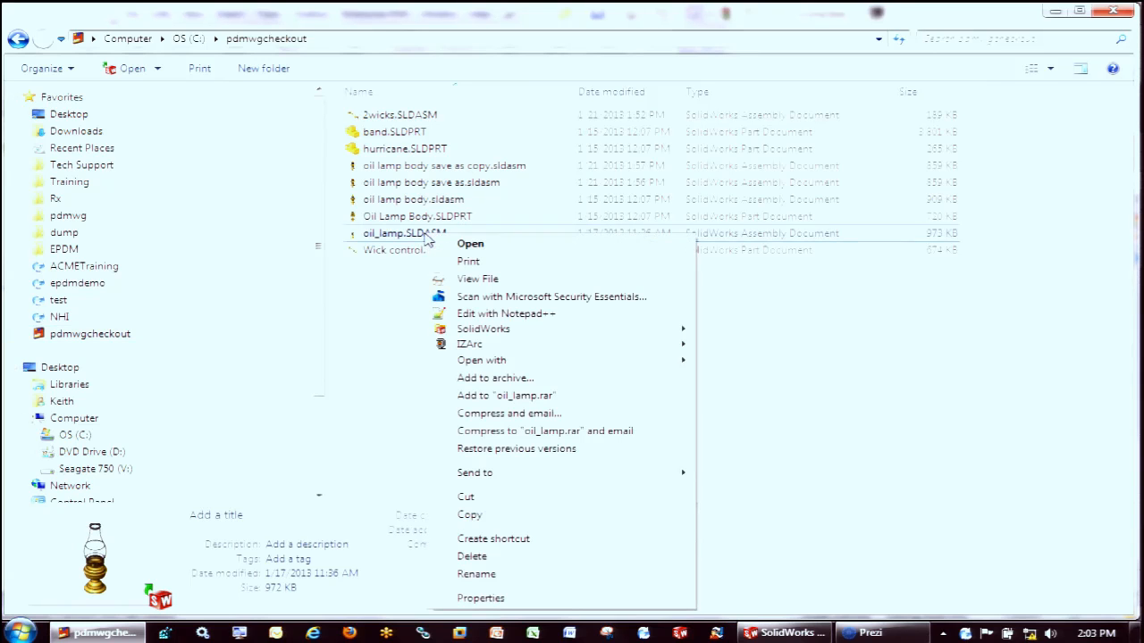
pyautogui.click(470, 516)
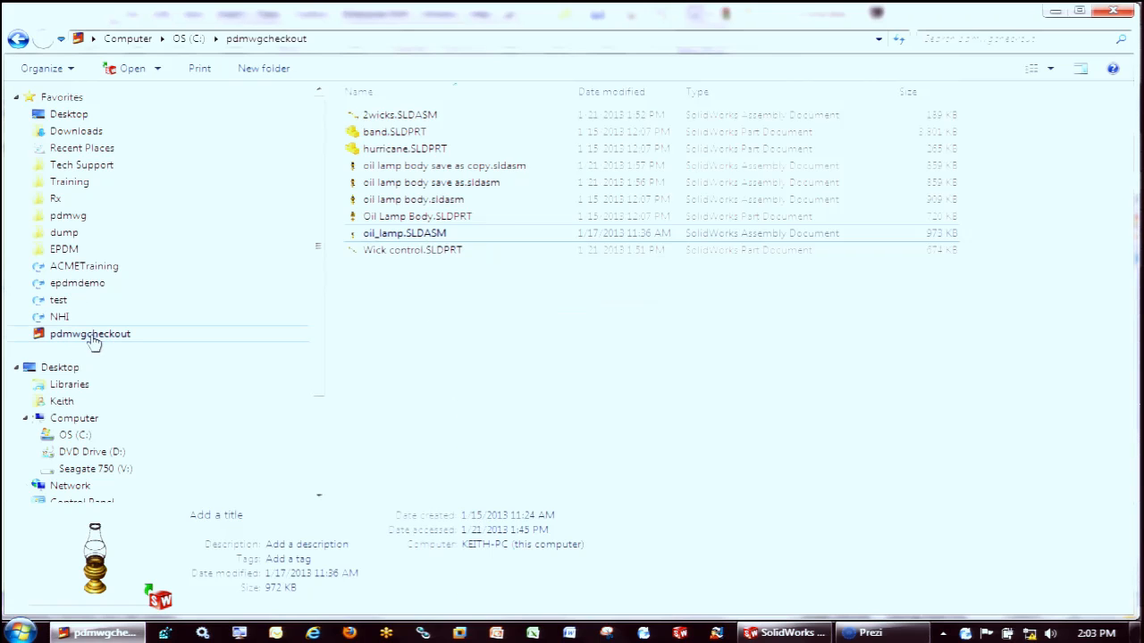
pyautogui.click(92, 272)
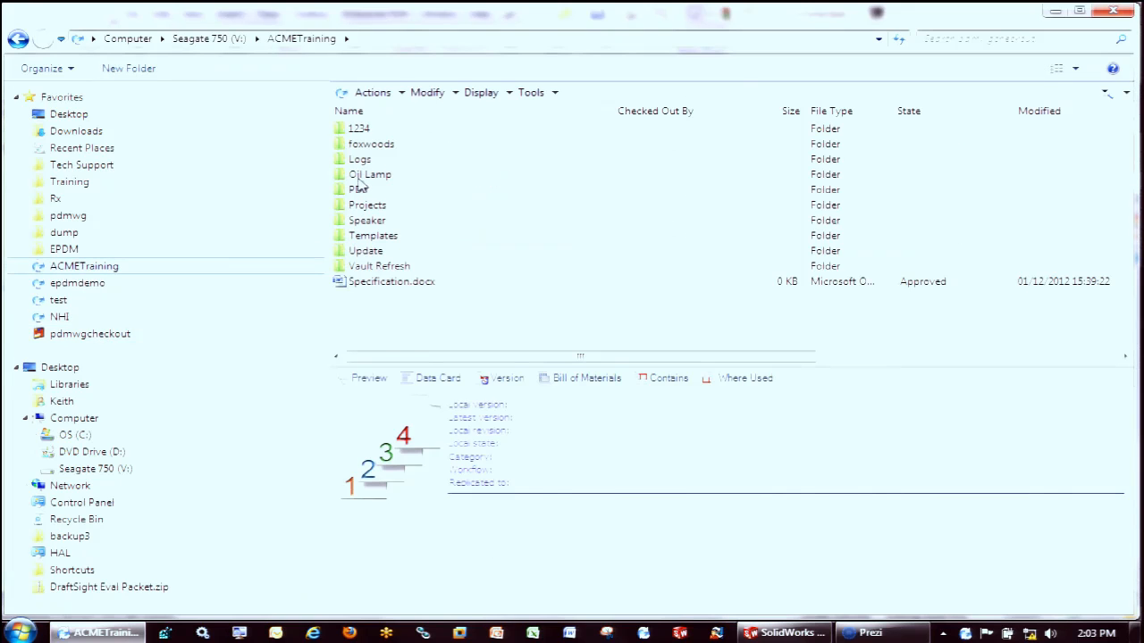
pyautogui.doubleClick(373, 251)
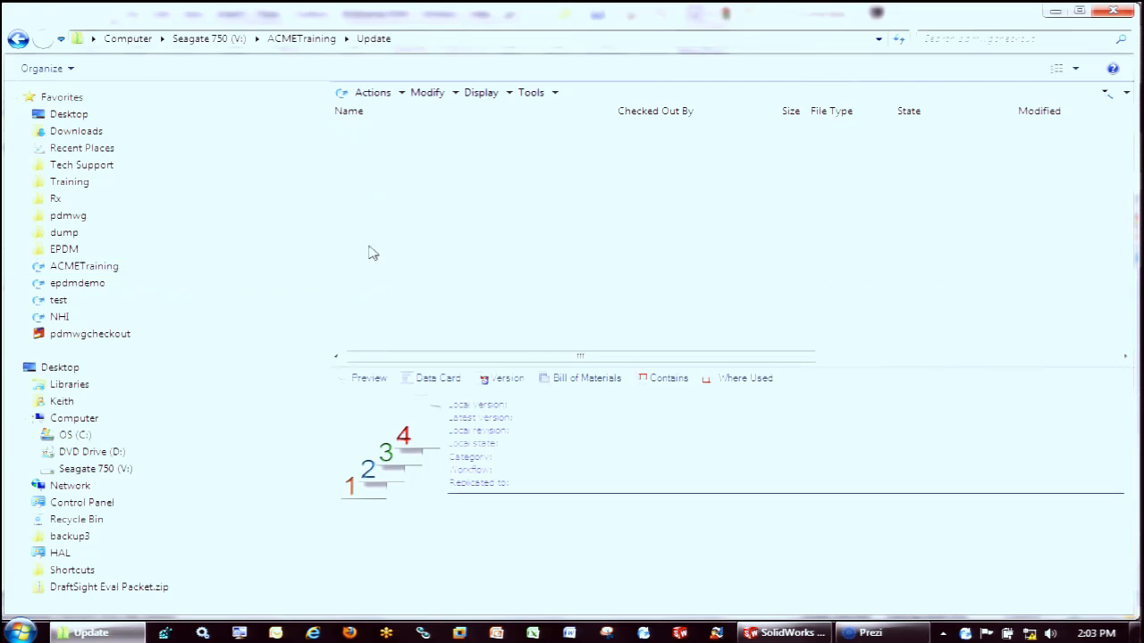
pyautogui.rightClick(382, 232)
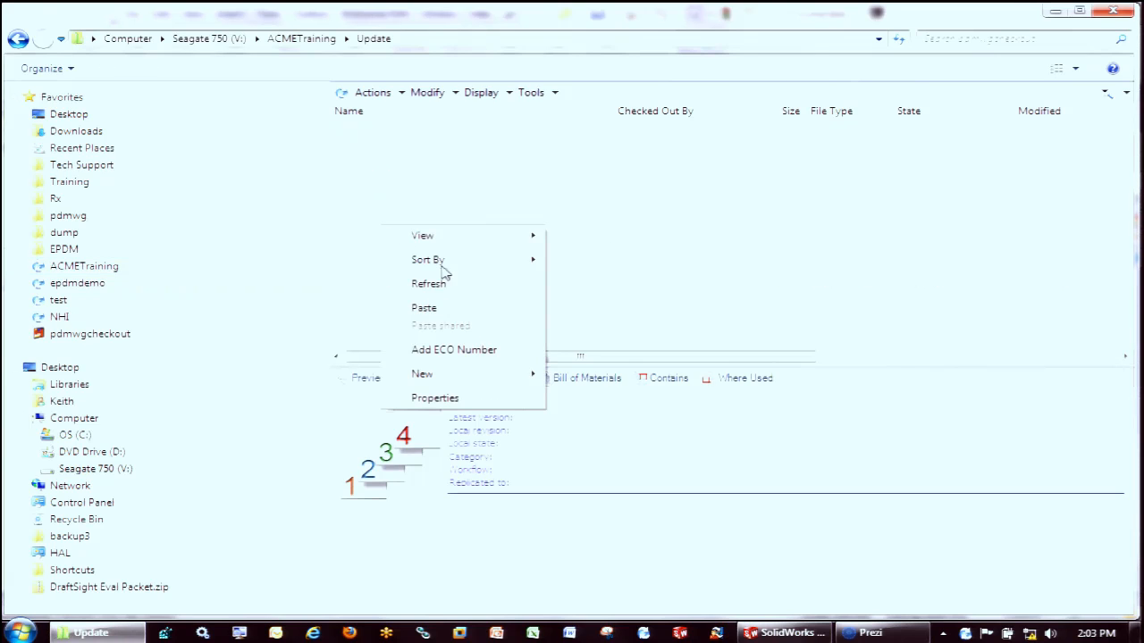
pyautogui.click(427, 303)
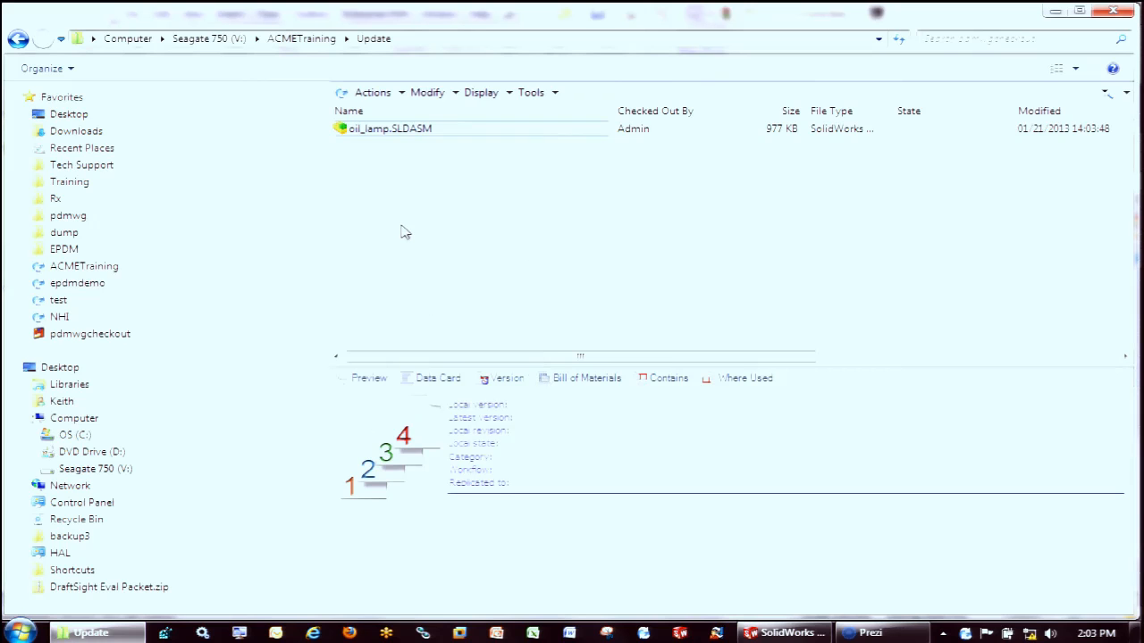
# Start Update References for oil_lamp.SLDASM and replace the Wick control.SLDPRT reference with the copy in the vault's Oil Lamp folder
pyautogui.click(536, 94)
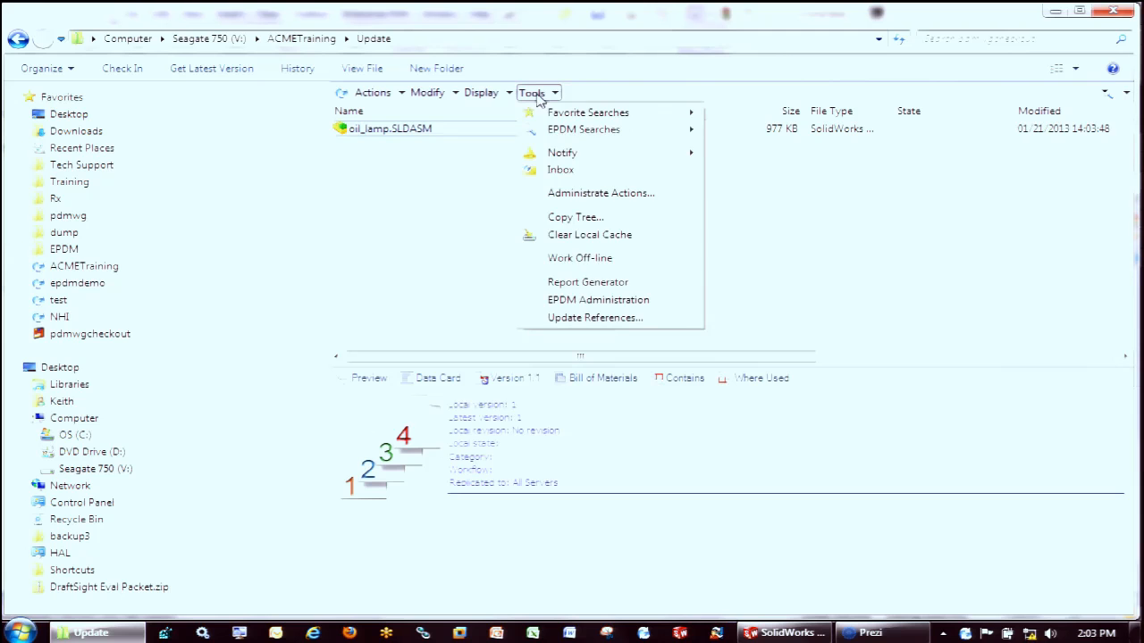
pyautogui.click(594, 318)
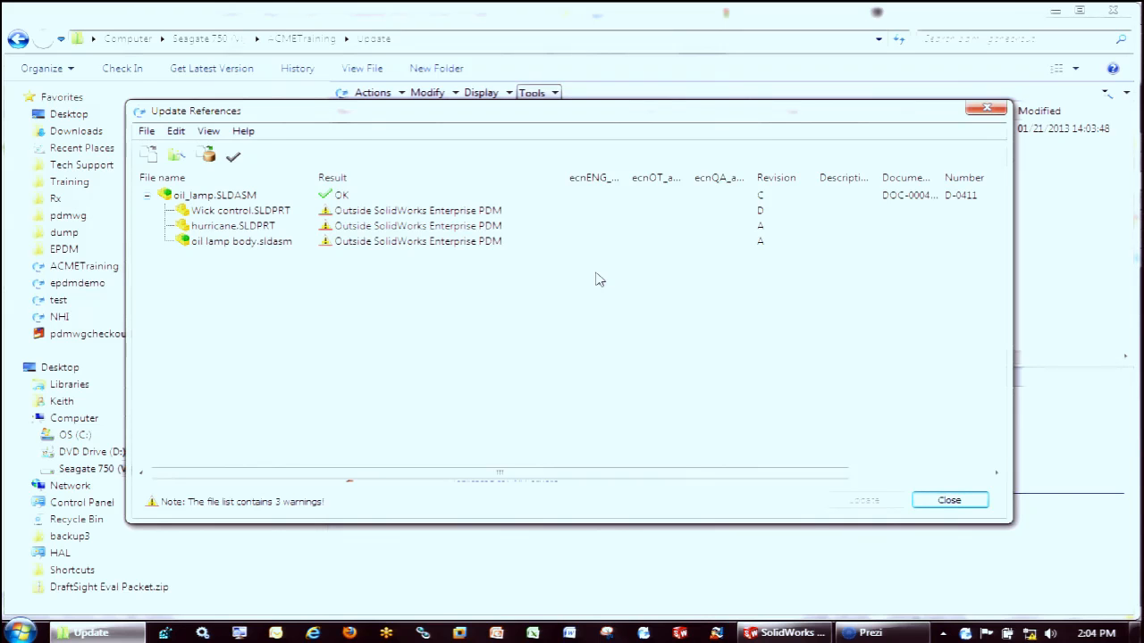
pyautogui.click(228, 212)
pyautogui.click(148, 158)
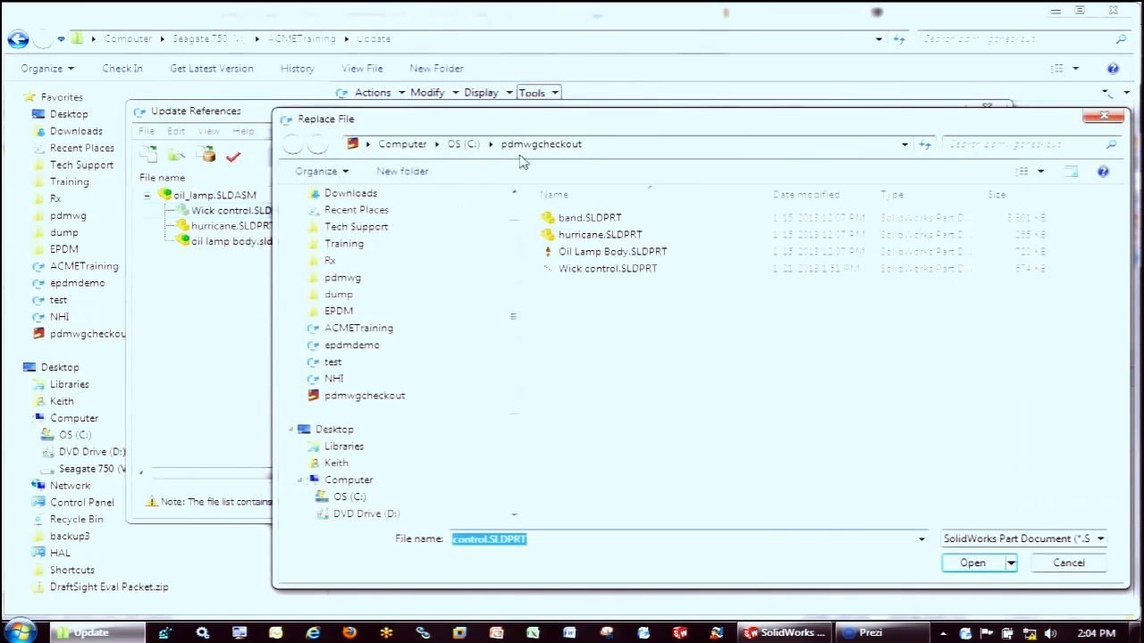
pyautogui.click(355, 333)
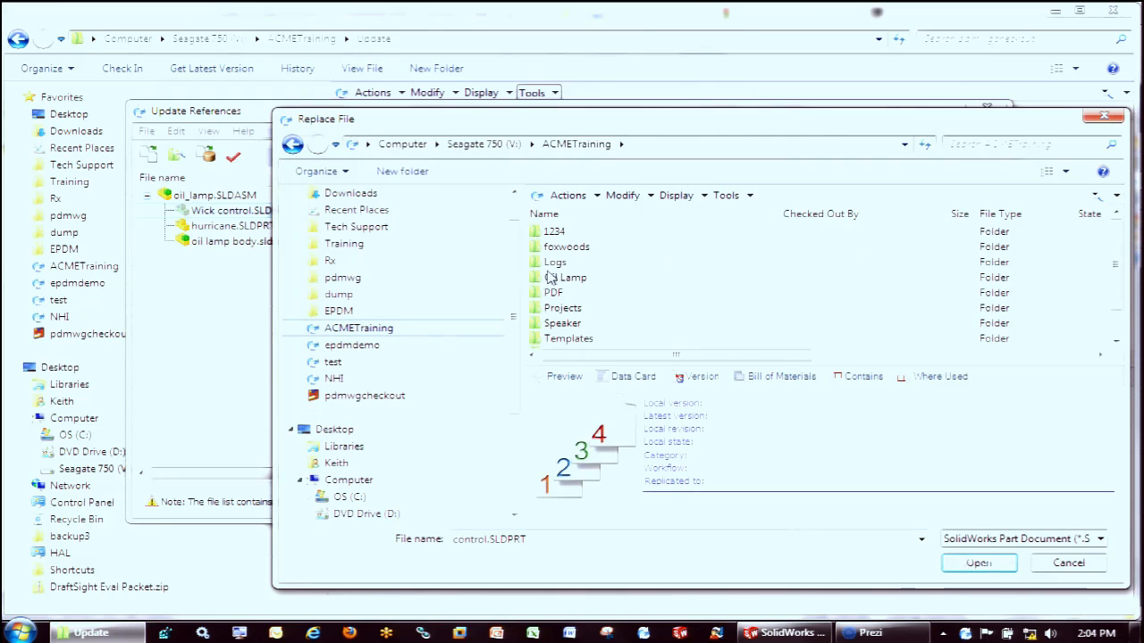
pyautogui.doubleClick(566, 278)
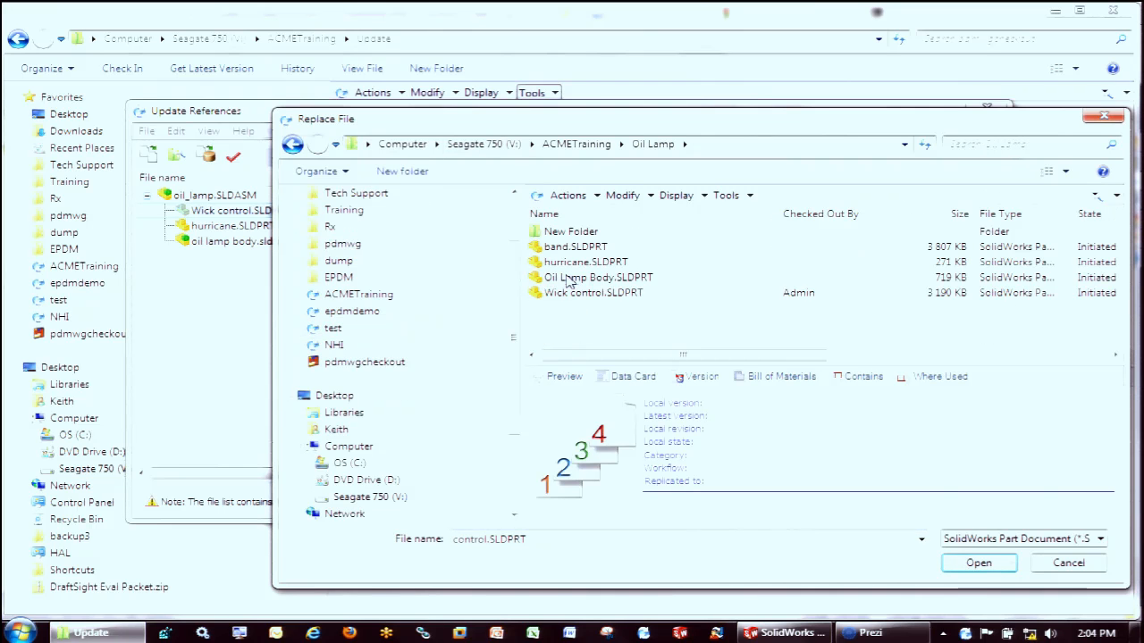
pyautogui.click(577, 293)
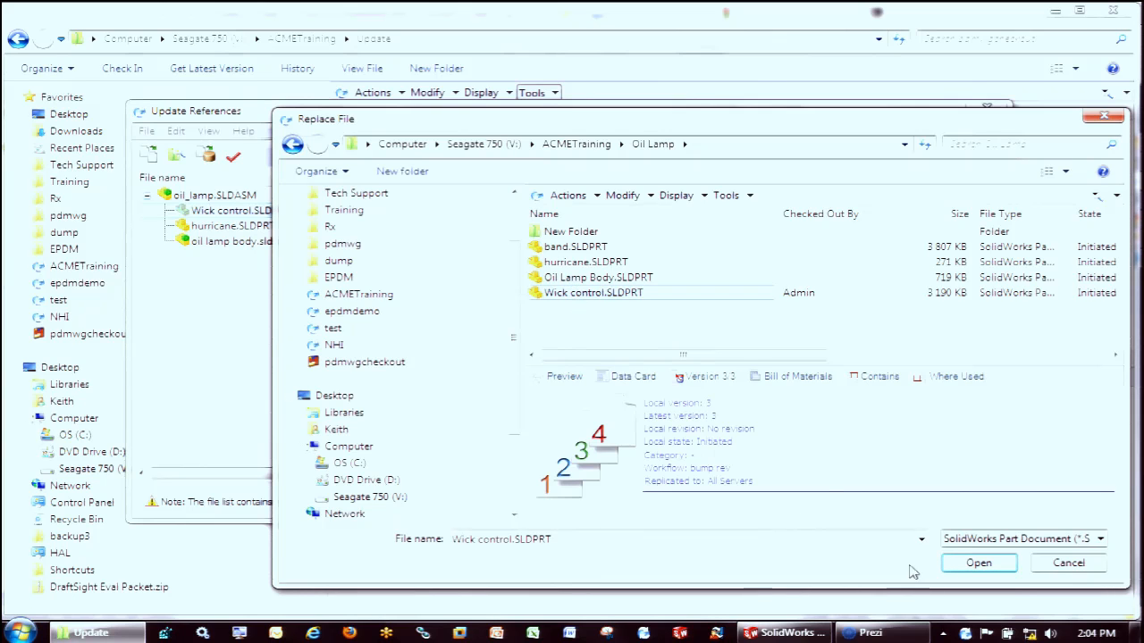
pyautogui.click(955, 563)
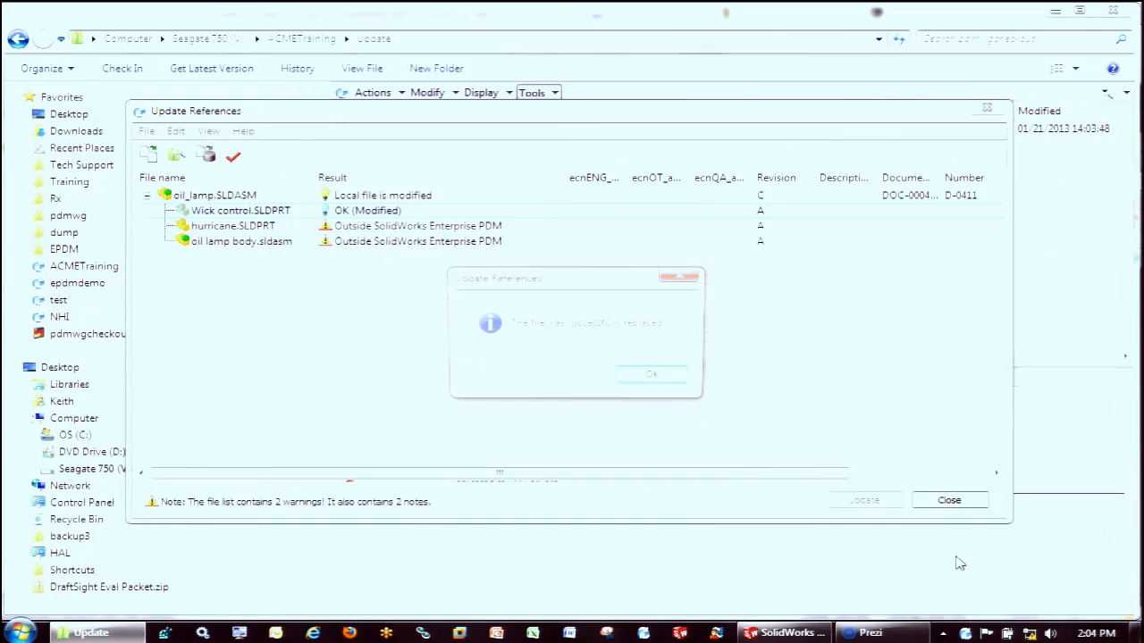
pyautogui.click(656, 376)
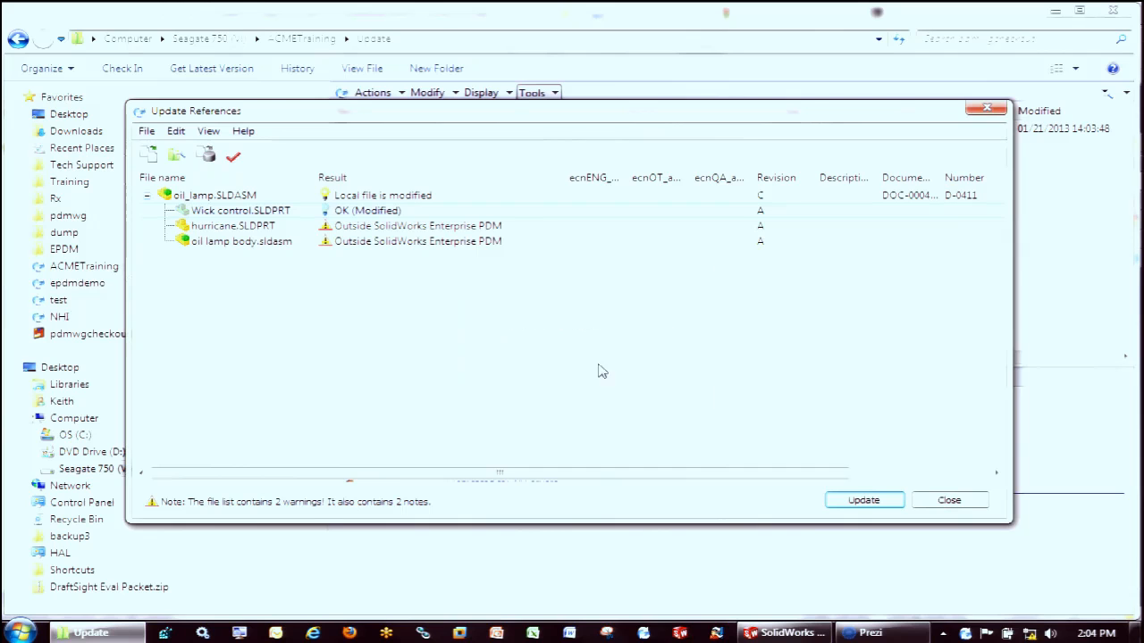
# Replace the hurricane.SLDPRT reference with the copy in the vault's Oil Lamp folder and update the assembly's references
pyautogui.click(152, 157)
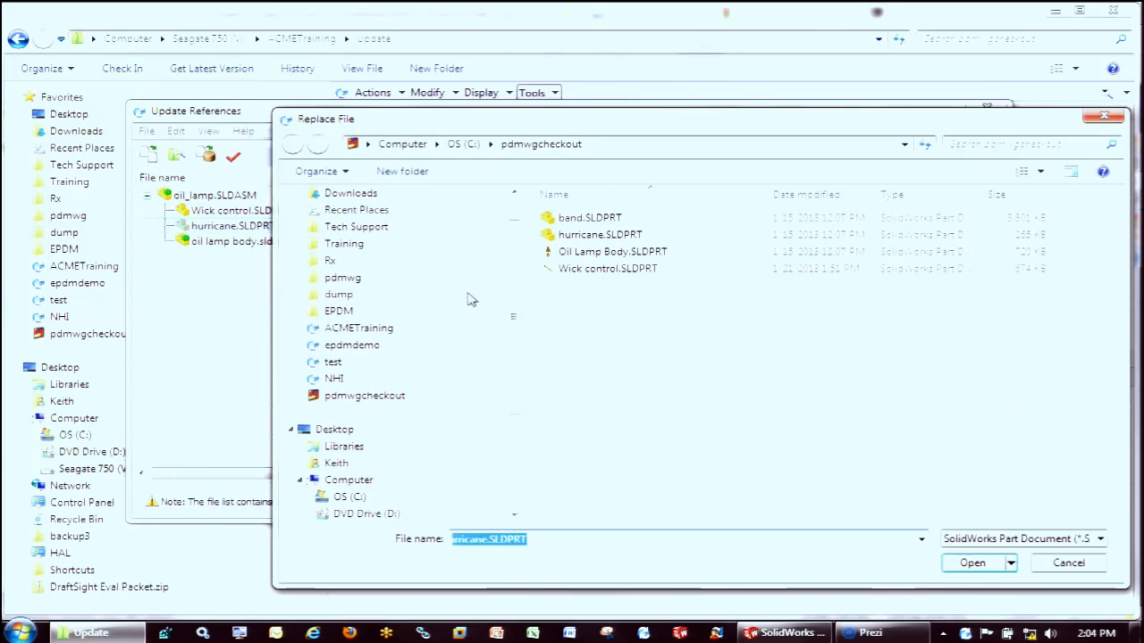
pyautogui.click(364, 331)
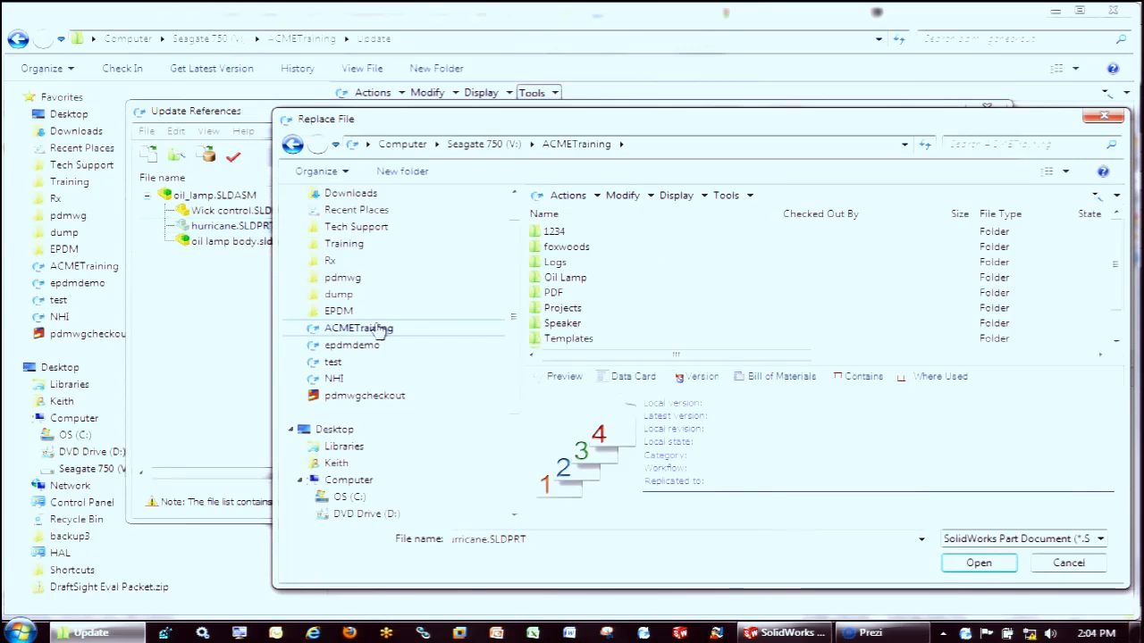
pyautogui.doubleClick(572, 282)
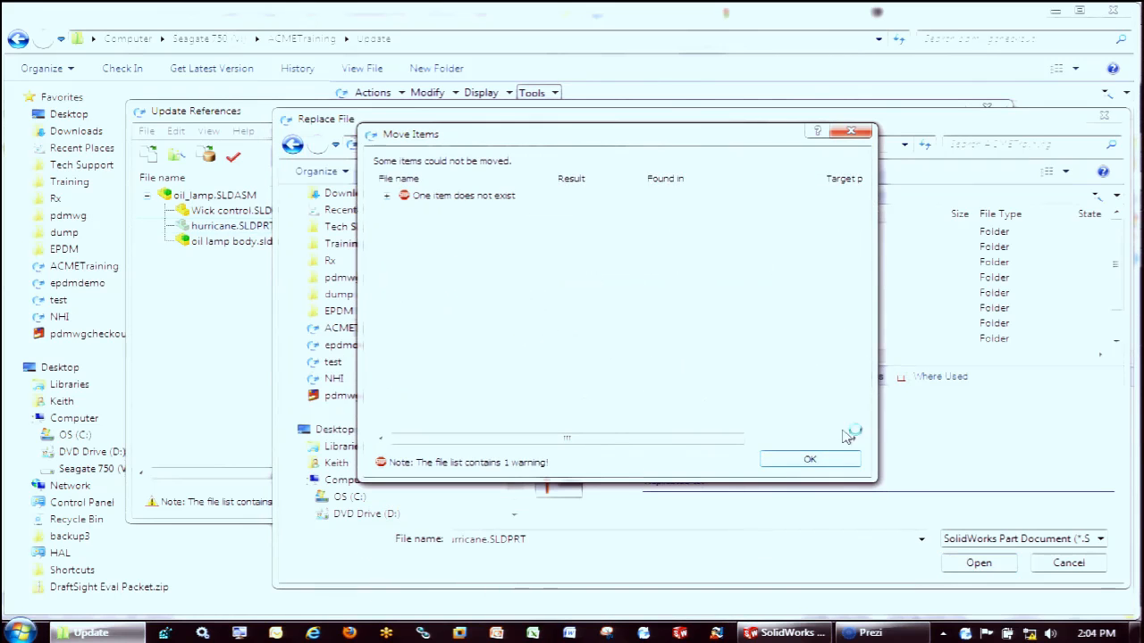
pyautogui.click(868, 128)
pyautogui.doubleClick(556, 279)
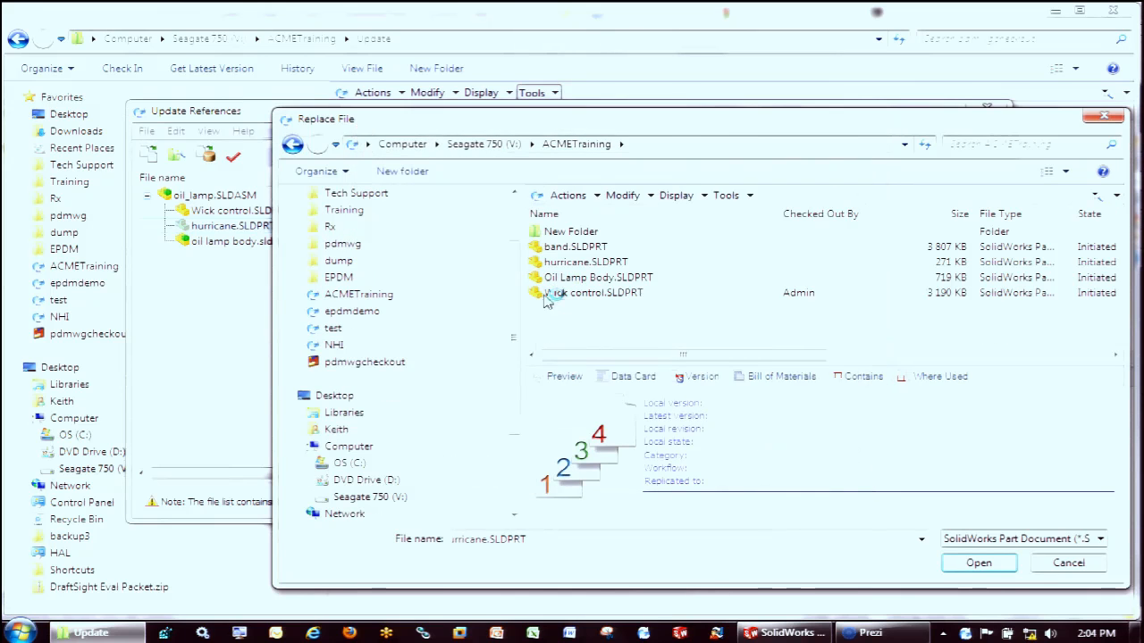
pyautogui.click(576, 262)
pyautogui.click(960, 566)
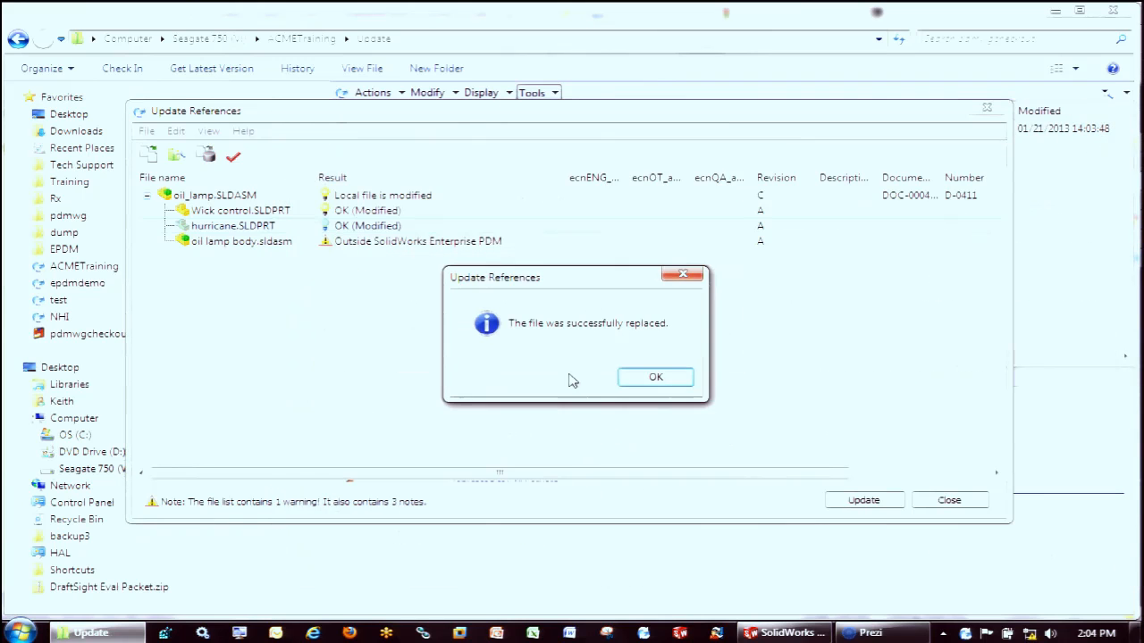
pyautogui.click(658, 382)
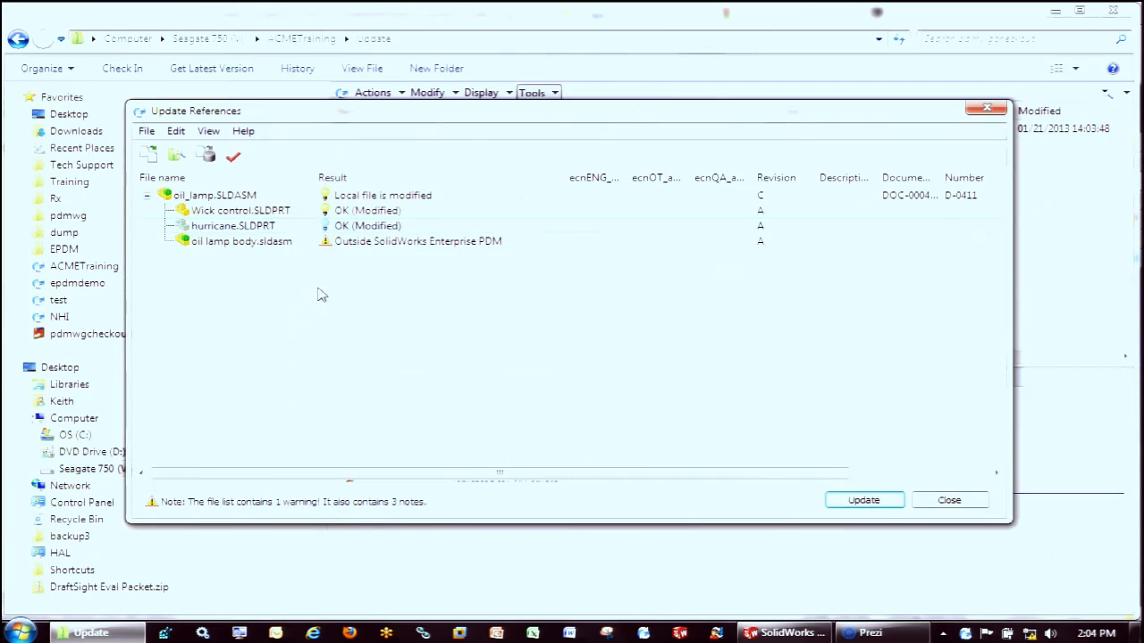
pyautogui.click(867, 502)
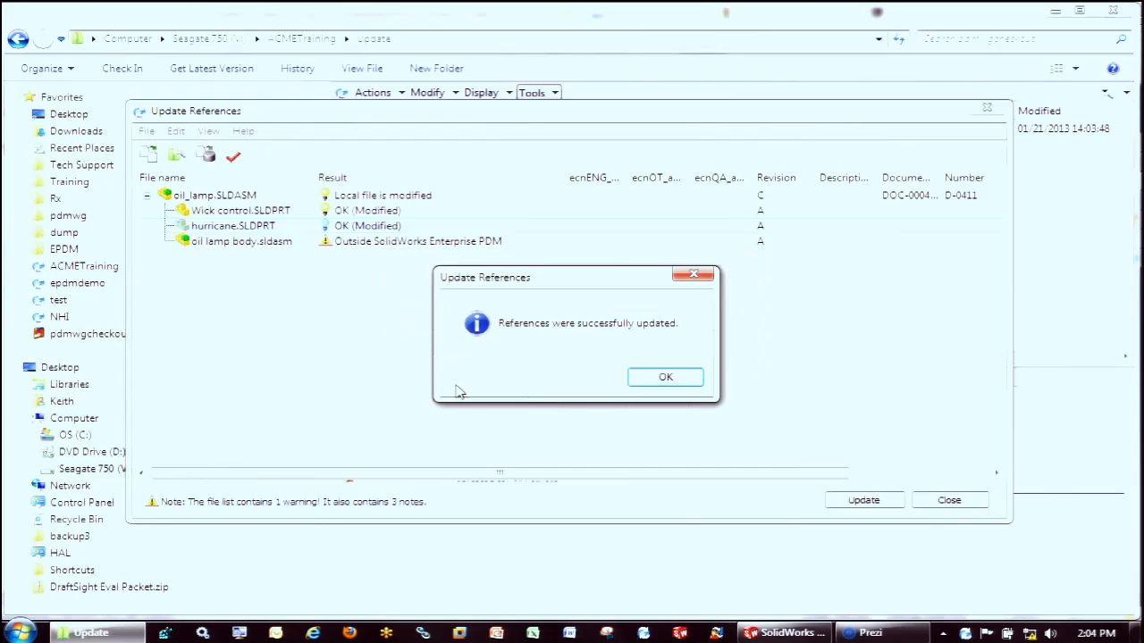
pyautogui.click(663, 377)
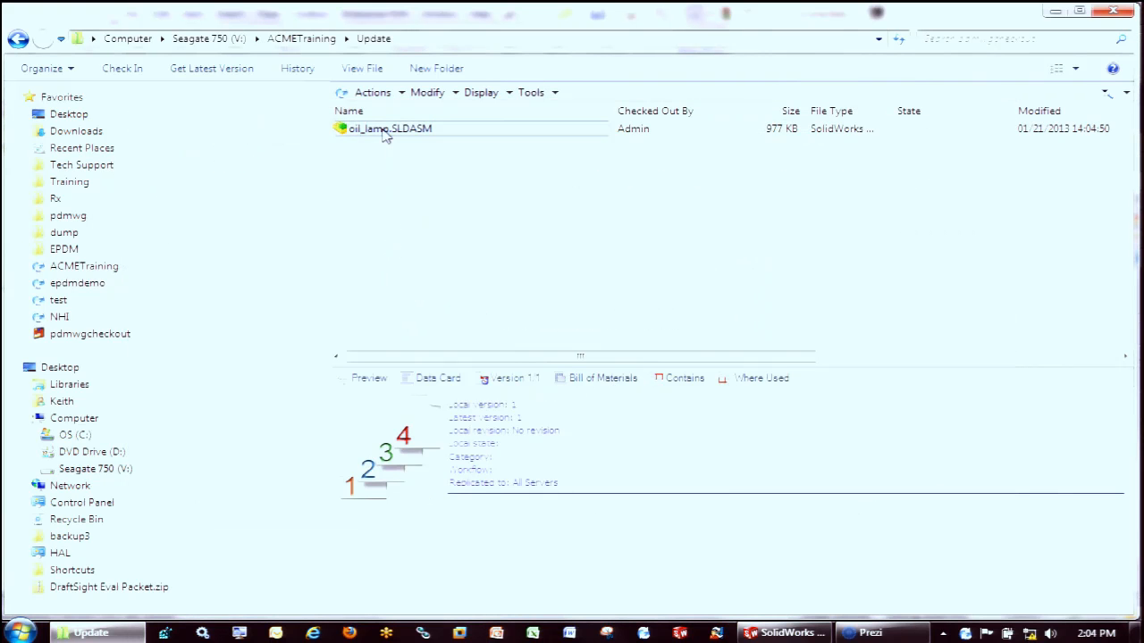
# Open oil_lamp.SLDASM from the Update folder in SolidWorks, rebuilding it and maximizing the SolidWorks window
pyautogui.doubleClick(386, 129)
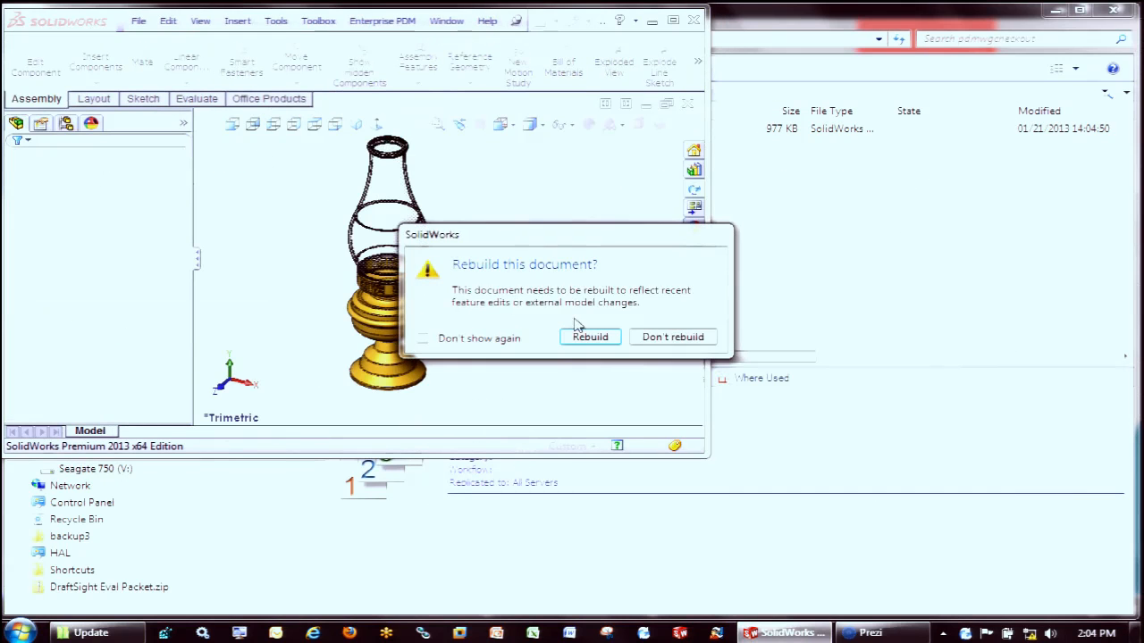
pyautogui.click(591, 337)
pyautogui.click(673, 20)
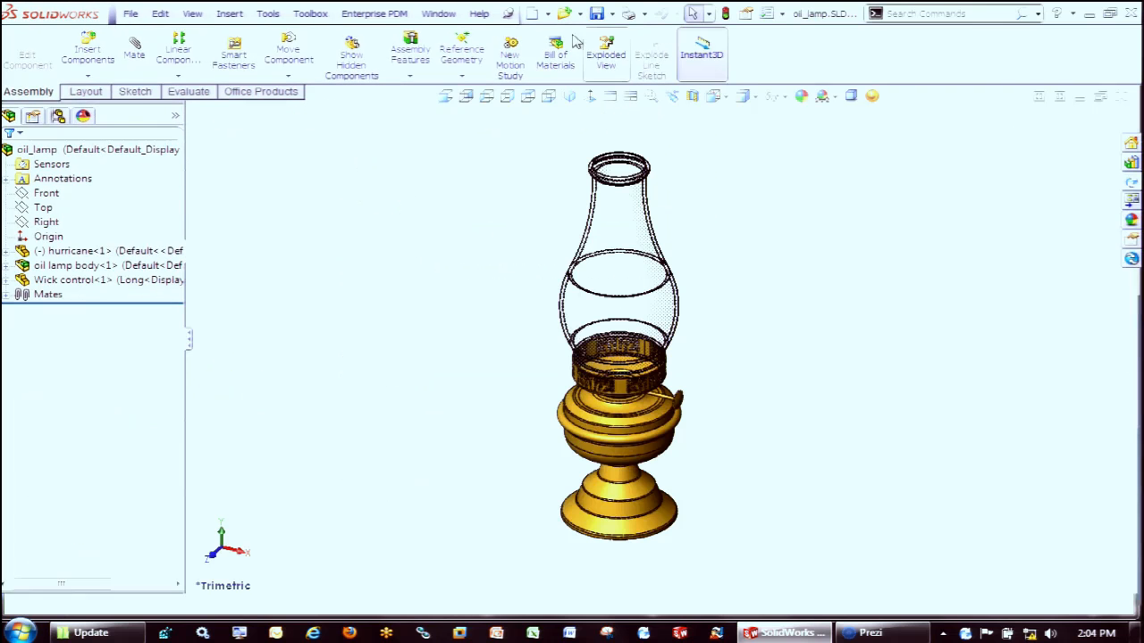
# Find the references of the oil_lamp assembly and review the folder location of each component
pyautogui.click(130, 13)
pyautogui.click(188, 379)
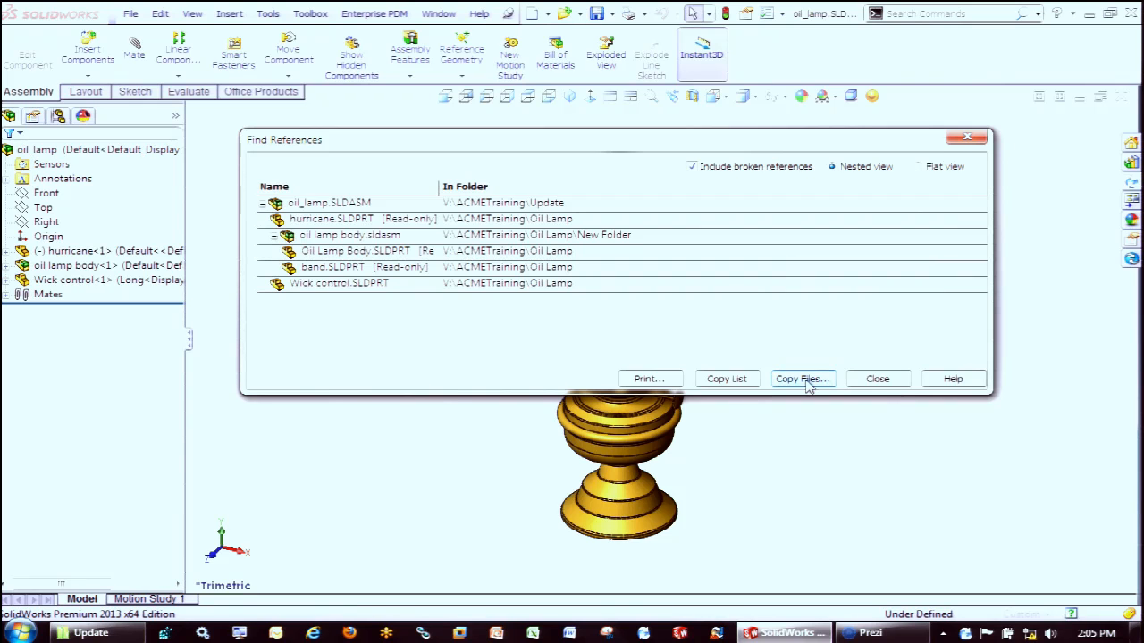
pyautogui.click(880, 379)
# Close the oil_lamp assembly without saving, close the oil lamp body assembly, and switch to the Prezi presentation
pyautogui.click(1120, 96)
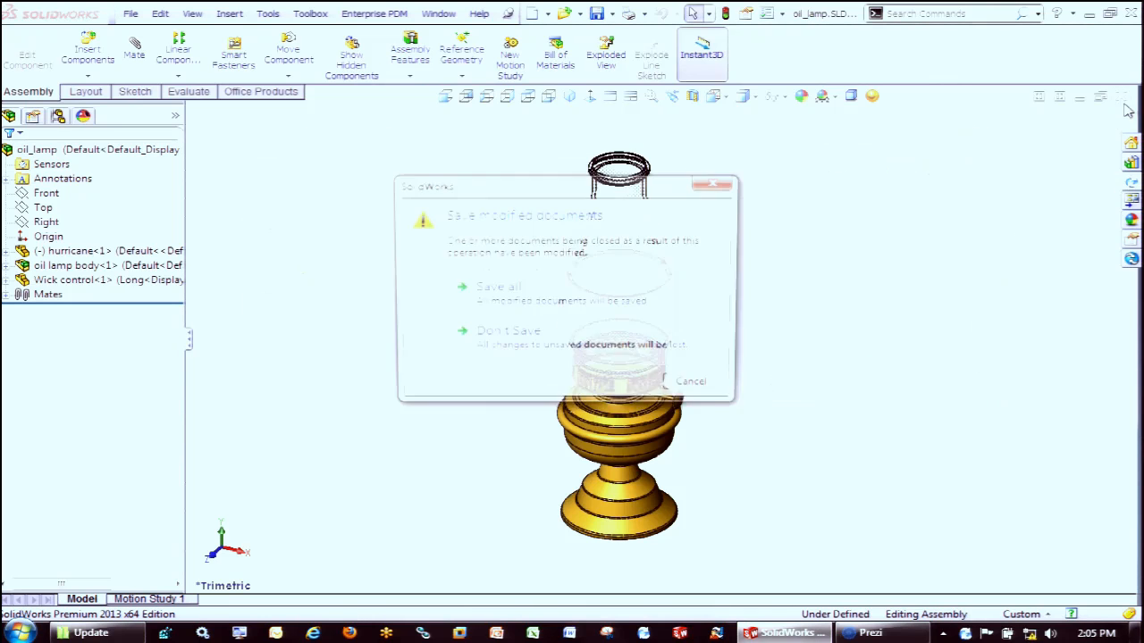
pyautogui.click(572, 345)
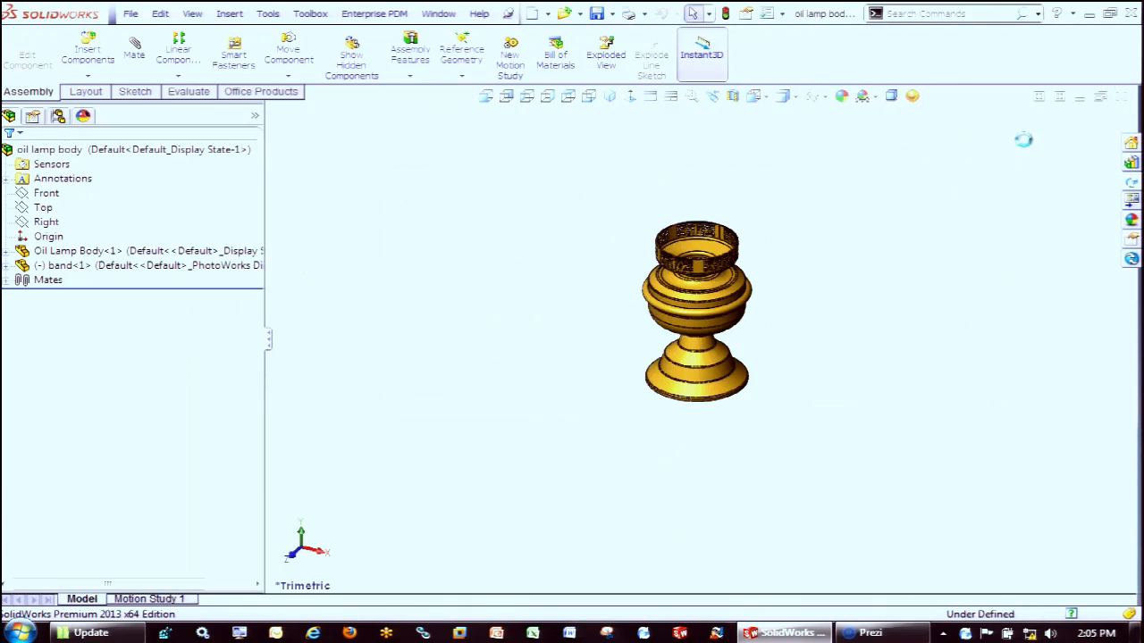
pyautogui.click(1120, 96)
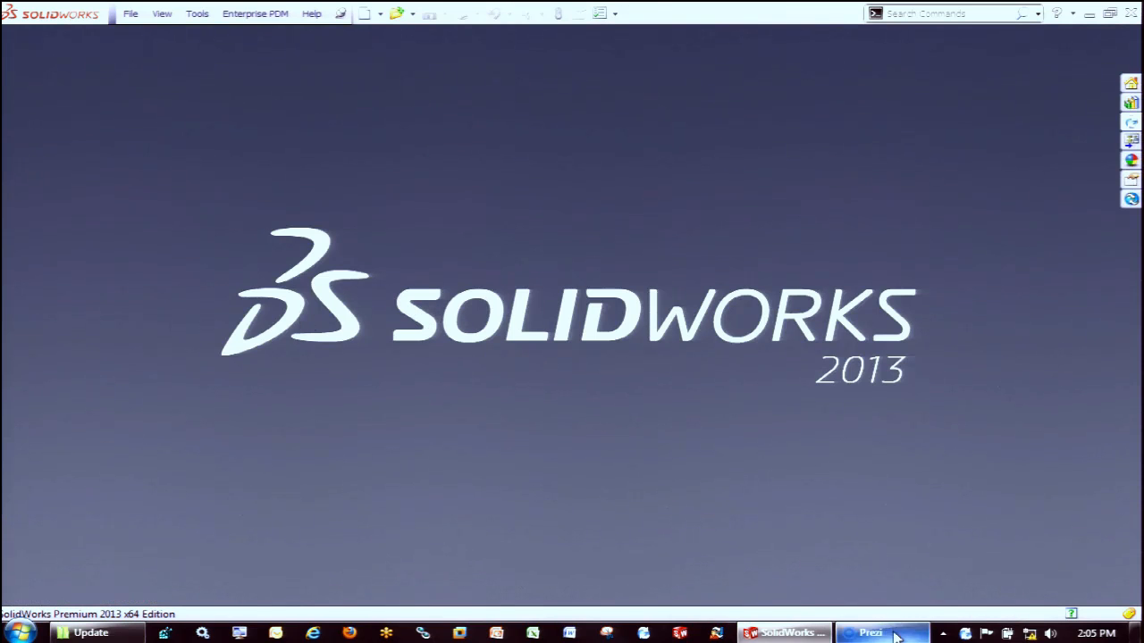
pyautogui.moveTo(896, 636)
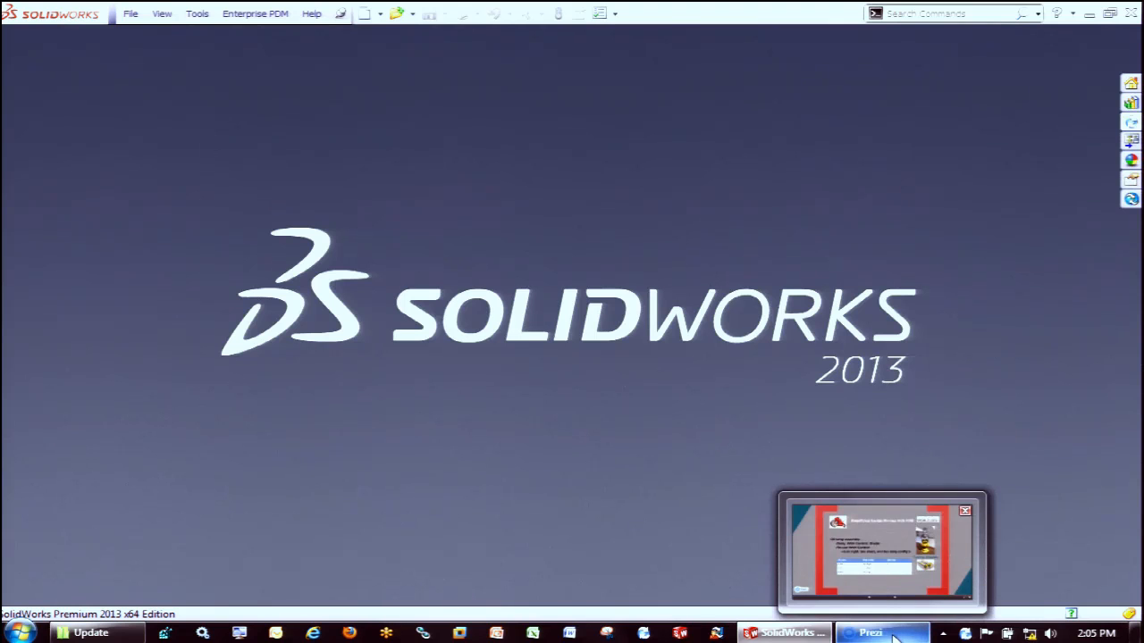
pyautogui.click(893, 636)
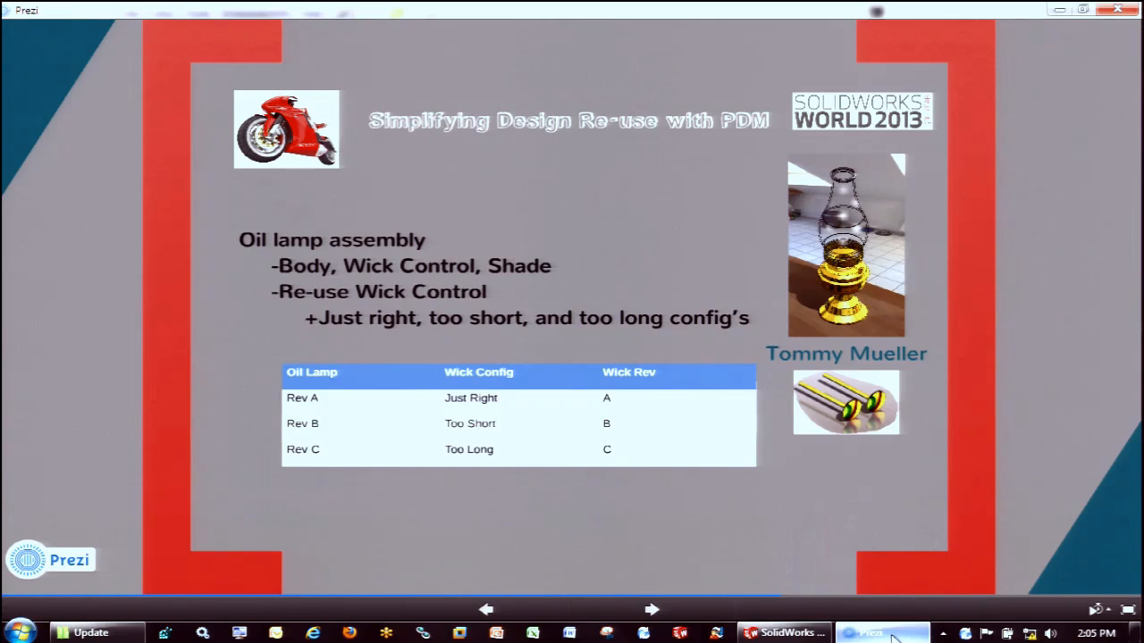
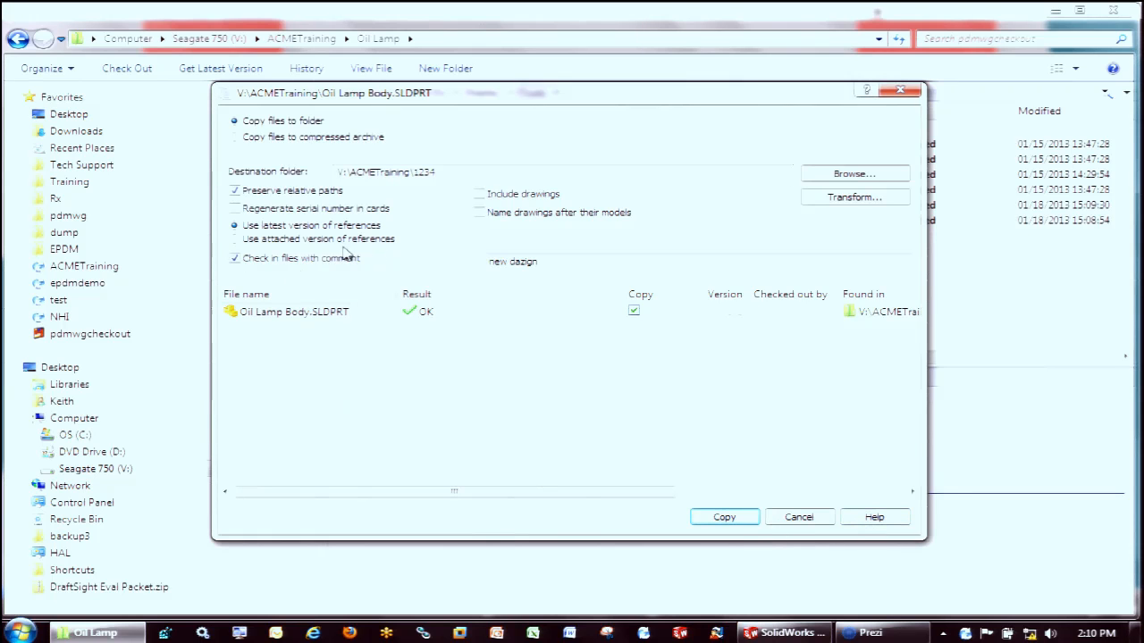
pyautogui.click(849, 196)
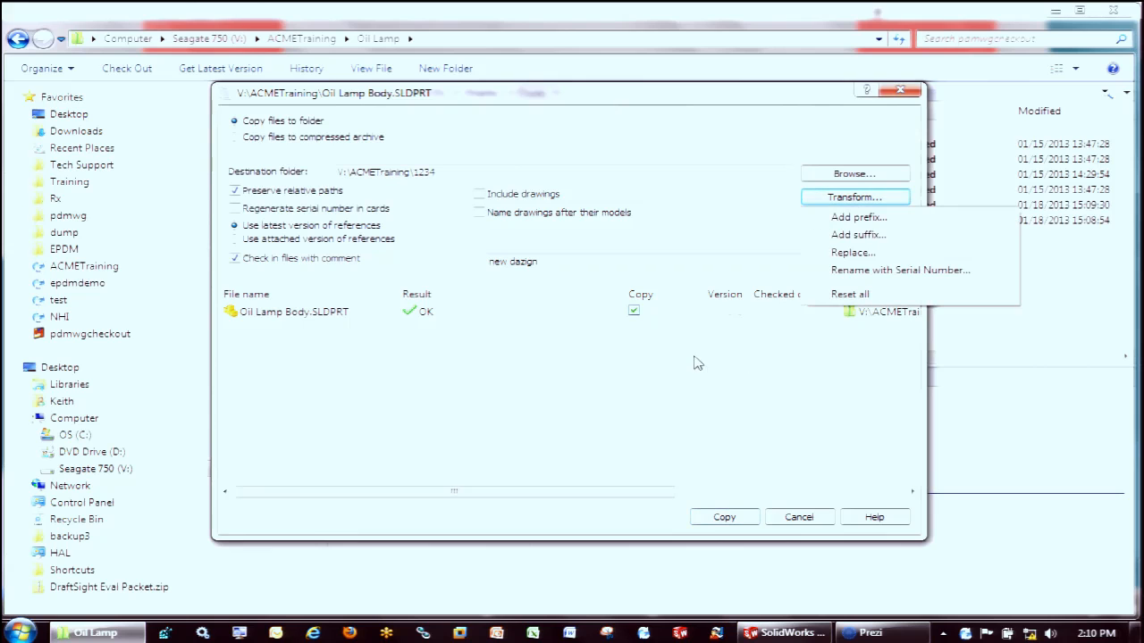
pyautogui.click(858, 235)
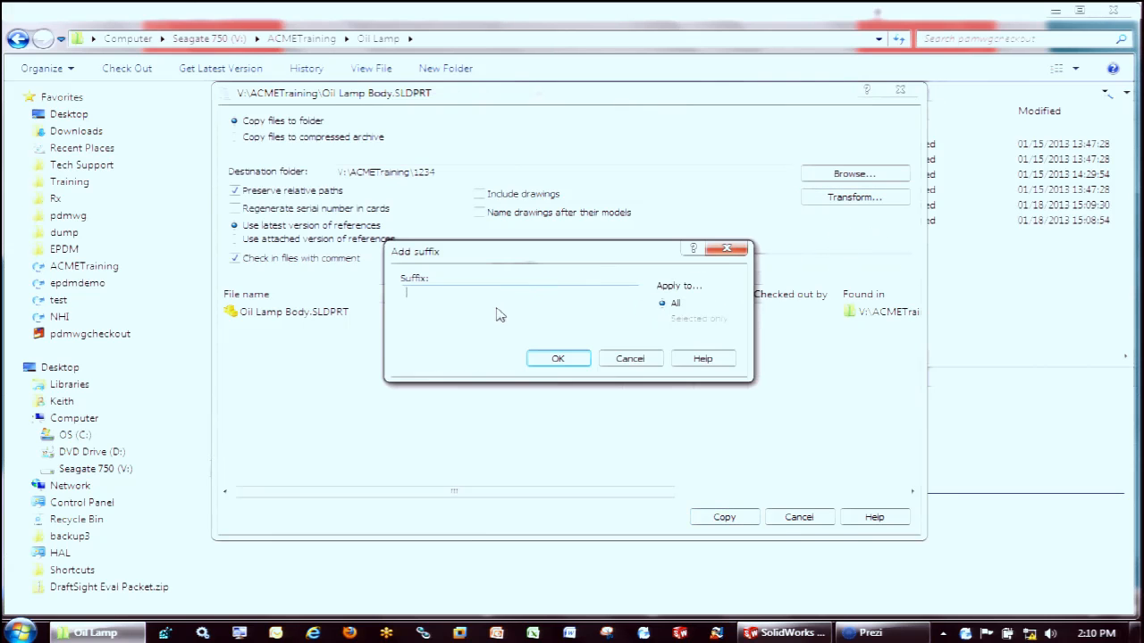
pyautogui.write('sww')
pyautogui.click(557, 358)
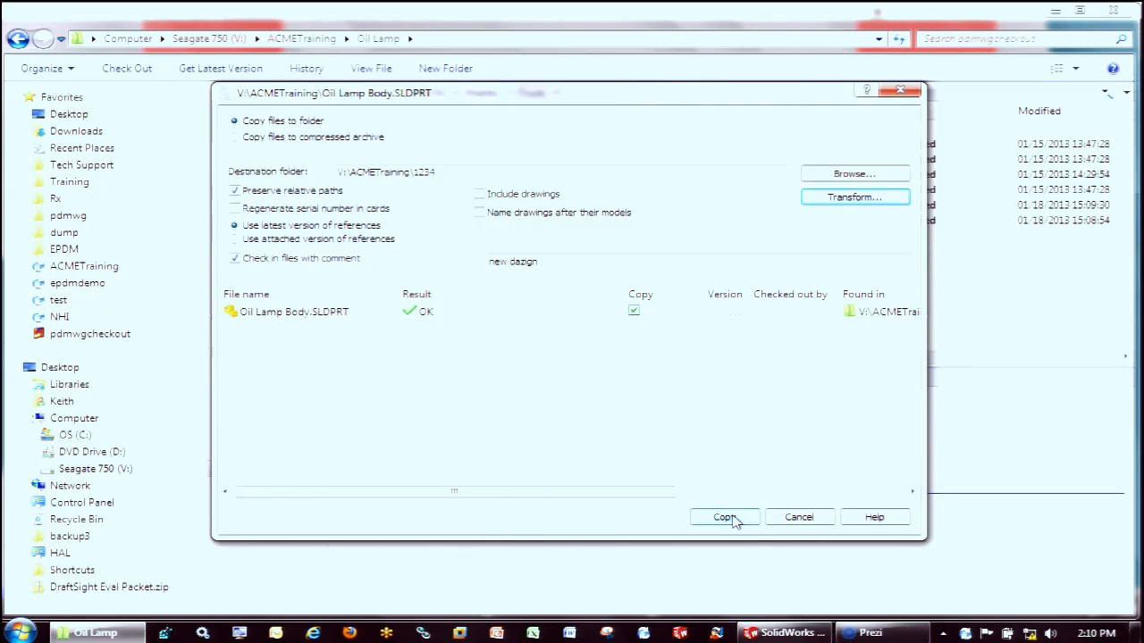
pyautogui.click(792, 522)
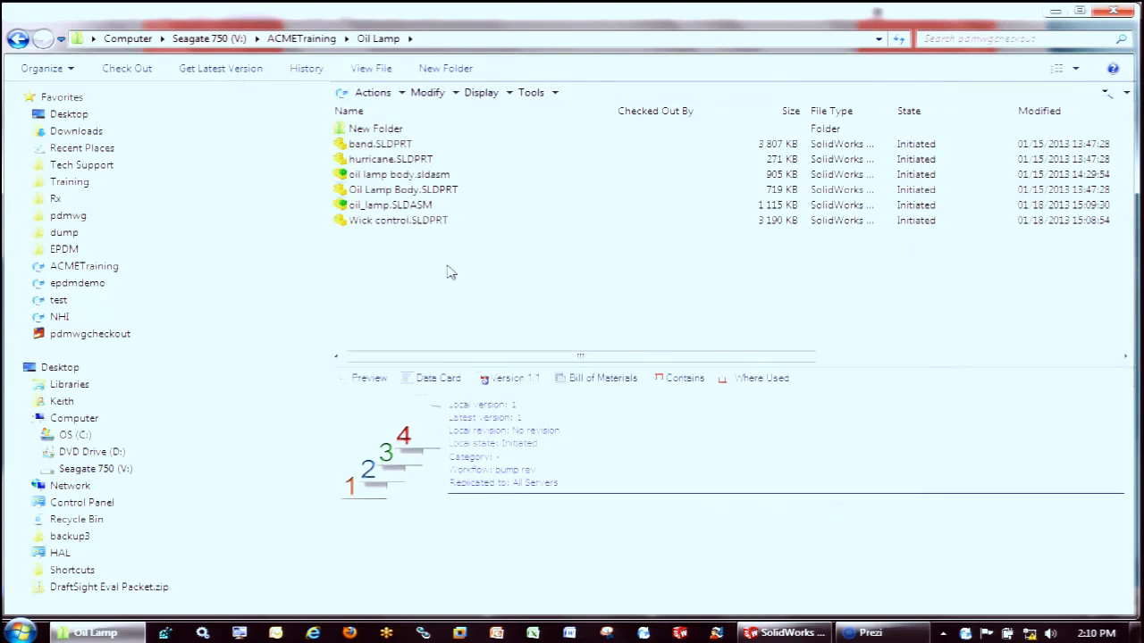
# Copy the oil_lamp.SLDASM tree to the V:\ACMETraining\1234 folder, adding the suffix sww to all file names
pyautogui.click(409, 205)
pyautogui.click(552, 98)
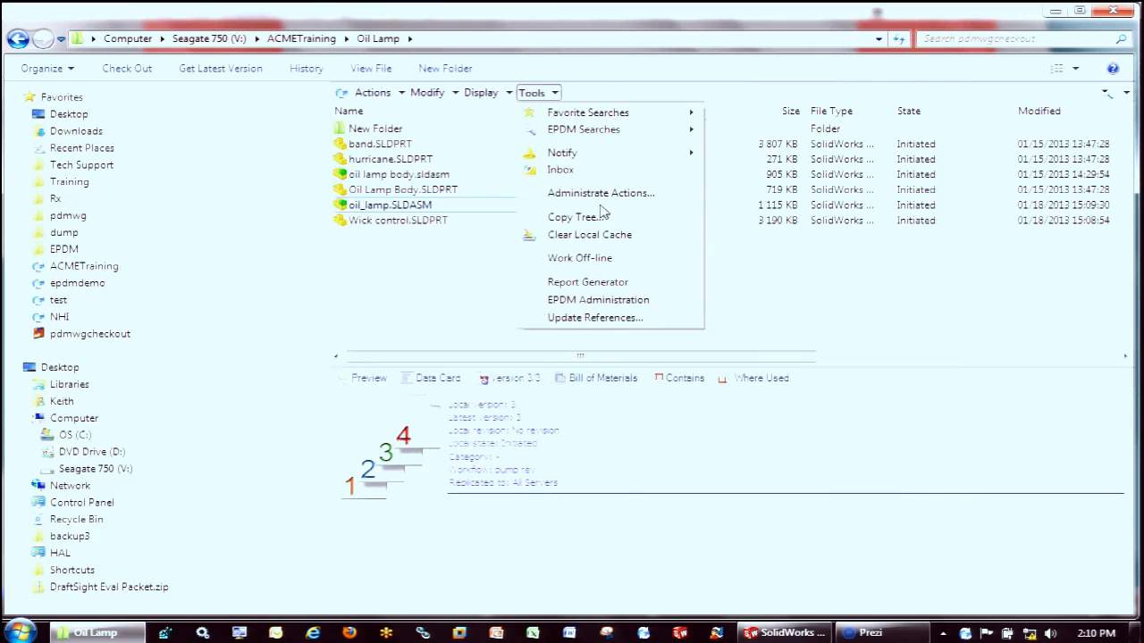
pyautogui.click(609, 218)
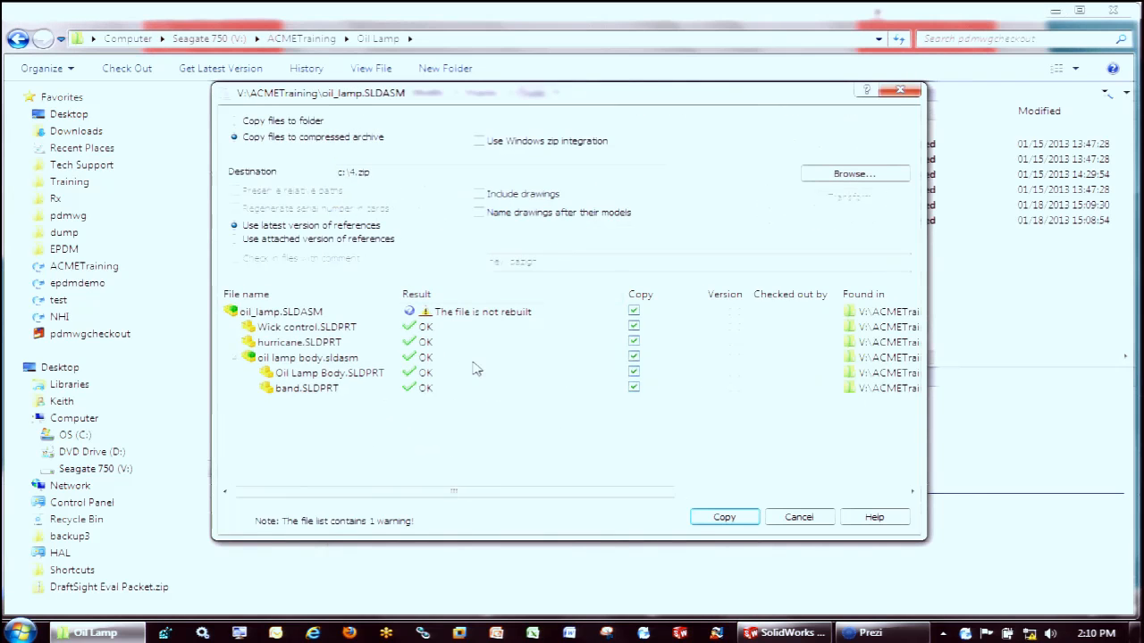
pyautogui.click(234, 120)
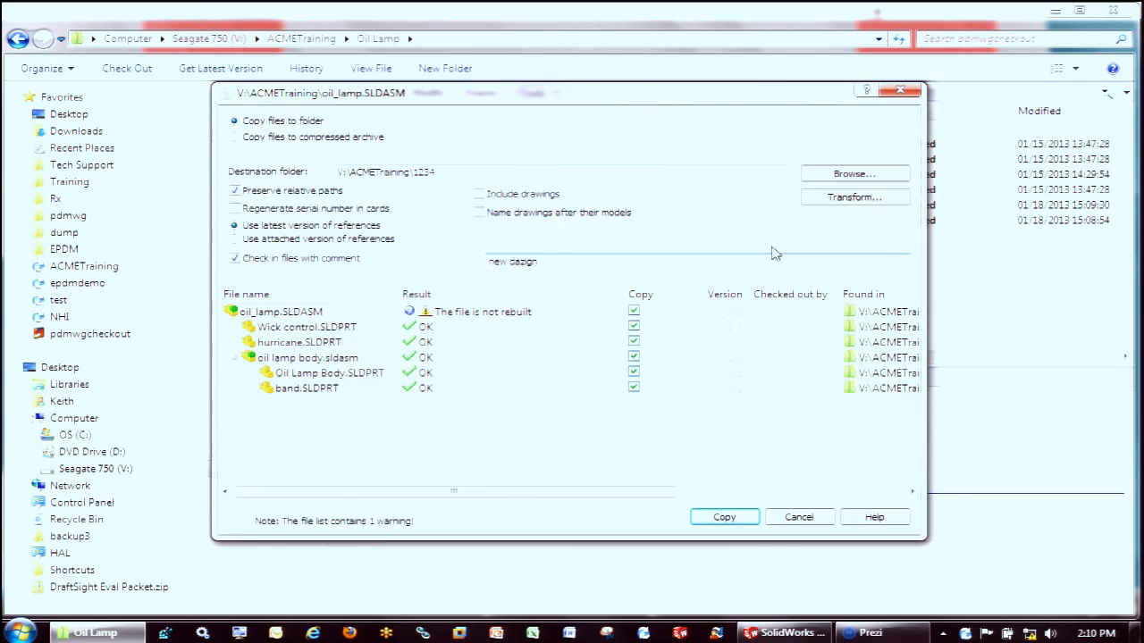
pyautogui.click(831, 198)
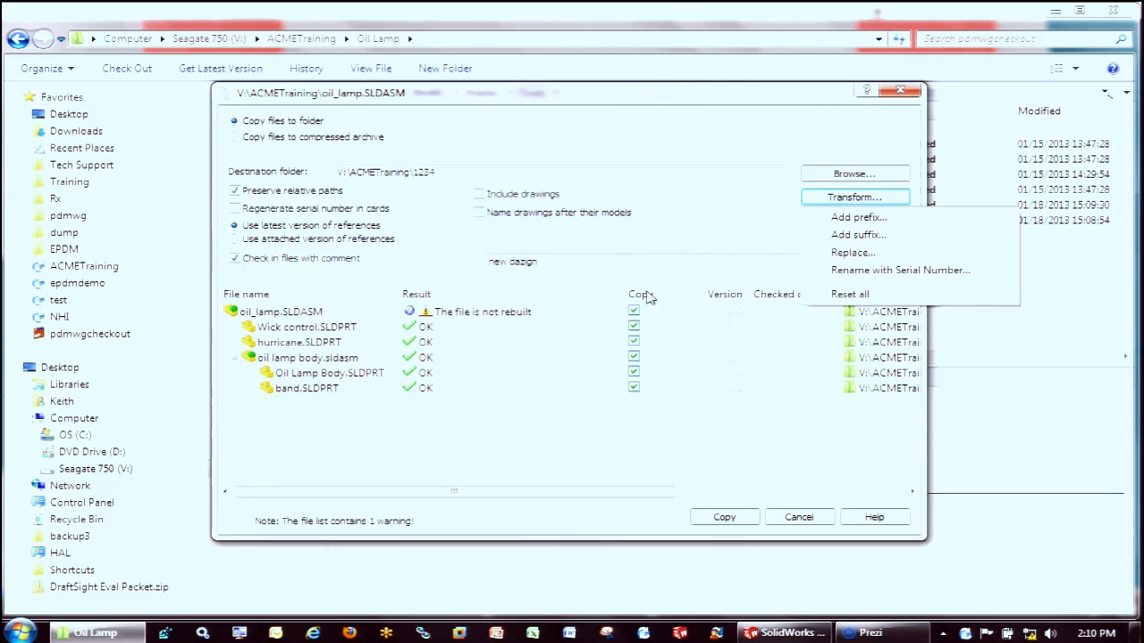
pyautogui.click(883, 235)
pyautogui.write('sw')
pyautogui.click(557, 358)
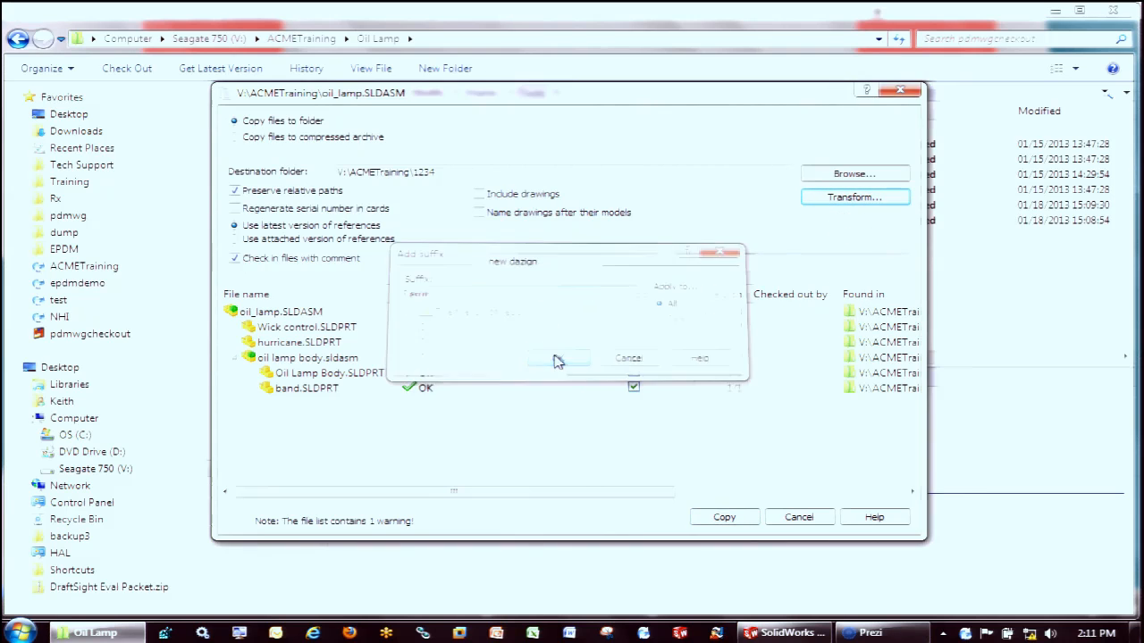
pyautogui.click(724, 518)
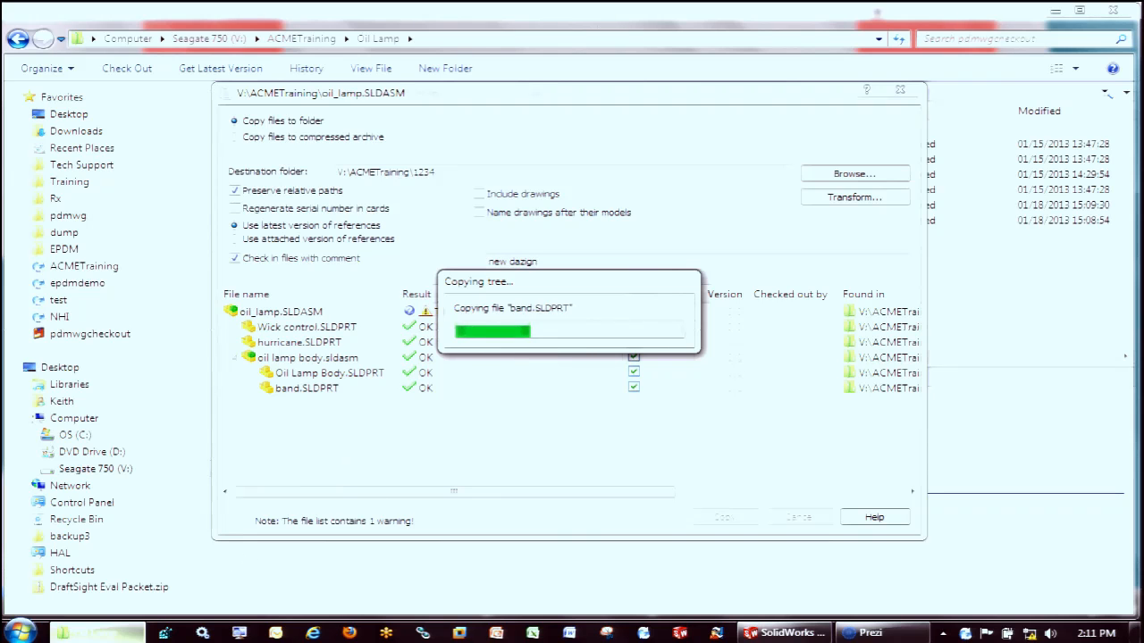
# Open the copied Oil Lamp folder inside ACMETraining\1234 to view its files and bring up the file search form for it
pyautogui.moveTo(86, 637)
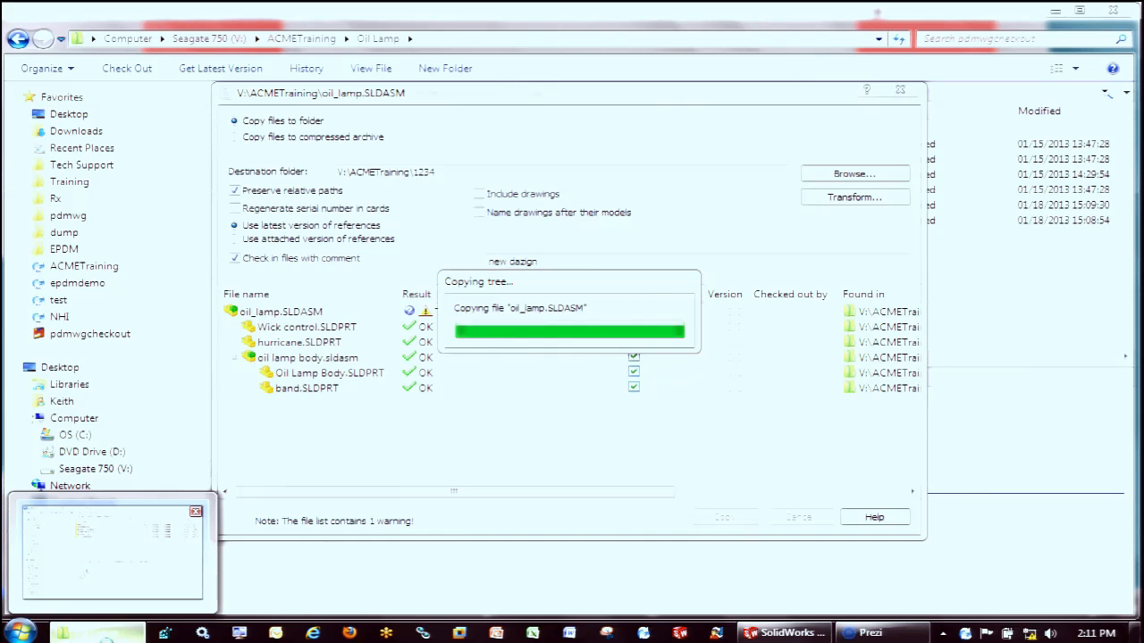
pyautogui.click(317, 43)
pyautogui.doubleClick(360, 129)
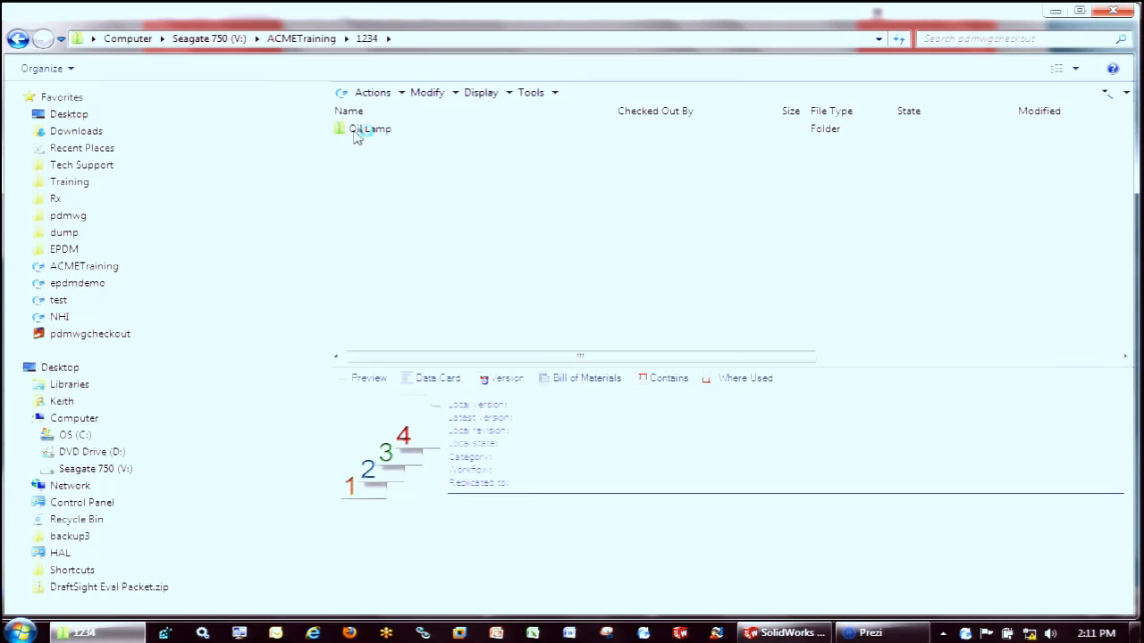
pyautogui.doubleClick(355, 134)
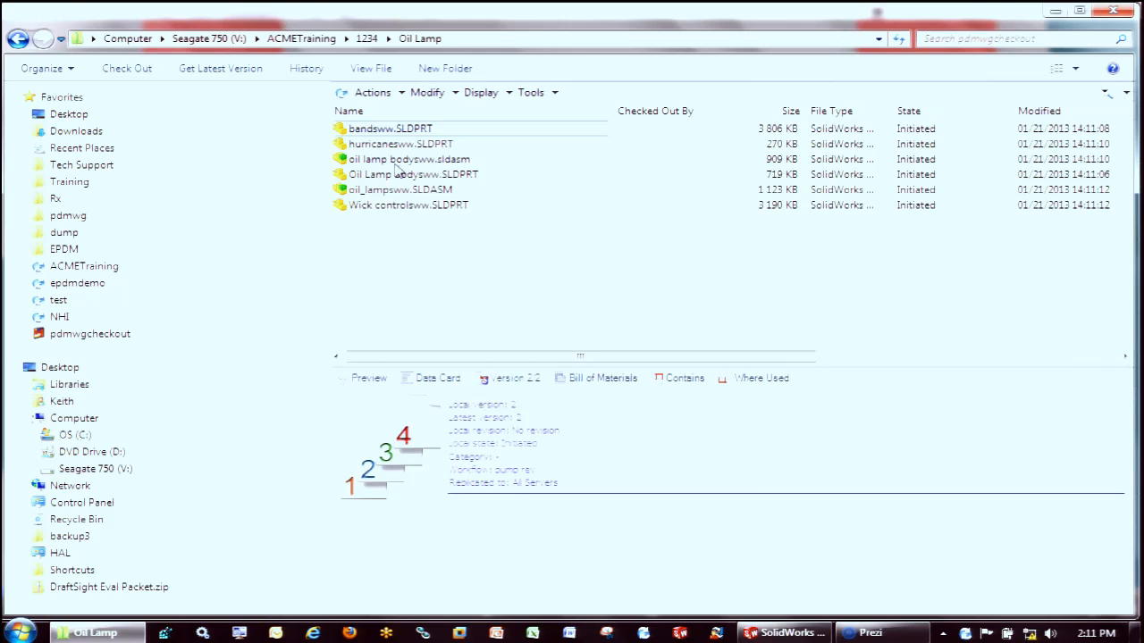
pyautogui.click(1126, 92)
pyautogui.click(1072, 130)
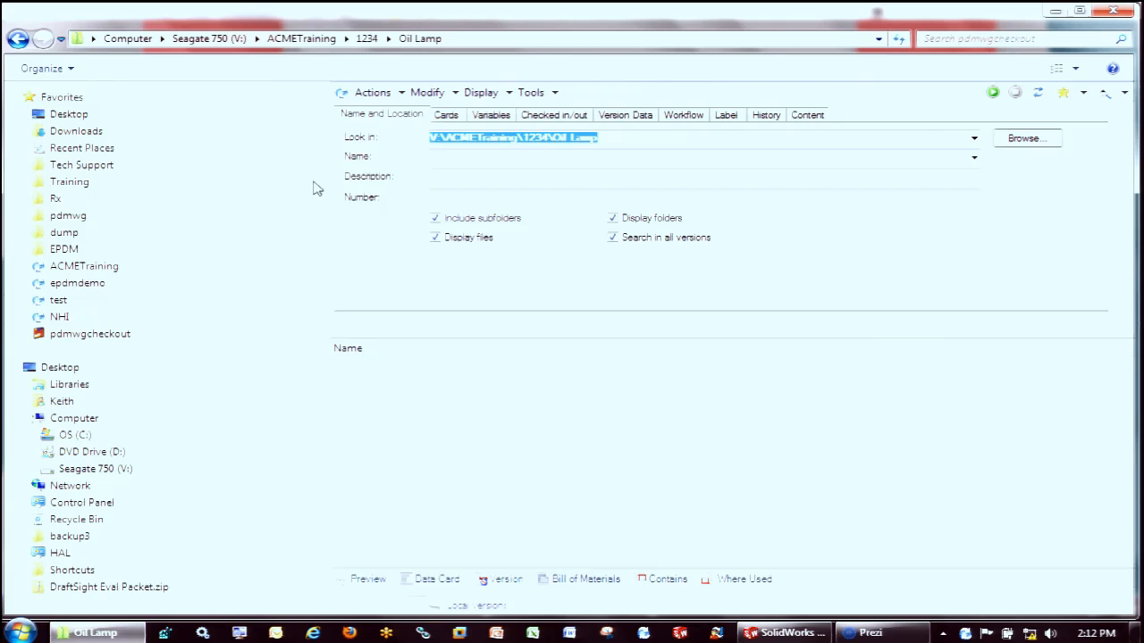
pyautogui.click(78, 284)
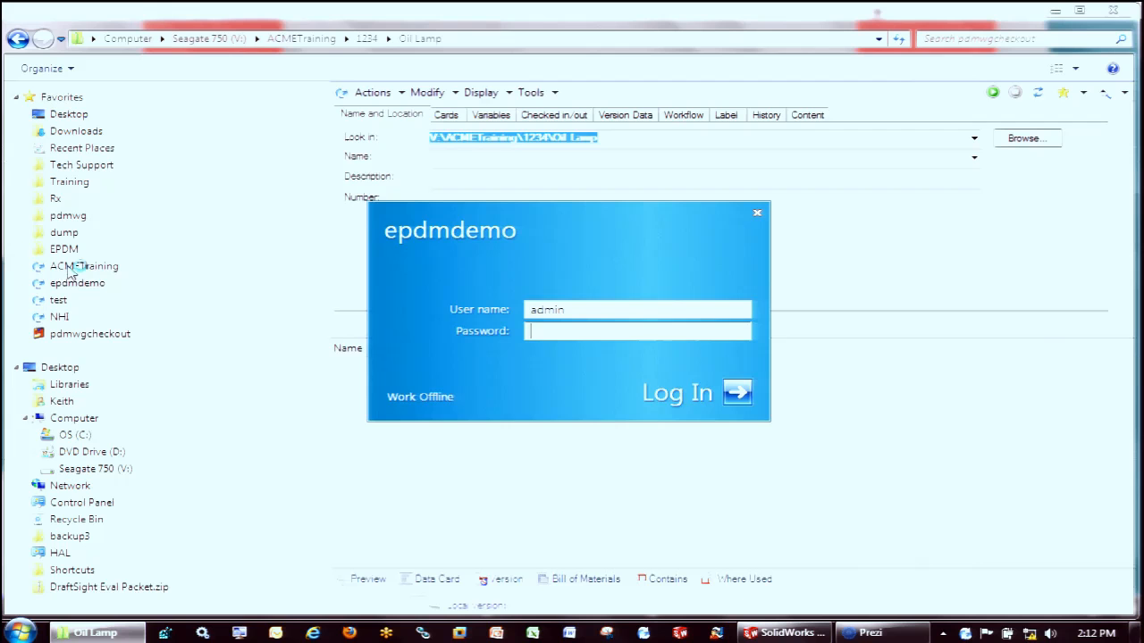
pyautogui.click(756, 214)
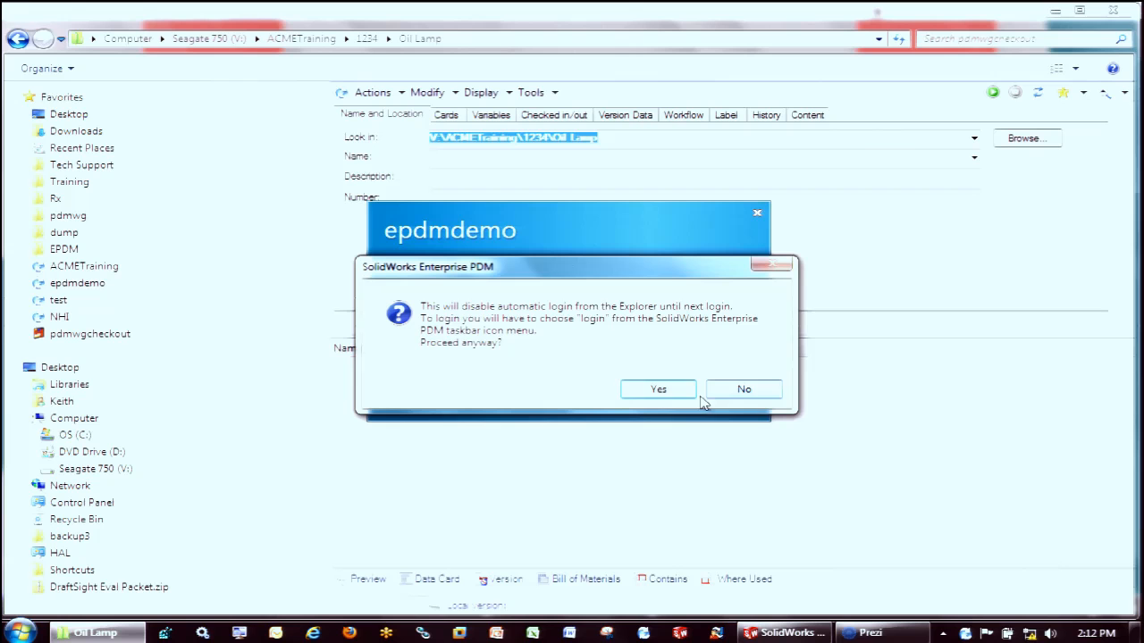
pyautogui.click(670, 394)
# Copy the oil_lamp.SLDASM tree from the ACMETraining Oil Lamp folder into the compressed archive c:\4.zip
pyautogui.click(95, 268)
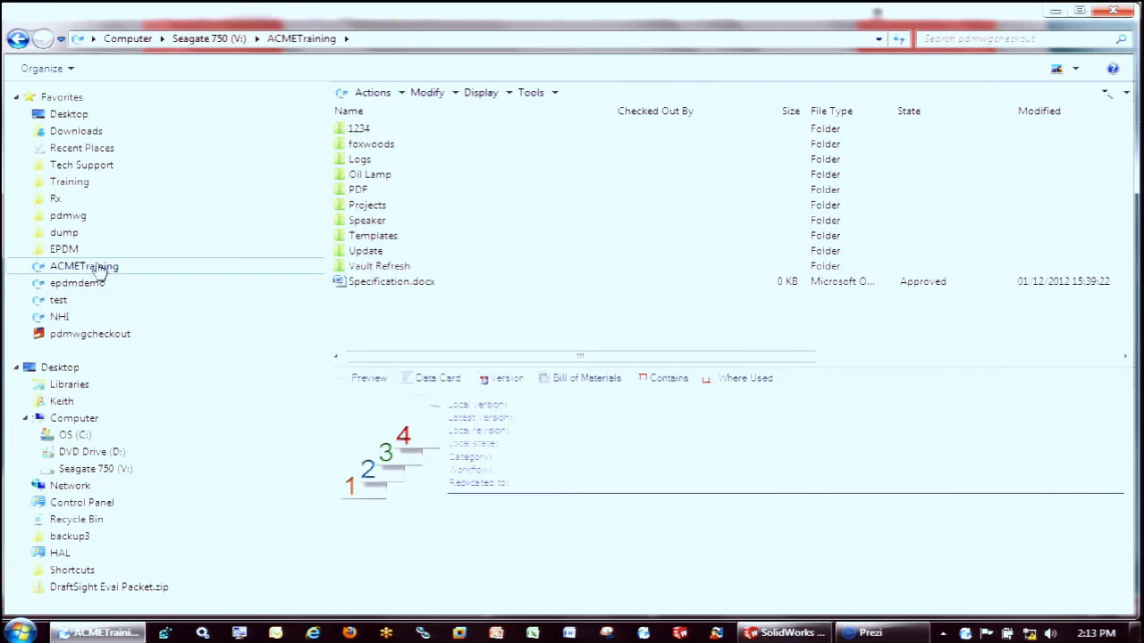
pyautogui.doubleClick(354, 183)
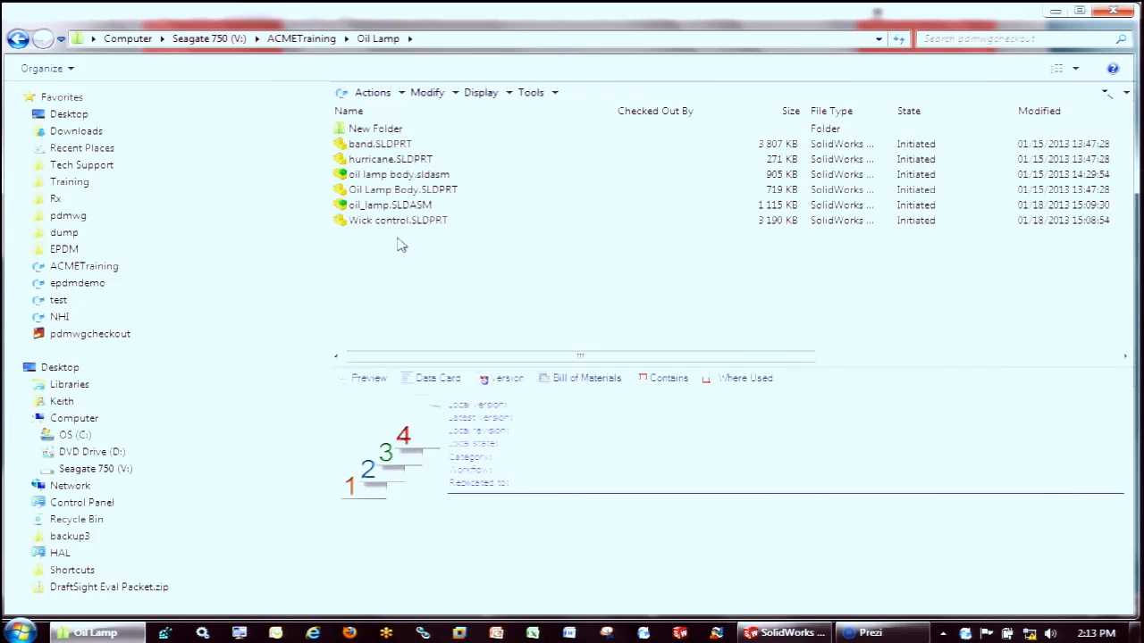
pyautogui.click(400, 208)
pyautogui.click(531, 92)
pyautogui.click(592, 225)
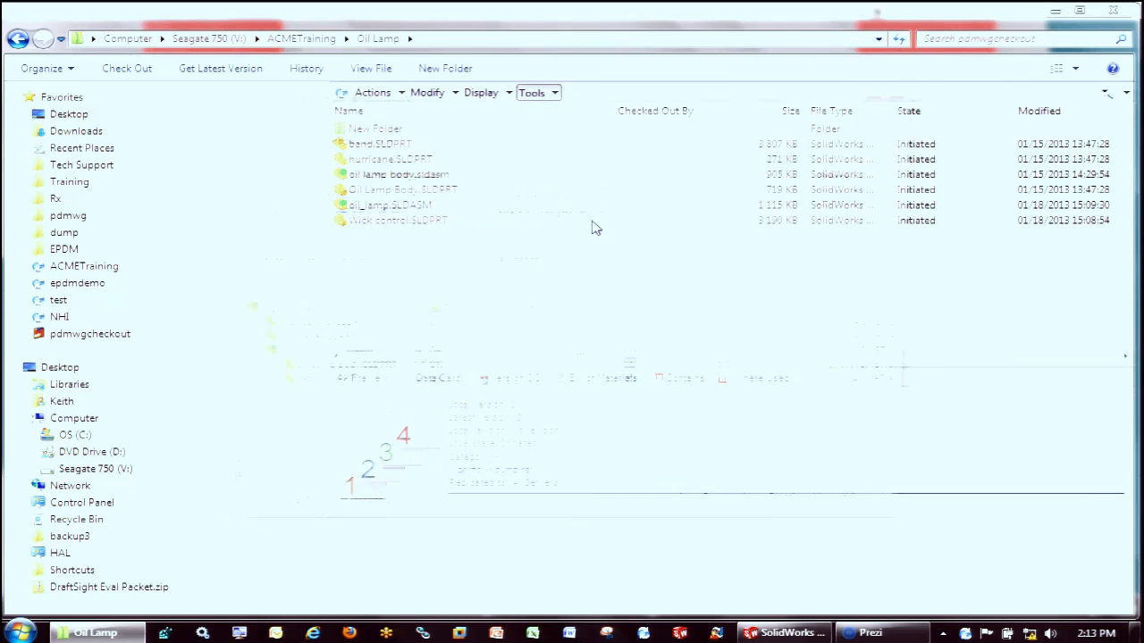
pyautogui.click(235, 138)
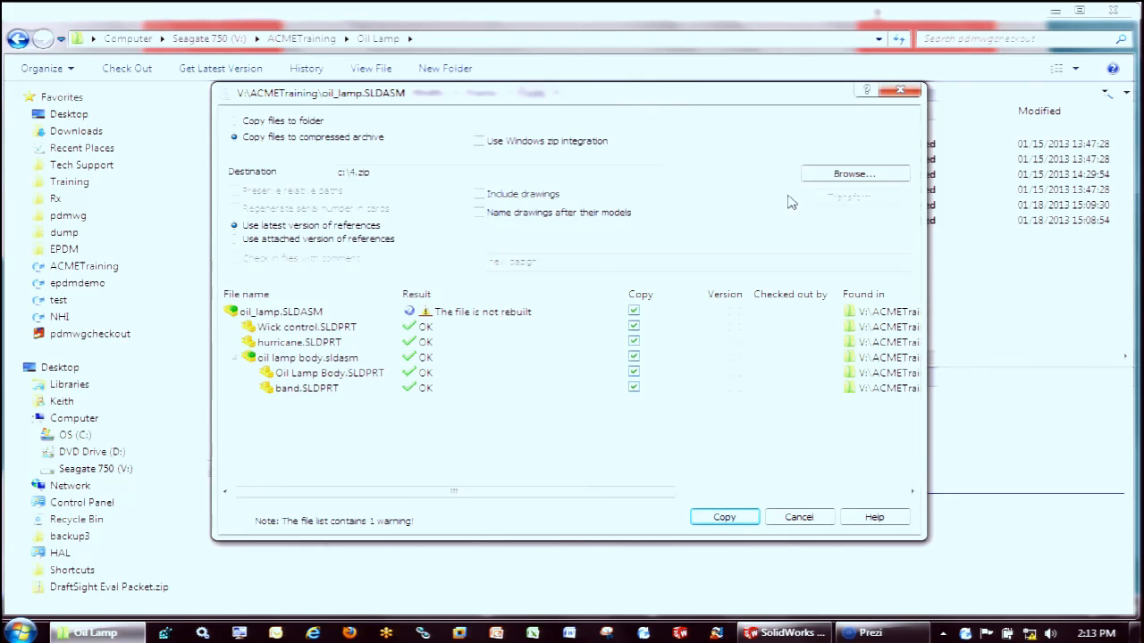
pyautogui.click(740, 526)
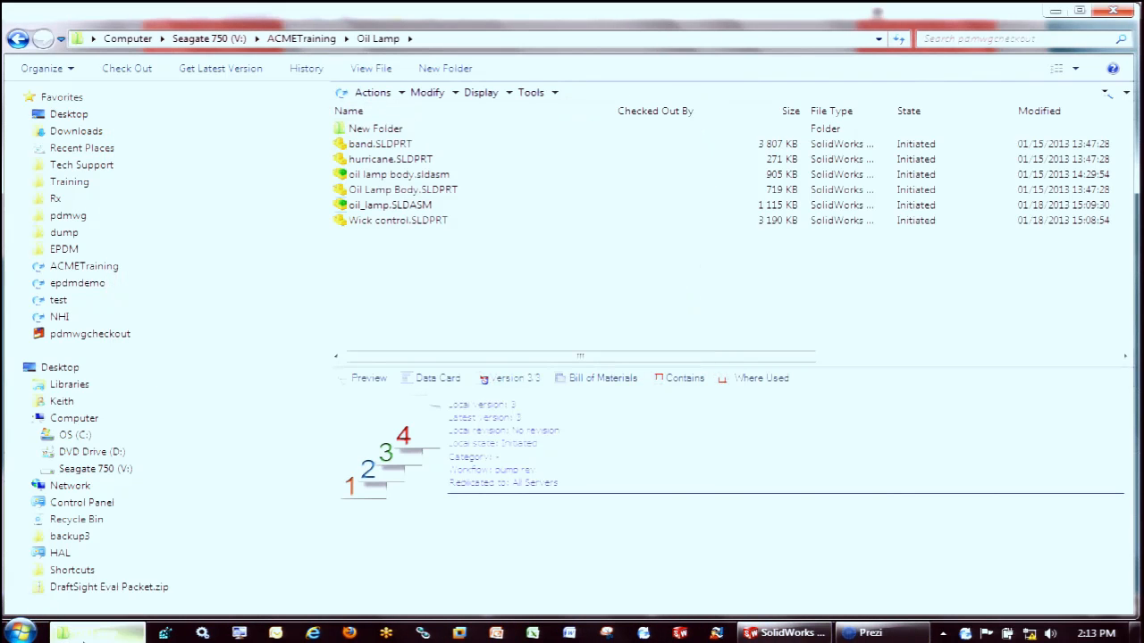
# Open 4.zip on the C: drive and examine the files it contains
pyautogui.click(75, 435)
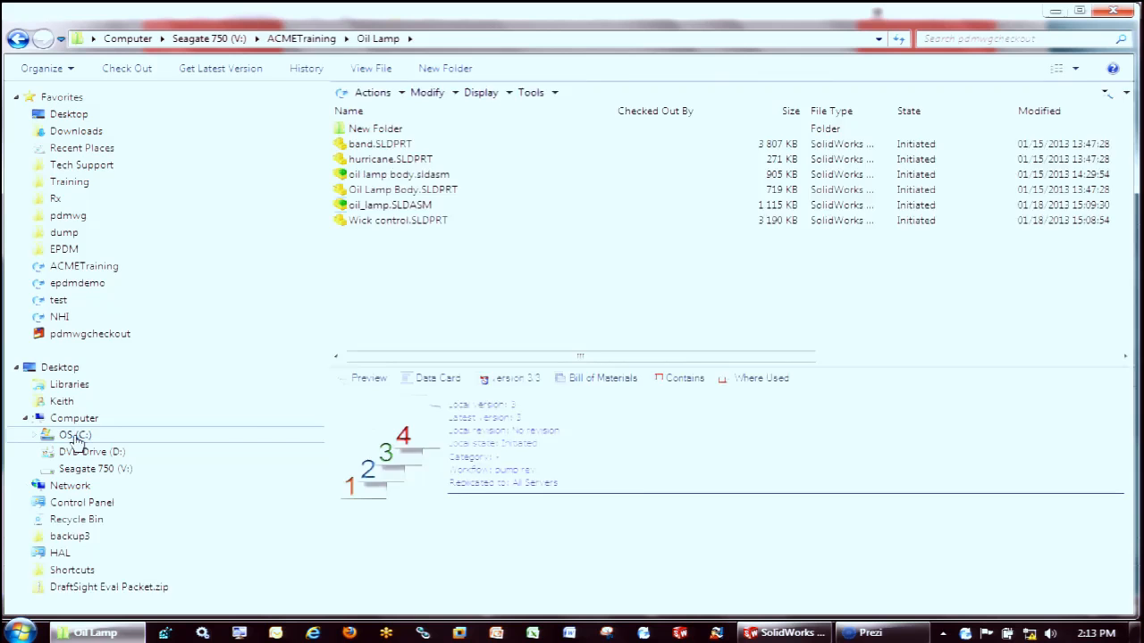
pyautogui.scroll(-18, 946, 332)
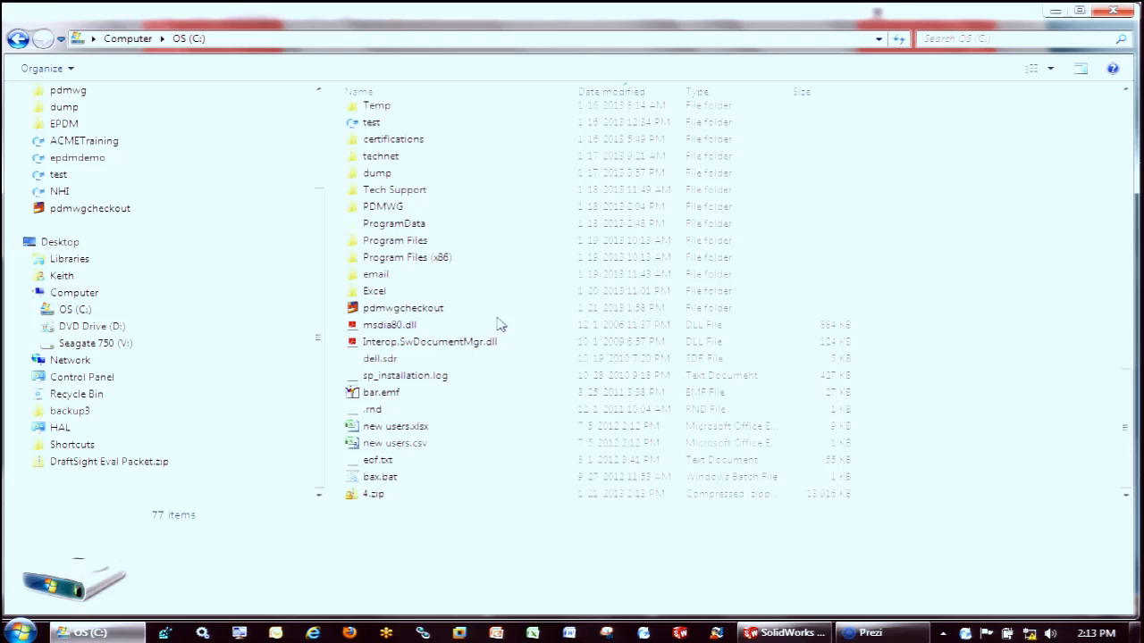
pyautogui.click(383, 500)
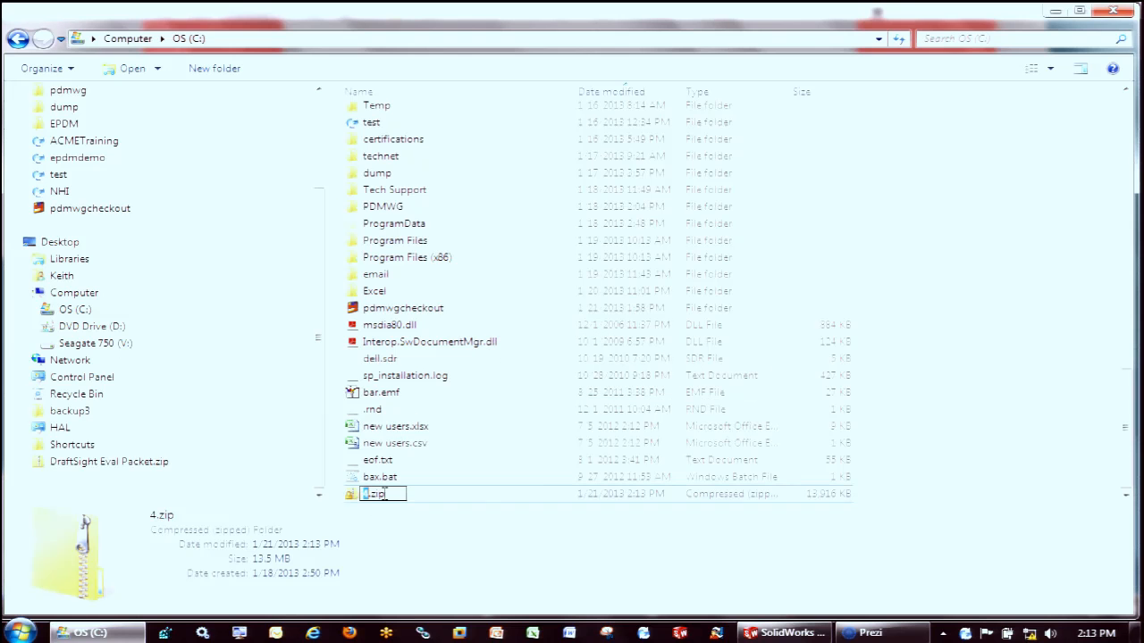
pyautogui.doubleClick(367, 496)
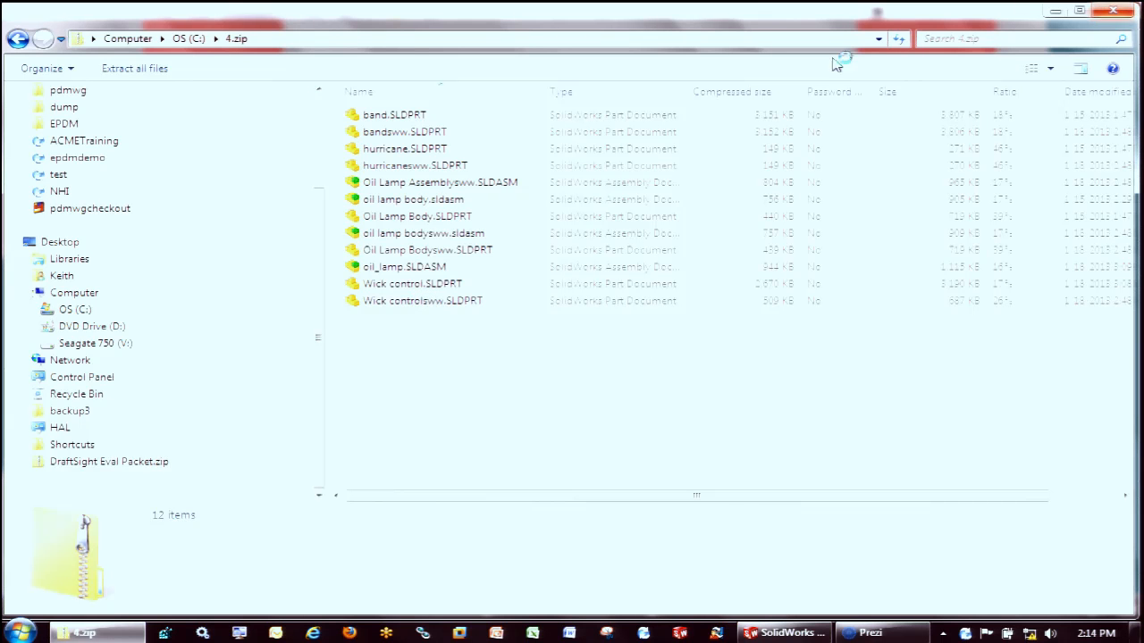
# Return to the ACMETraining vault root, switch to the Prezi presentation and advance it past the "There's more!" slide
pyautogui.click(59, 143)
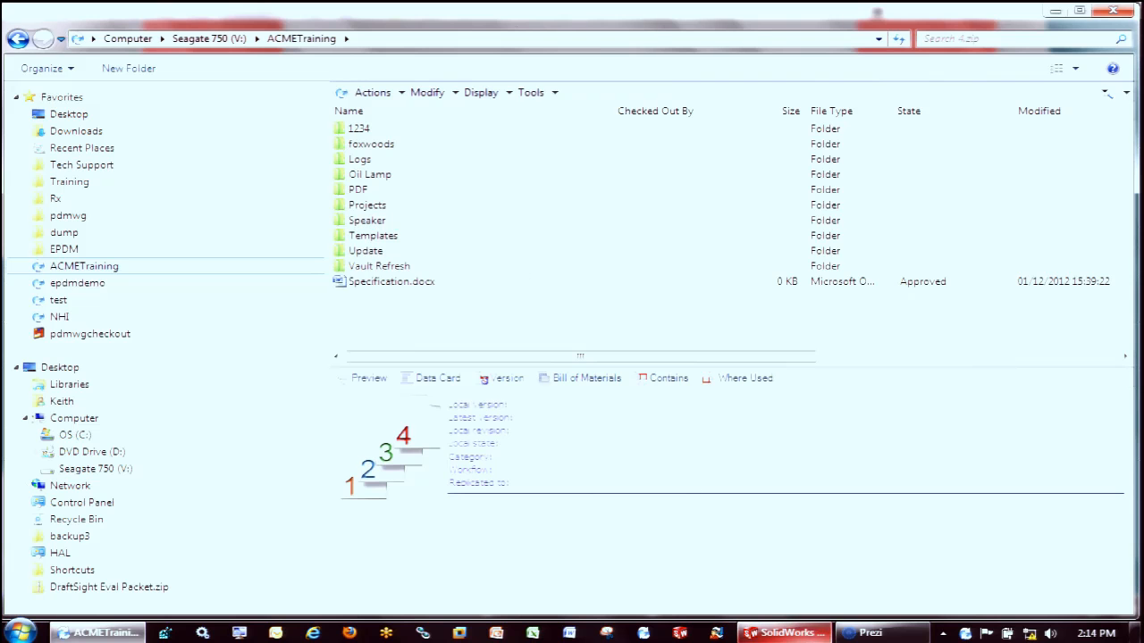
pyautogui.click(875, 636)
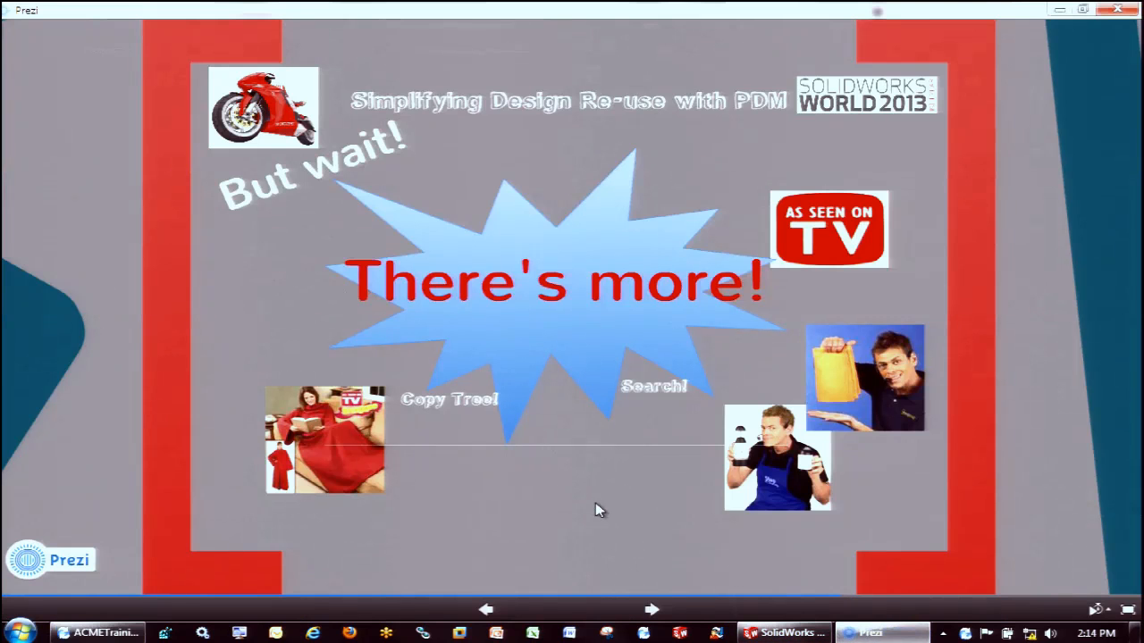
pyautogui.click(659, 610)
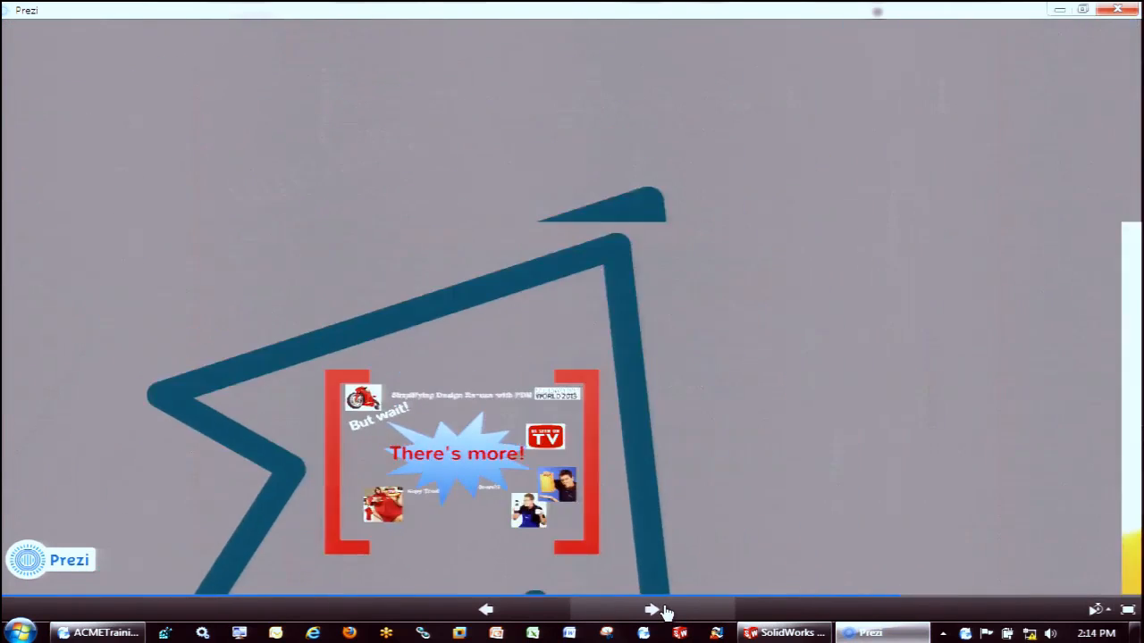